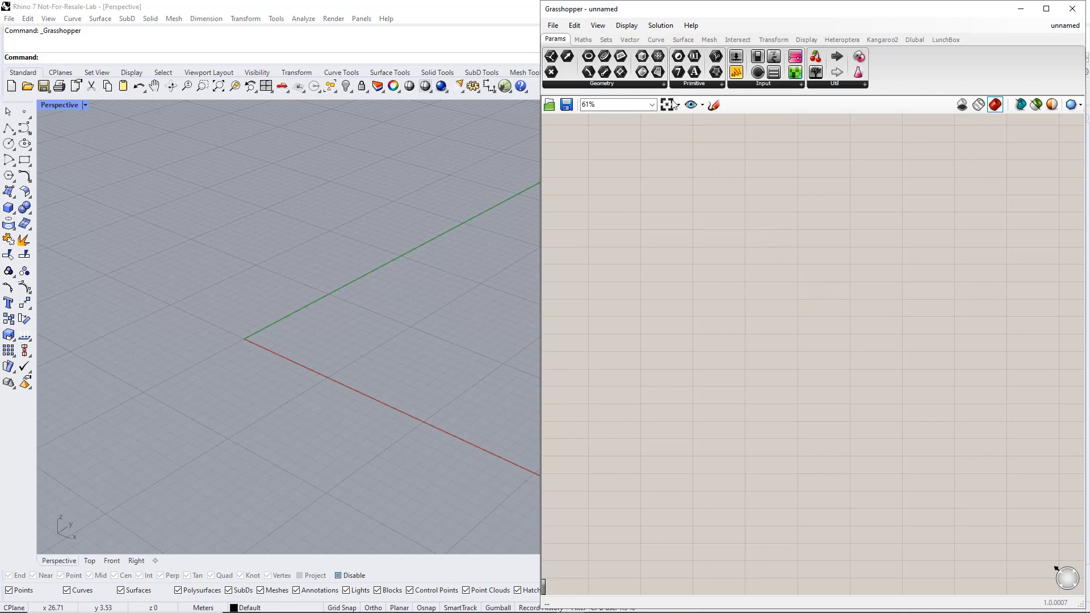
- Place a Construct Point component on the canvas and make two copies stacked below it
click(631, 41)
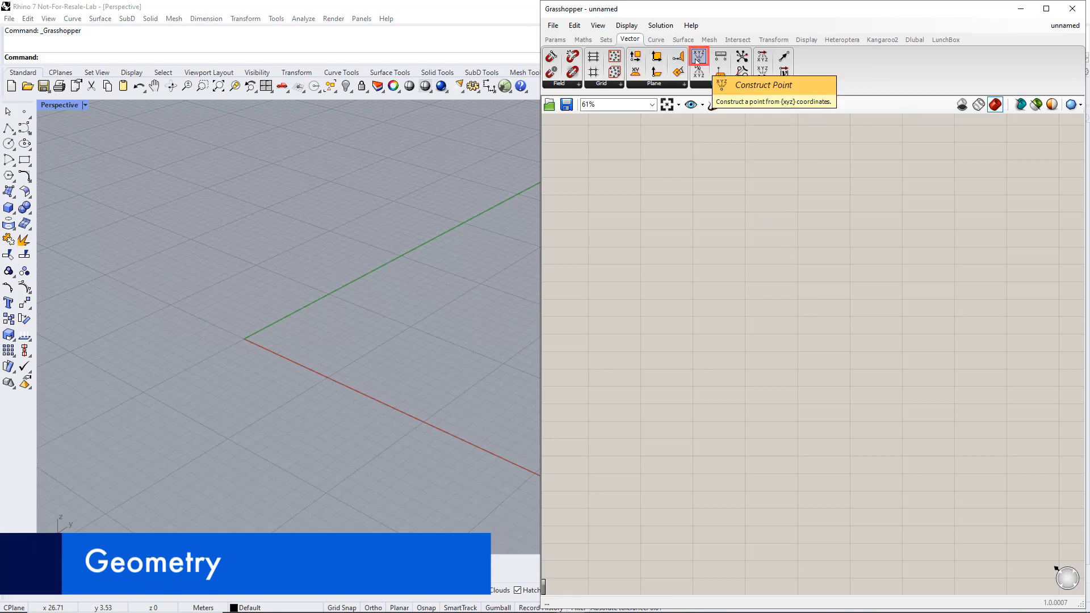
drag(697, 61, 782, 308)
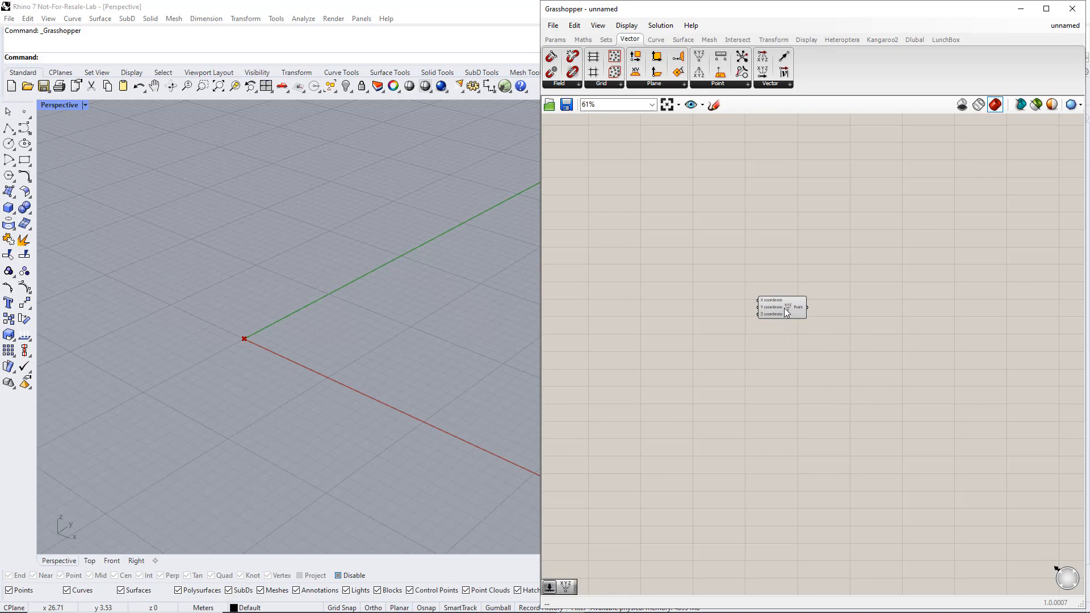
click(784, 308)
alt+drag(785, 308, 784, 315)
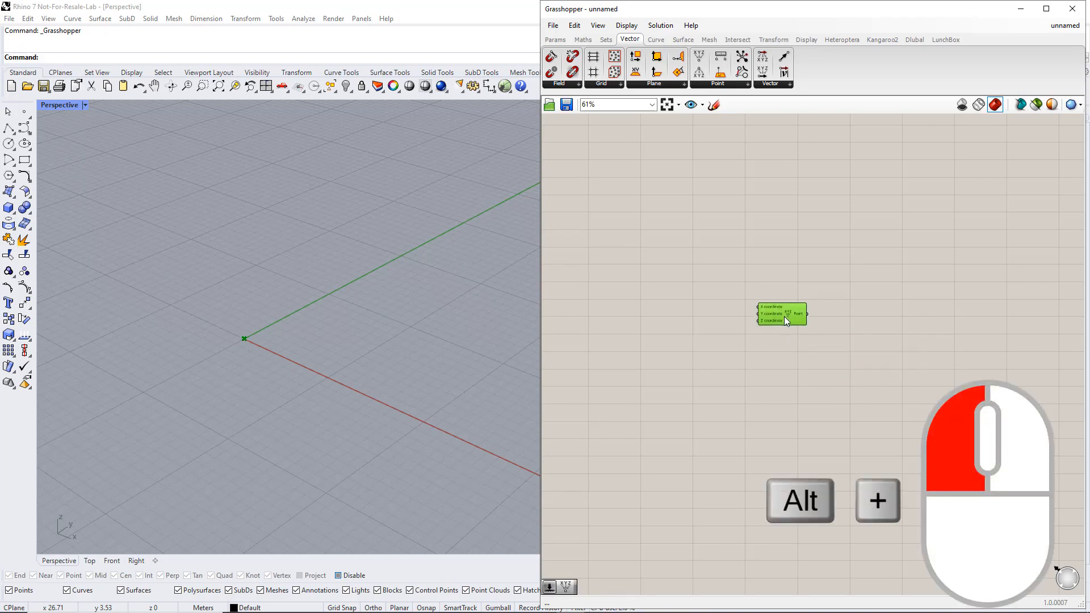
alt+drag(784, 353, 784, 353)
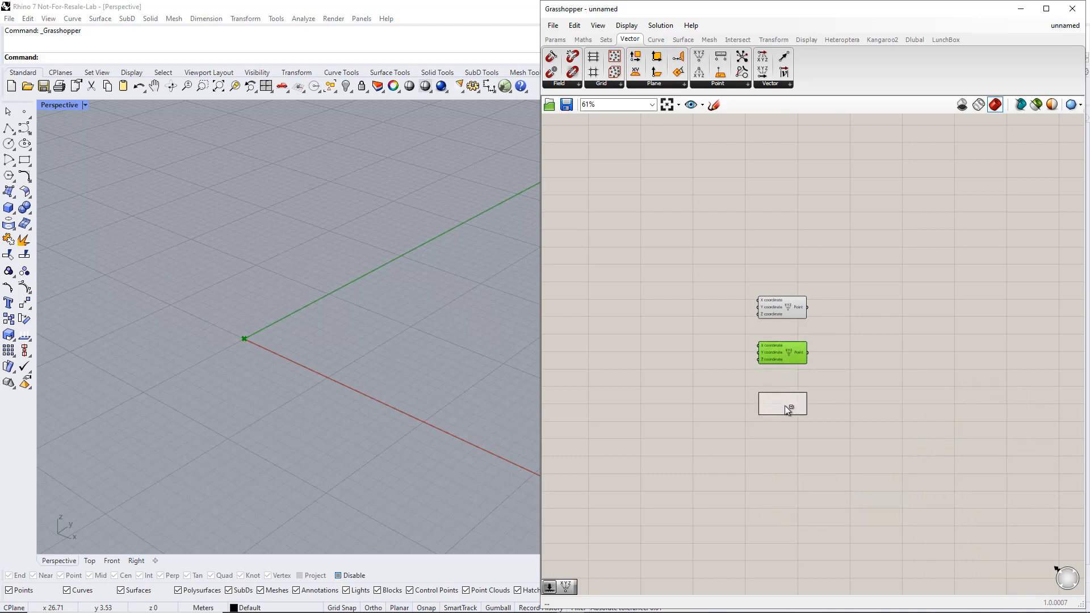
alt+drag(785, 405, 784, 413)
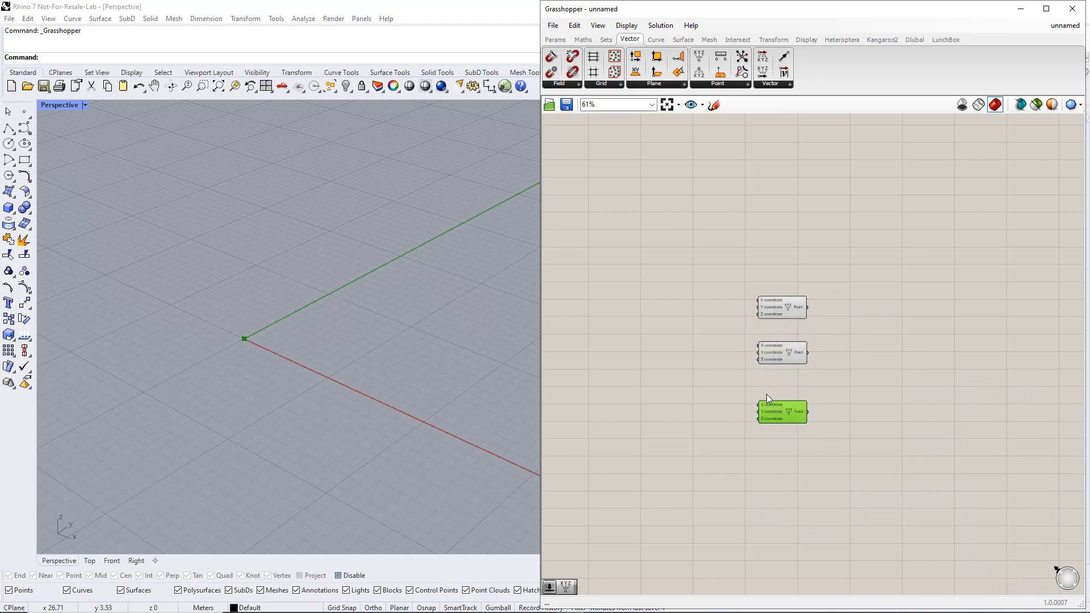
click(710, 353)
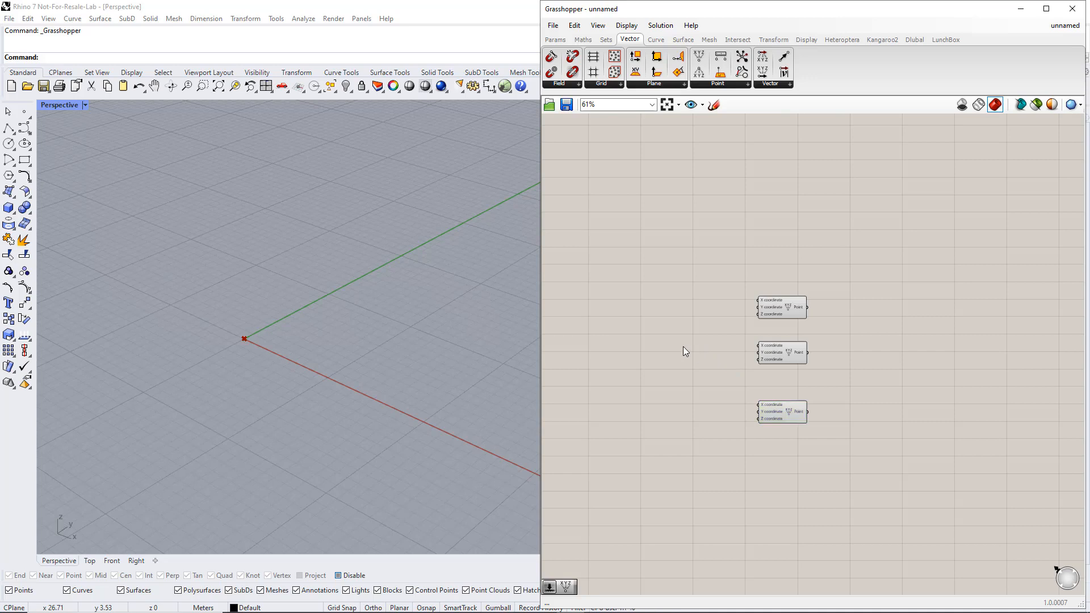
- Add a number slider ranging from 1 to 20 and connect it to the X coordinate of the middle Construct Point
double_click(683, 346)
text(1)
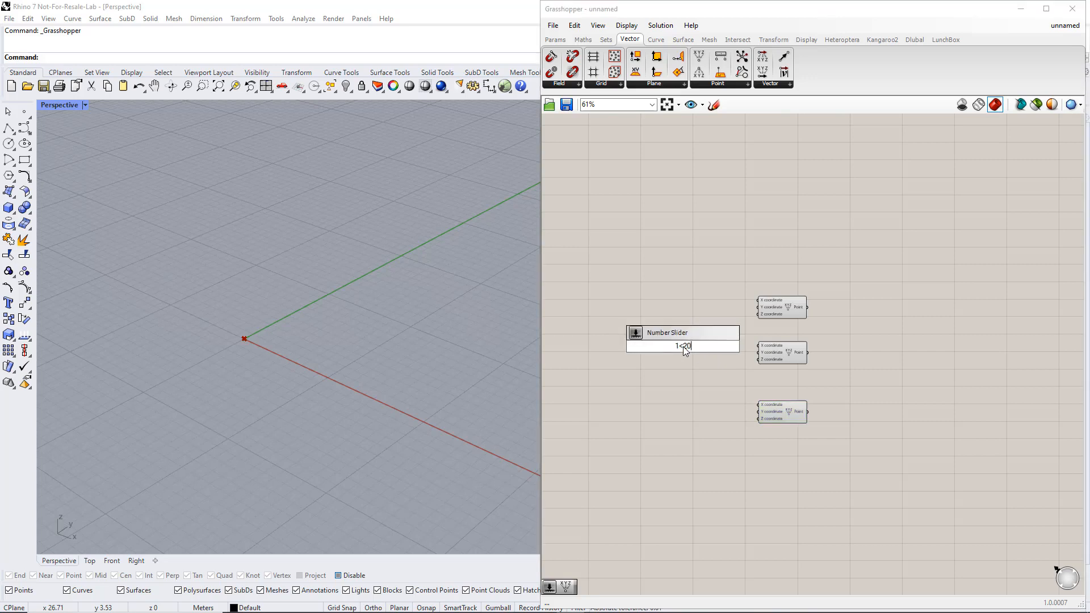
text(<20)
key(Return)
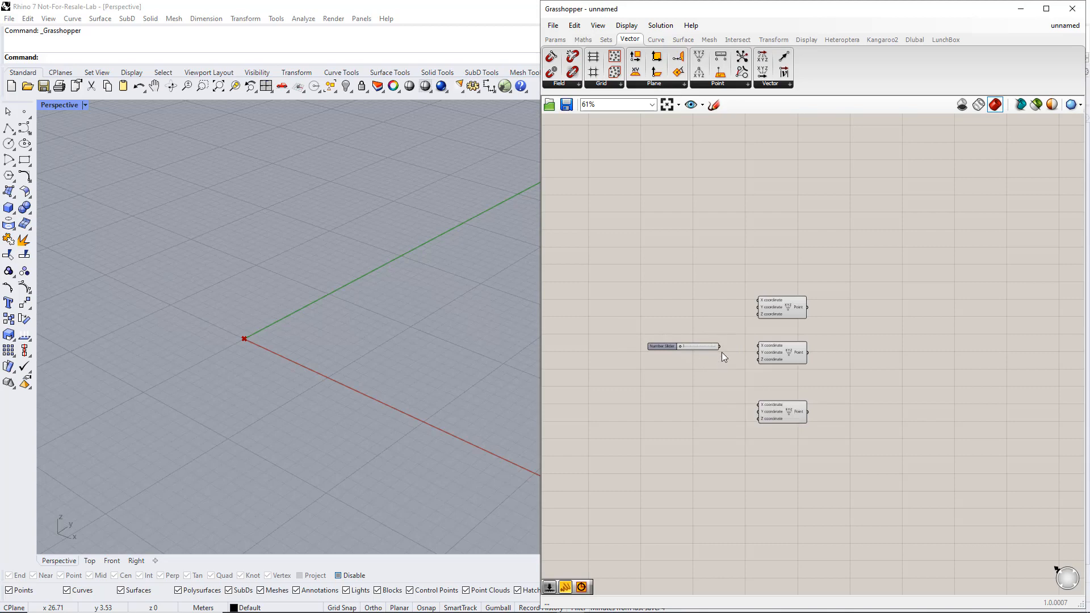
drag(737, 349, 682, 346)
- Rename the slider as Width and set its value to 10
right_click(668, 345)
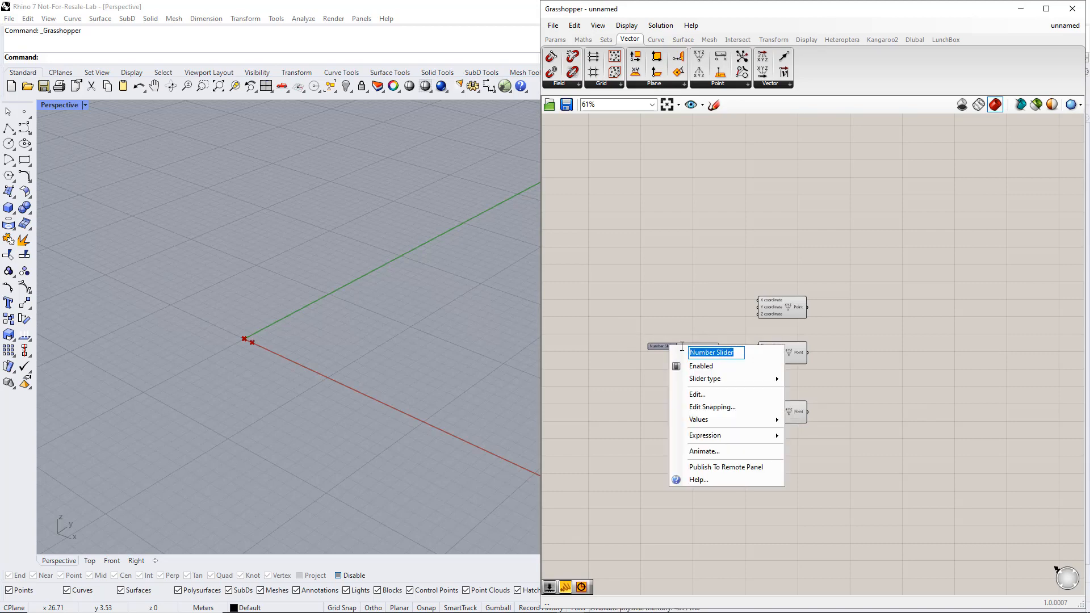
text(Width)
key(Return)
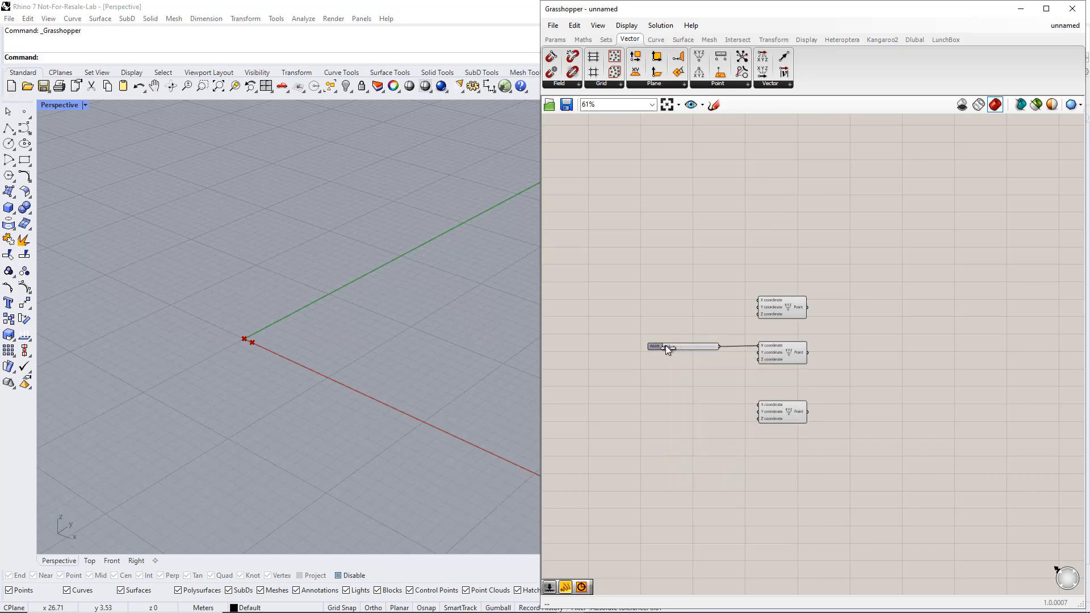
drag(666, 345, 688, 346)
- Place a Division component below the Width slider and feed Width into its A input
click(582, 39)
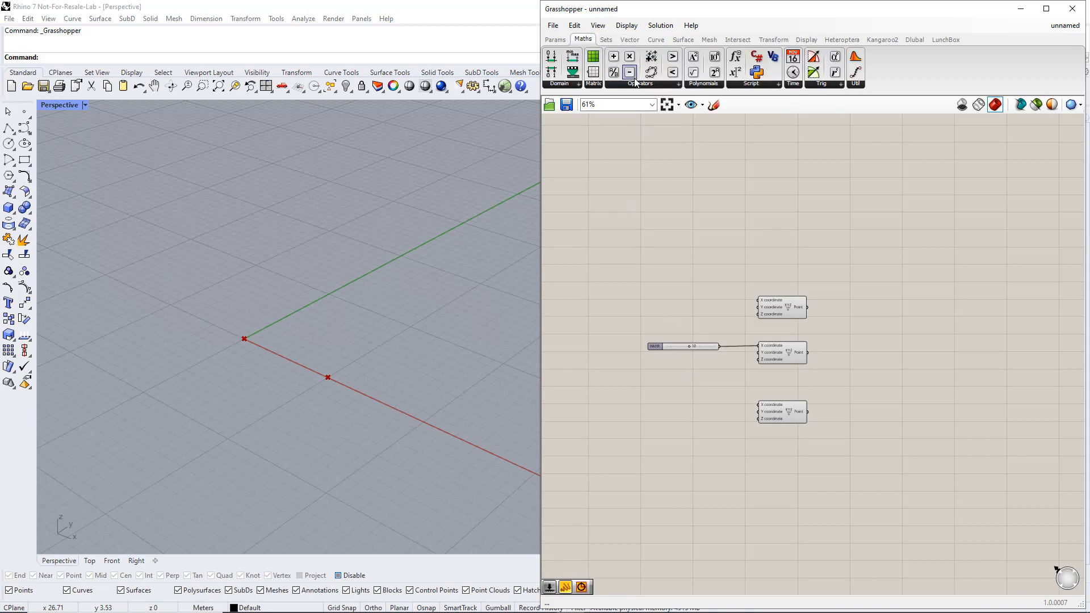
click(638, 83)
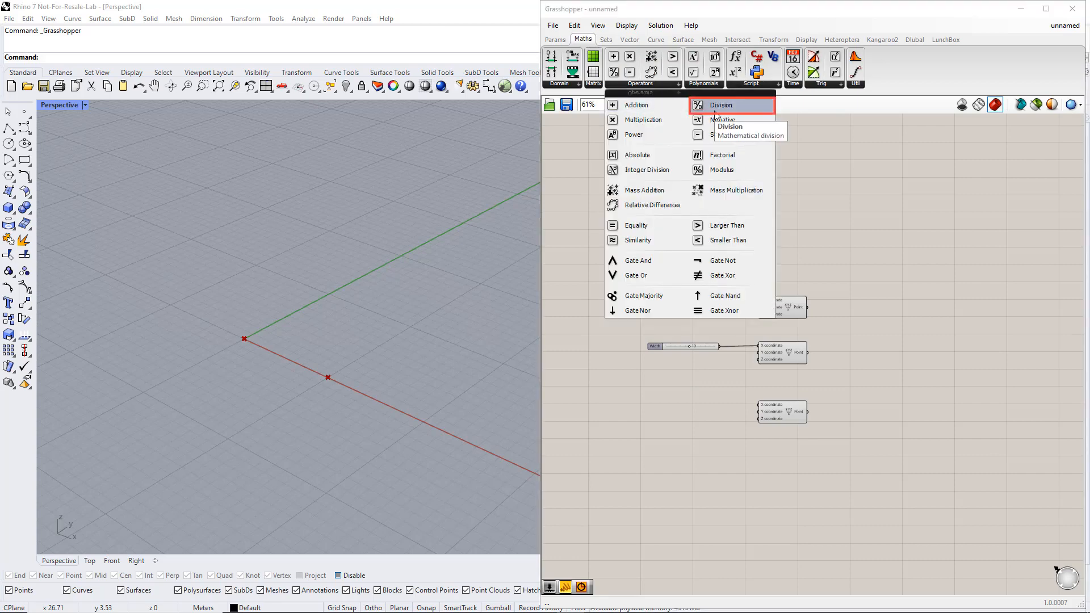
drag(714, 113, 722, 355)
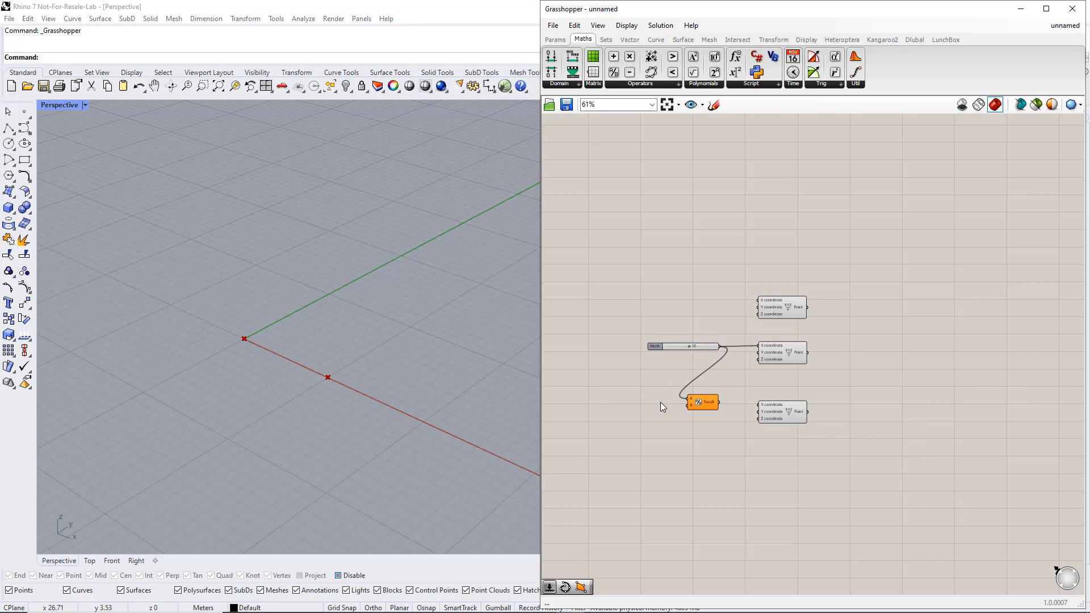
- Add a slider with value 2 as the divisor and connect the Division result to the lowest Construct Point's X coordinate
double_click(628, 407)
text(2)
key(Return)
drag(665, 406, 689, 404)
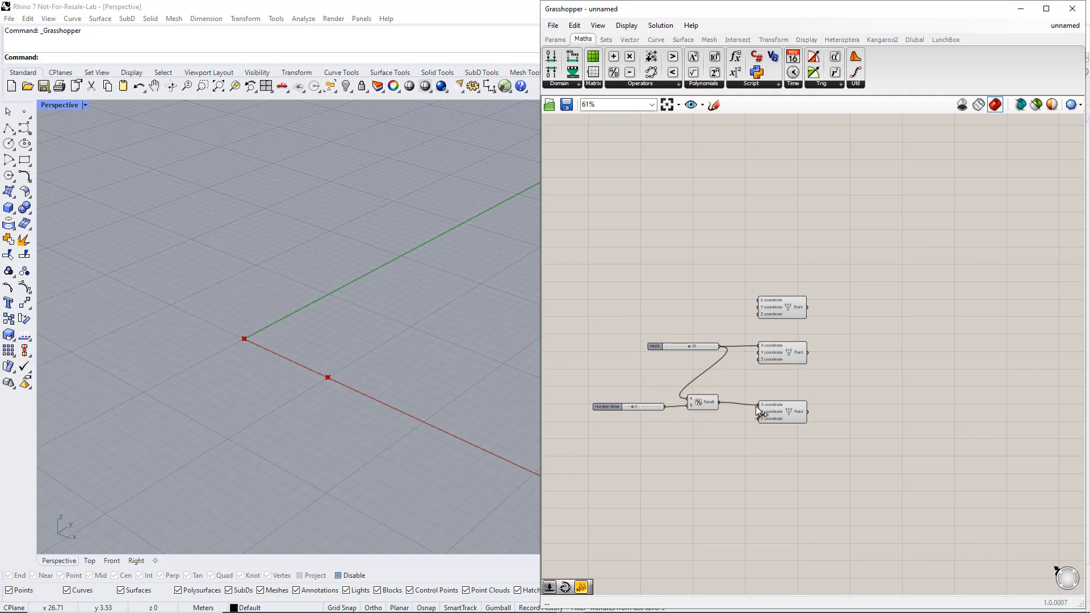
drag(755, 407, 755, 407)
- Add a number slider ranging from 1 to 15 and connect it to the lowest Construct Point's Z coordinate
double_click(687, 426)
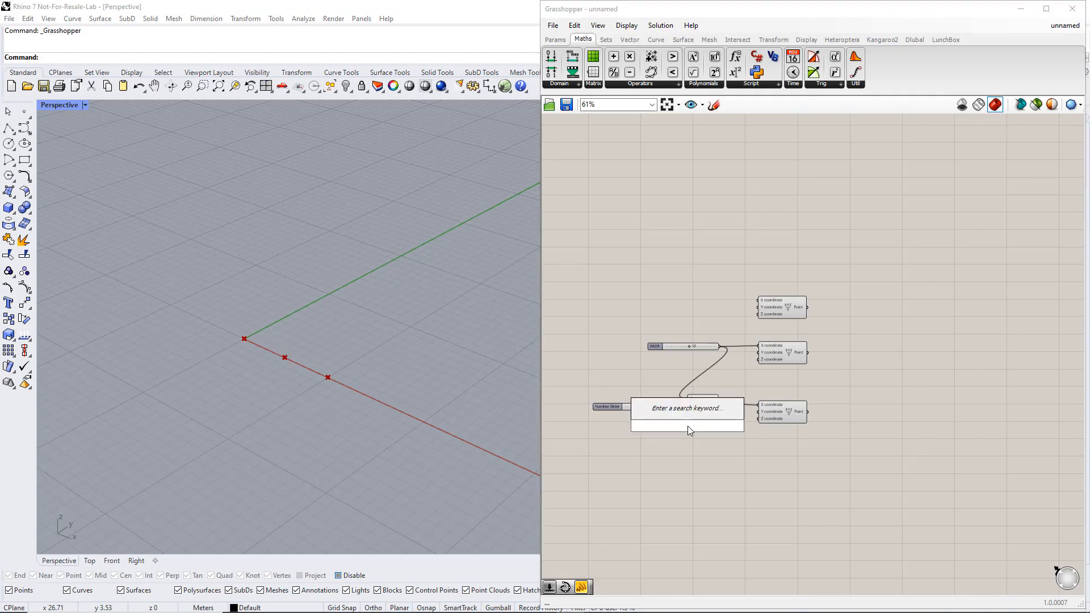
text(1<15)
key(Return)
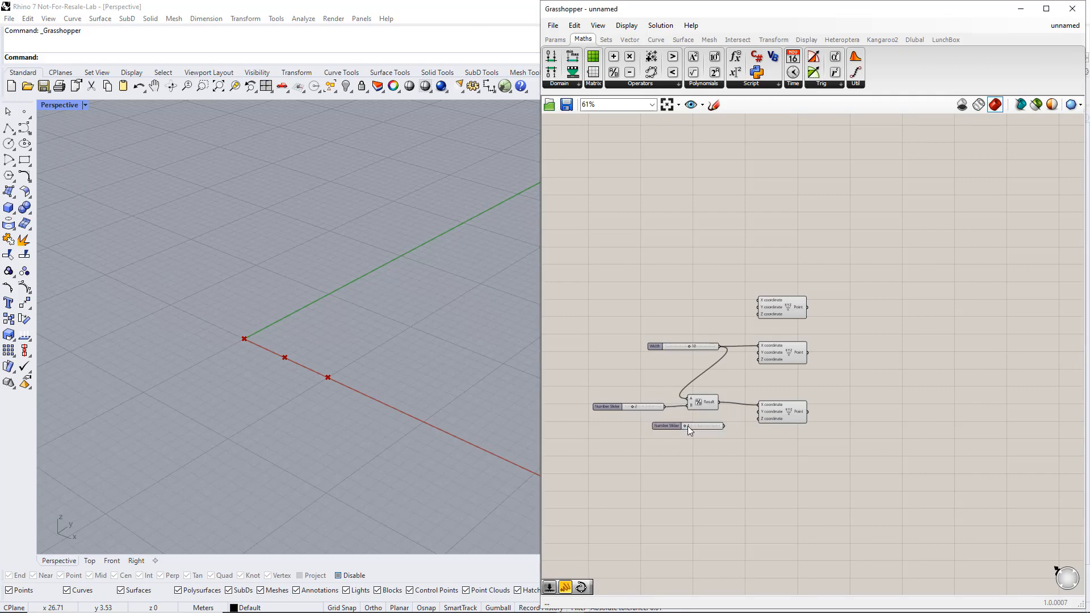
drag(724, 426, 758, 418)
- Rename the new slider as Height, and set Width to 11 and Height to 2
right_click(670, 427)
click(689, 431)
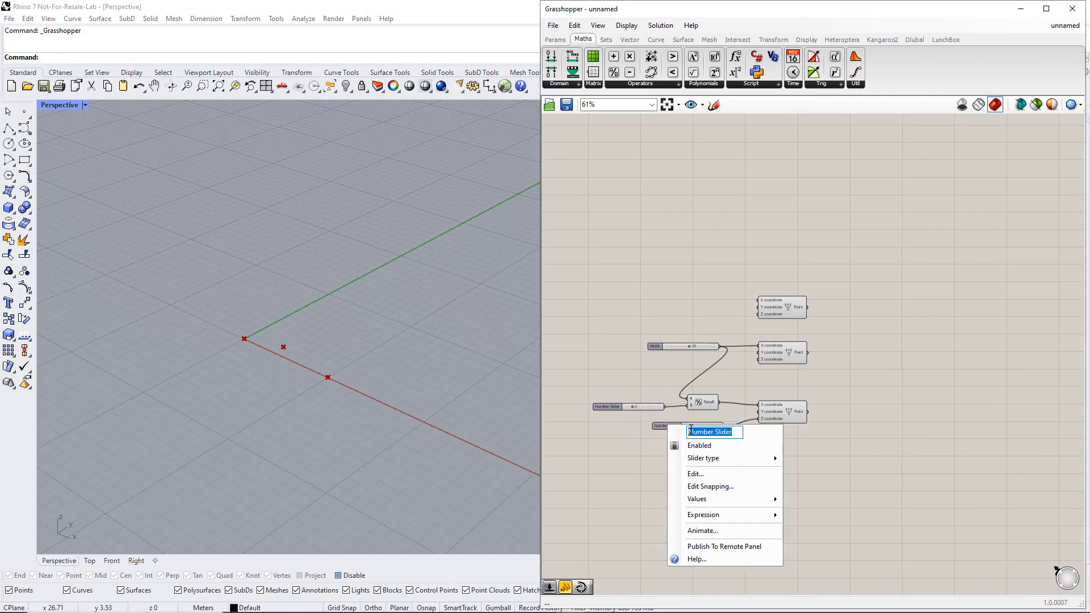
text(Height)
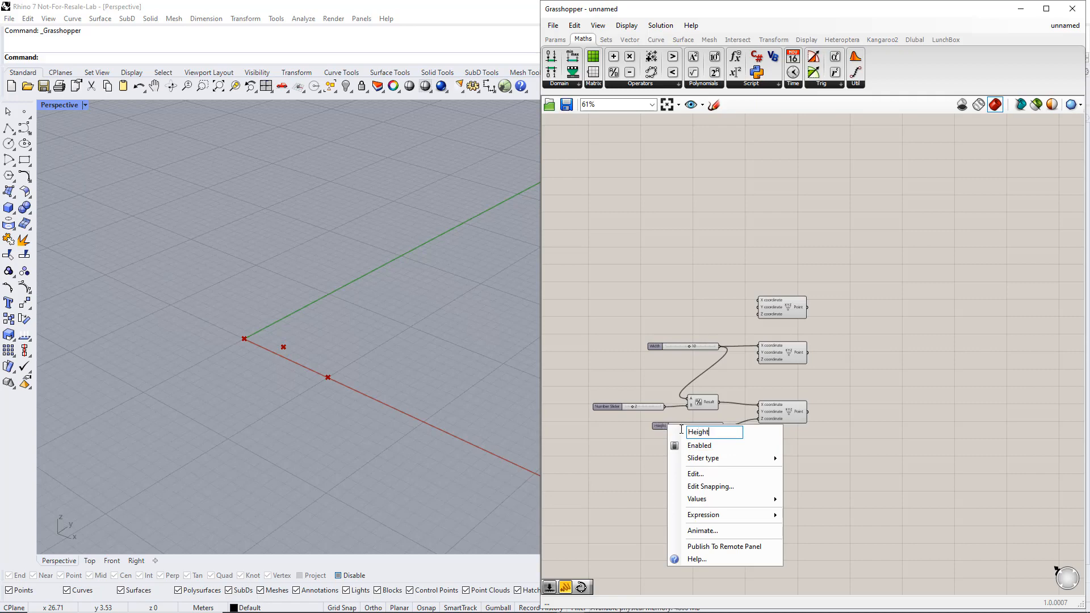
key(Return)
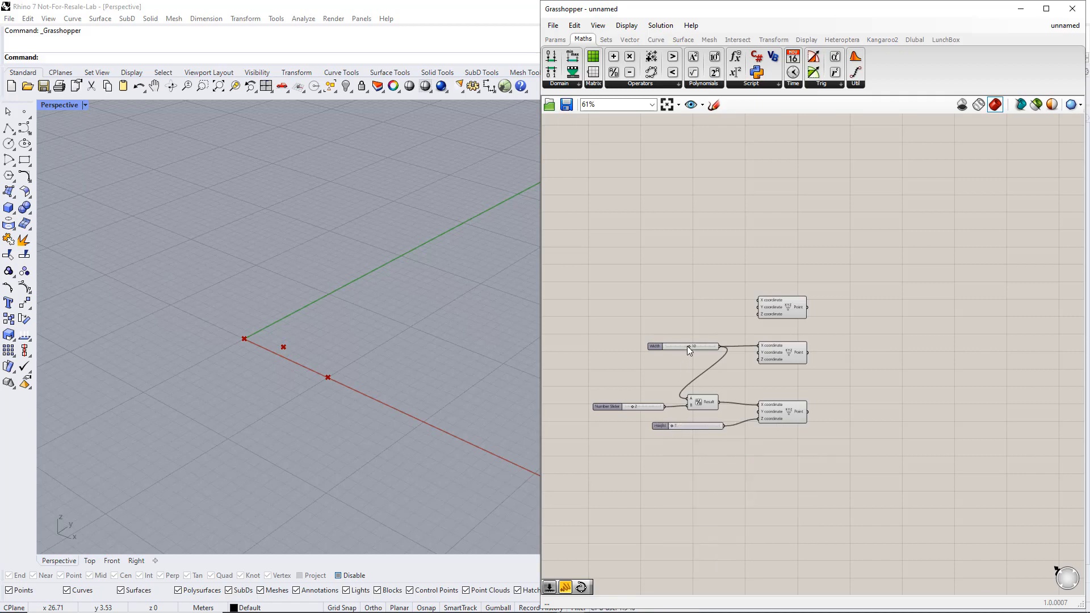
mouse_move(689, 345)
mouse_down()
mouse_move(679, 344)
mouse_move(691, 345)
mouse_up()
drag(673, 426, 677, 427)
- Place an Interpolate curve component beyond the three Construct Point components
click(656, 41)
click(772, 85)
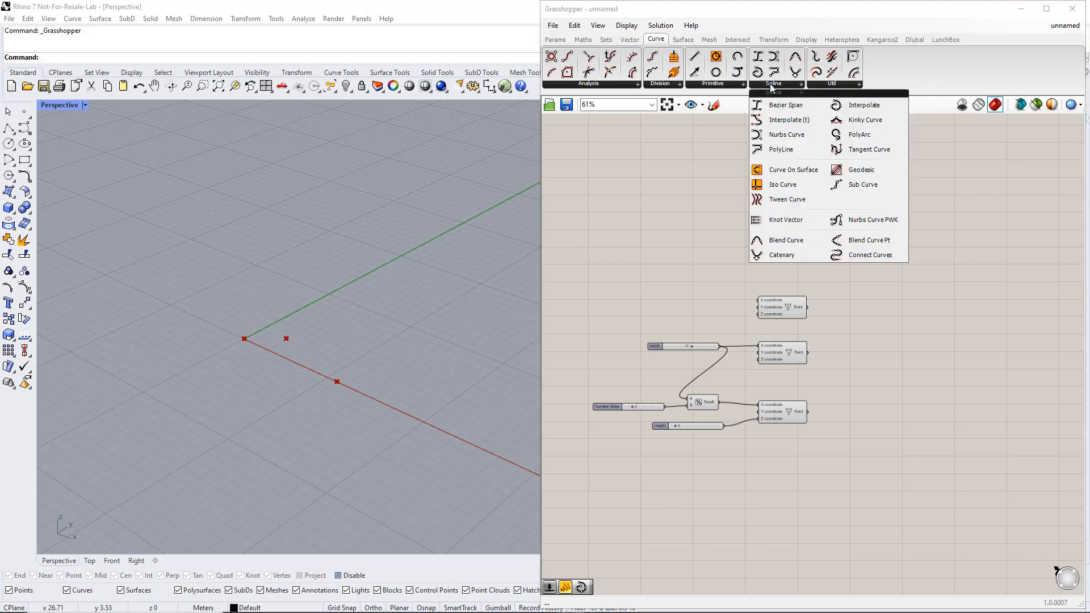
click(857, 108)
click(909, 360)
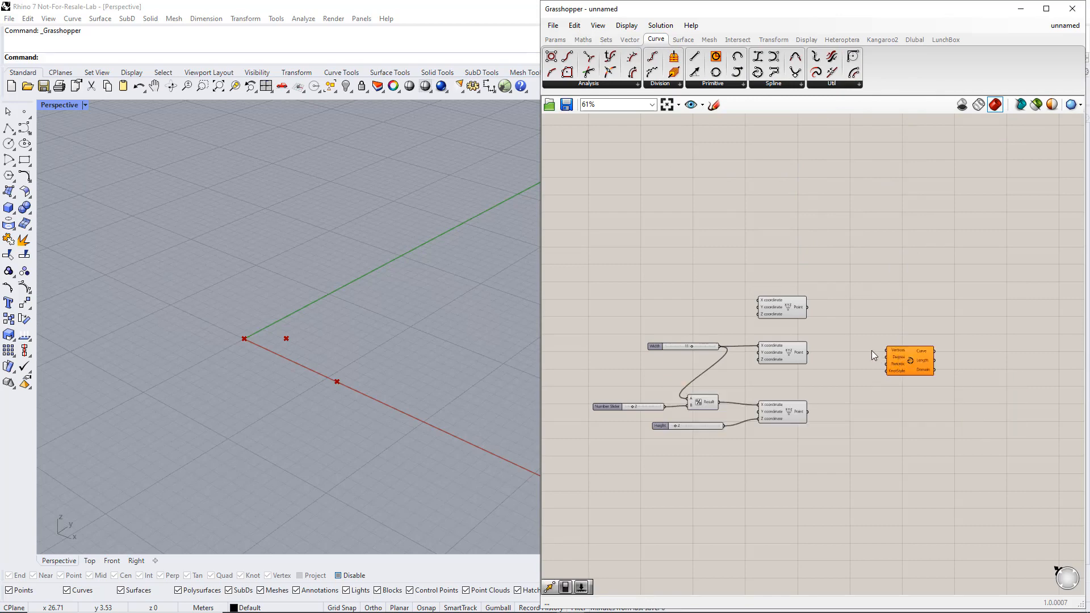
- Connect the origin point, the raised midpoint and the Width end point, in that order, to the Interpolate component's Vertices input
click(791, 311)
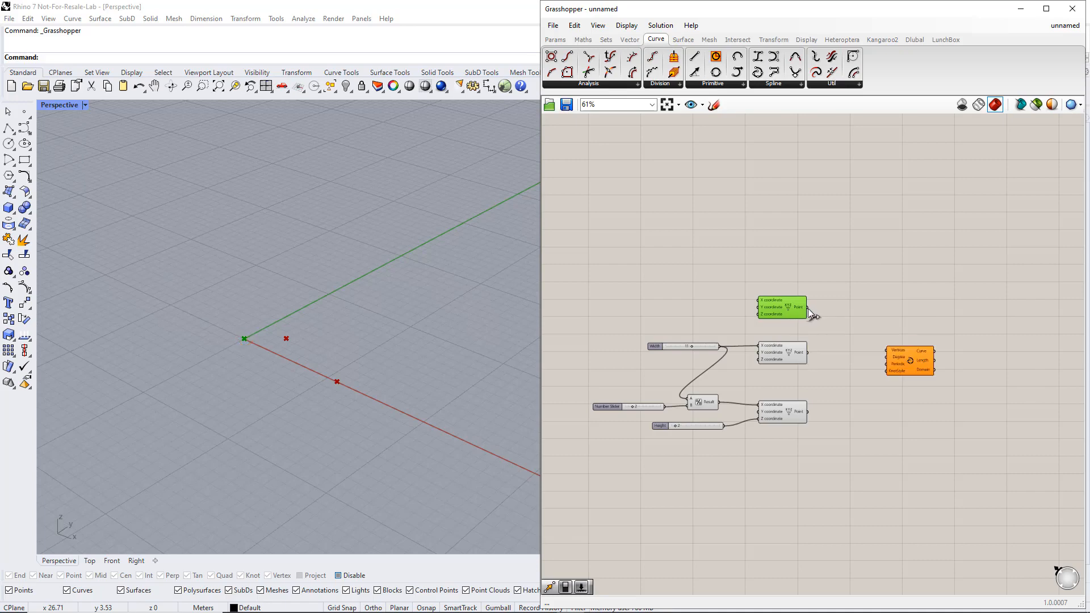
drag(808, 308, 886, 351)
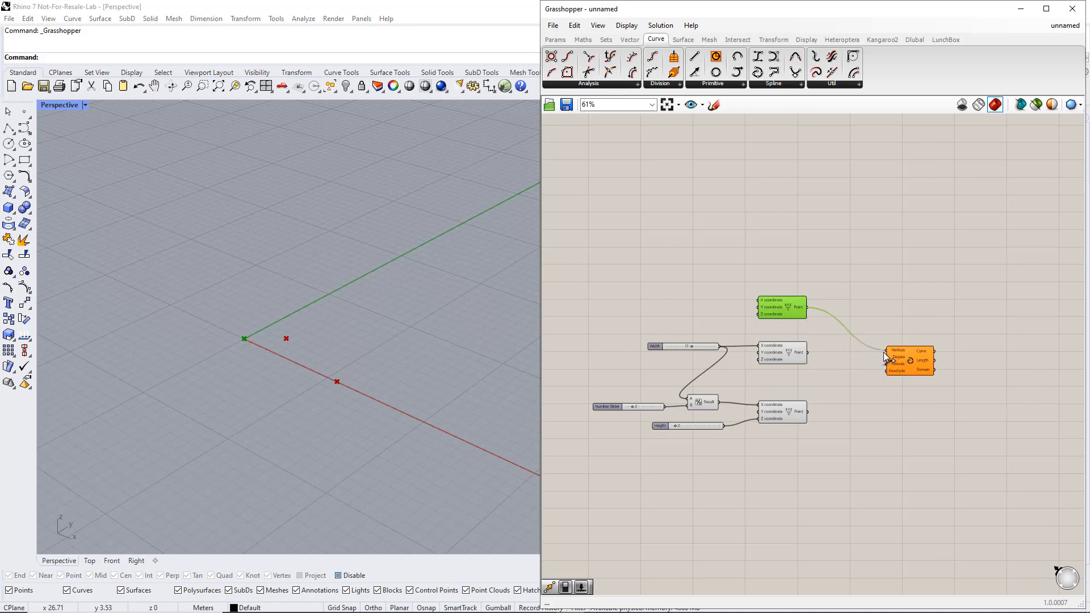
click(785, 353)
click(789, 417)
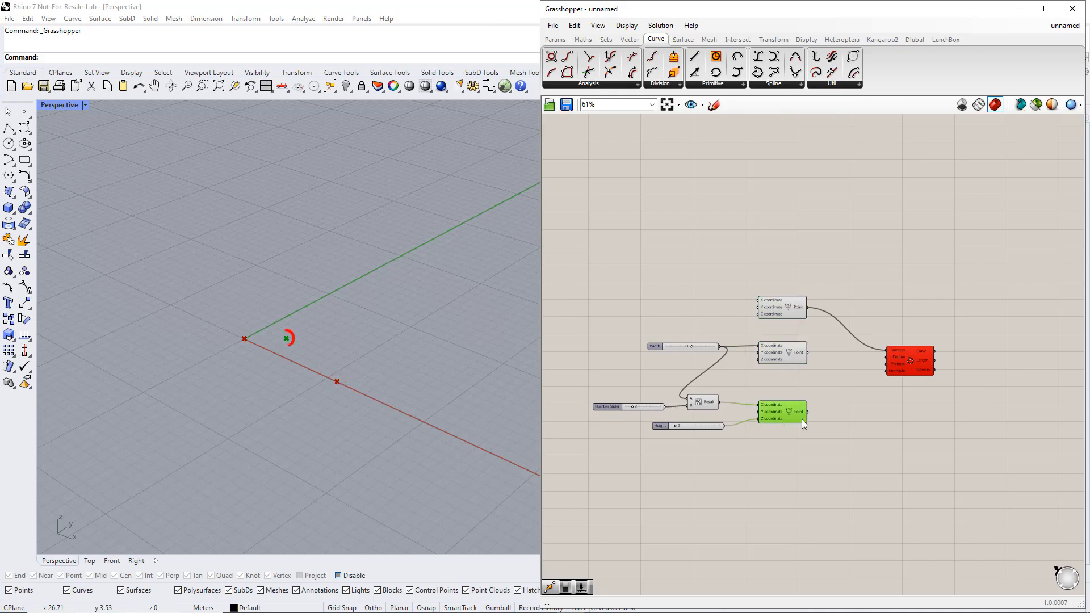
shift+drag(807, 411, 886, 352)
shift+drag(809, 355, 887, 352)
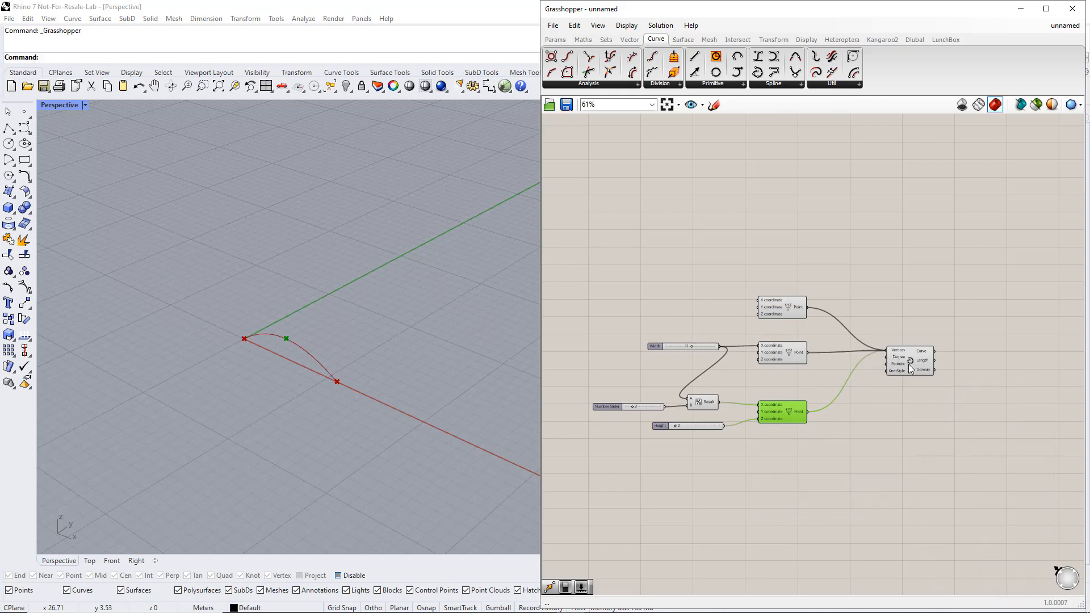
click(908, 363)
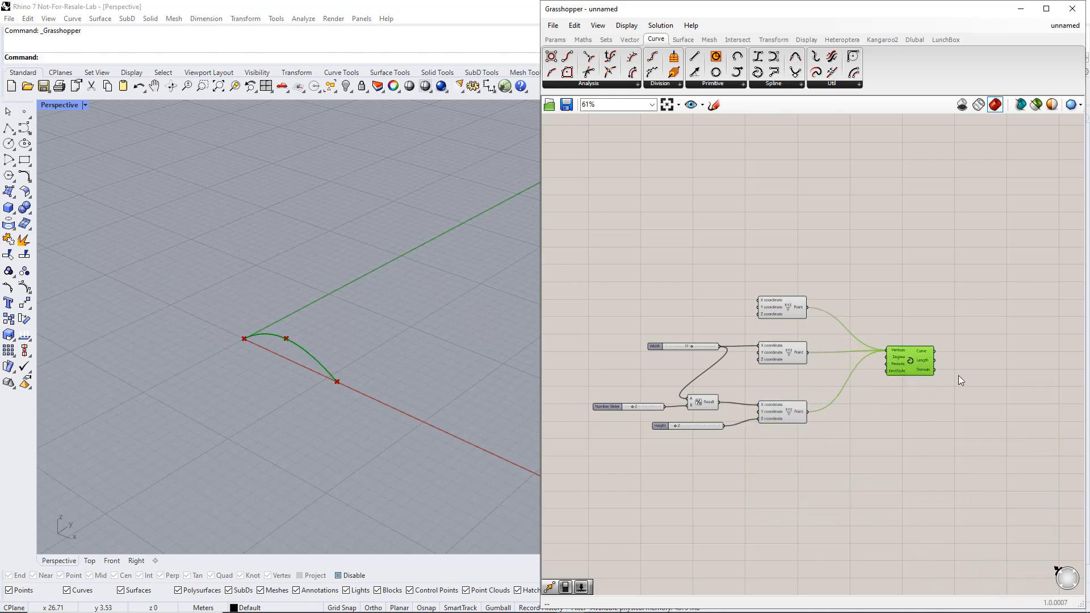
click(990, 373)
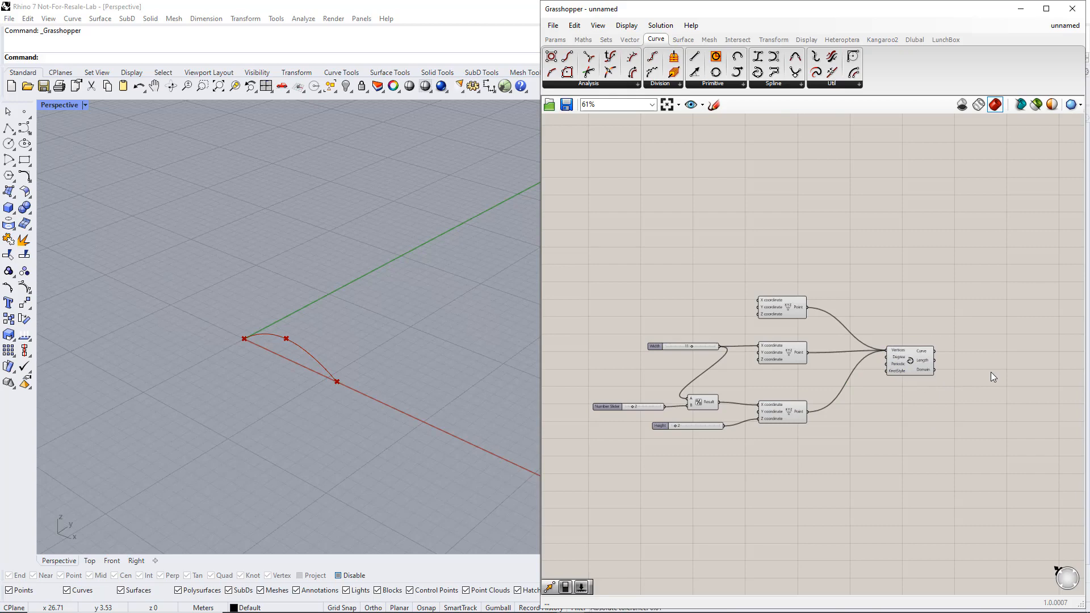
- Add a Move component with the interpolated curve as its Geometry input and position it above the Interpolate component
click(779, 41)
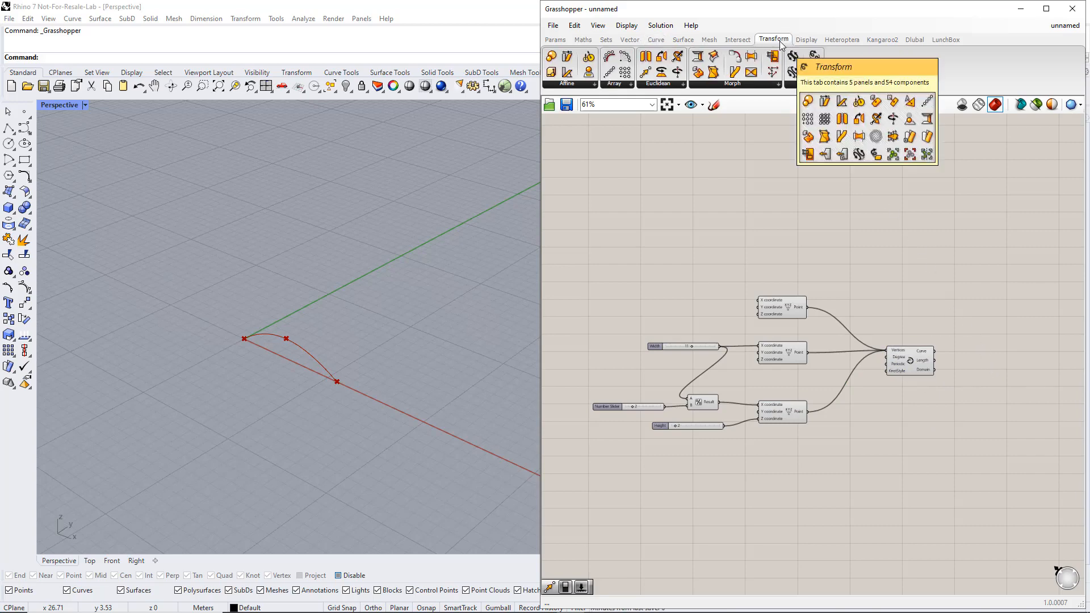
click(670, 84)
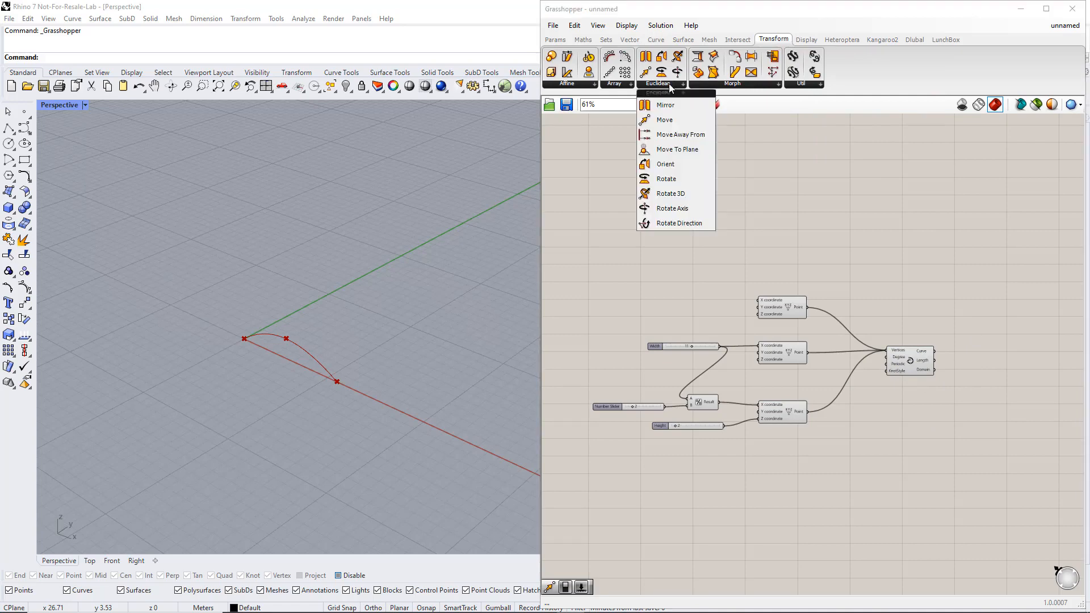
click(667, 121)
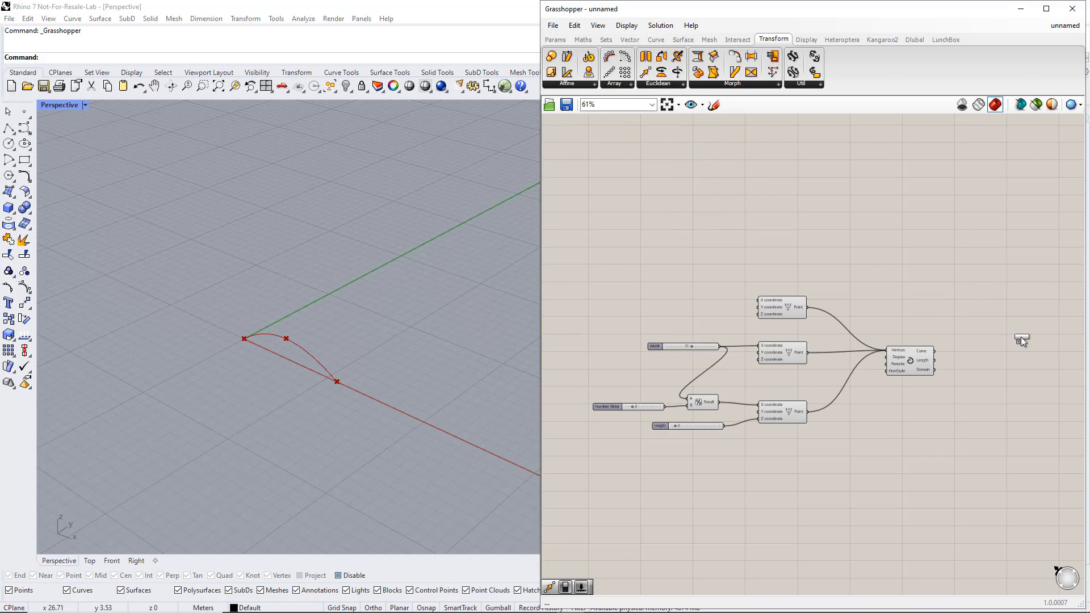
click(1028, 348)
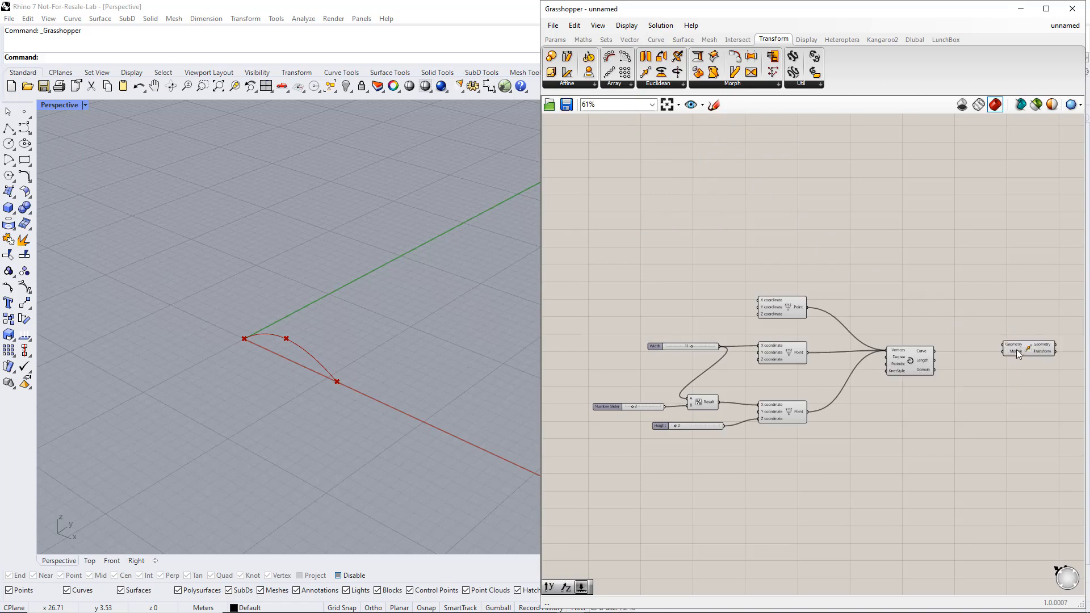
drag(936, 354, 1003, 345)
drag(1022, 350, 1024, 282)
click(1023, 293)
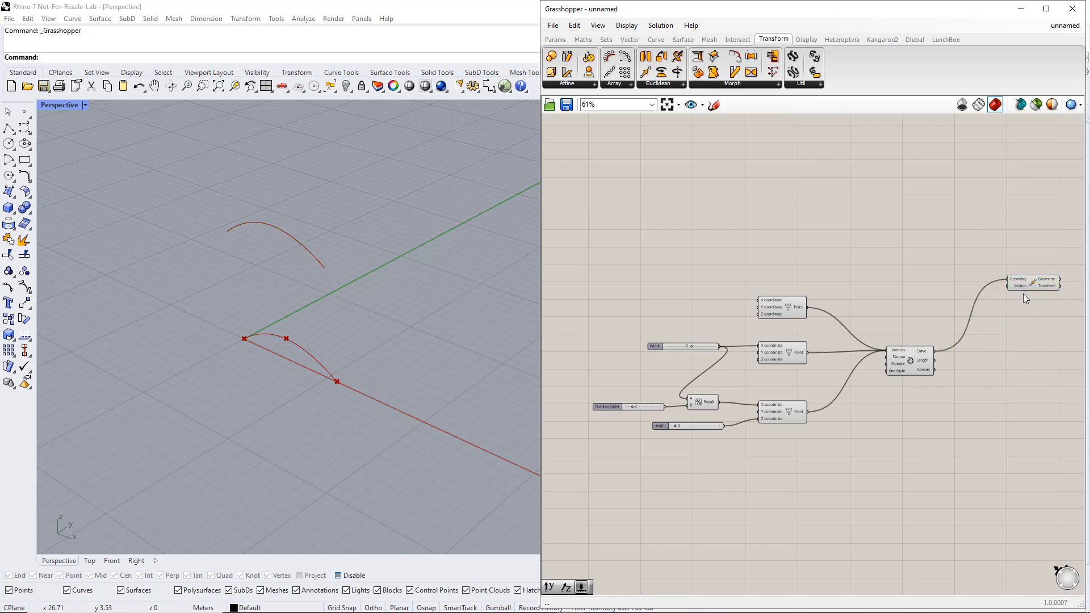
- Place a Unit Y vector component before the Move component and connect its output to Move's Motion input
click(633, 41)
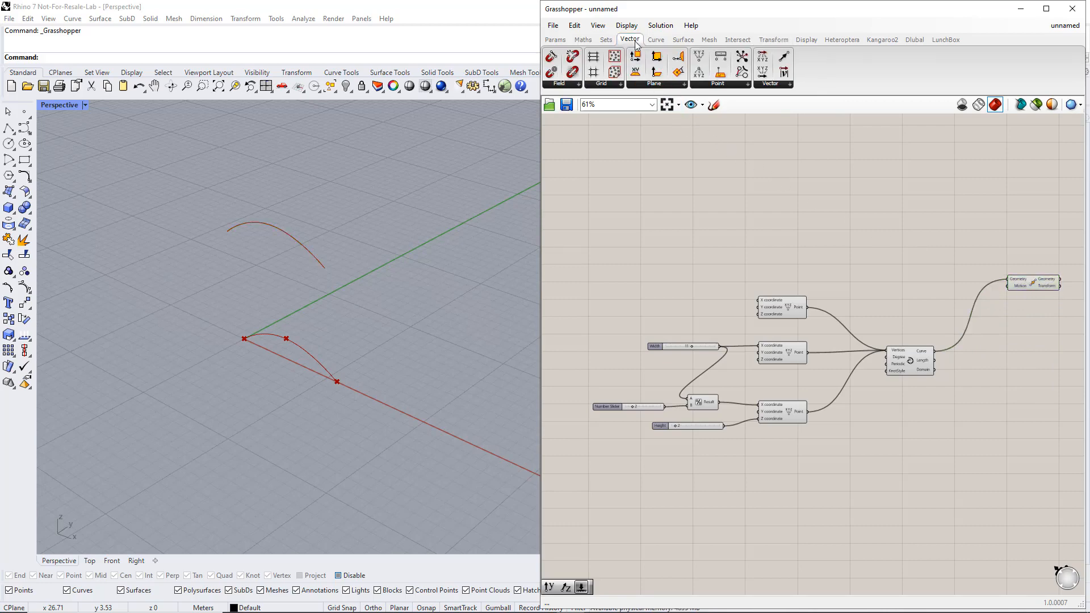
click(778, 85)
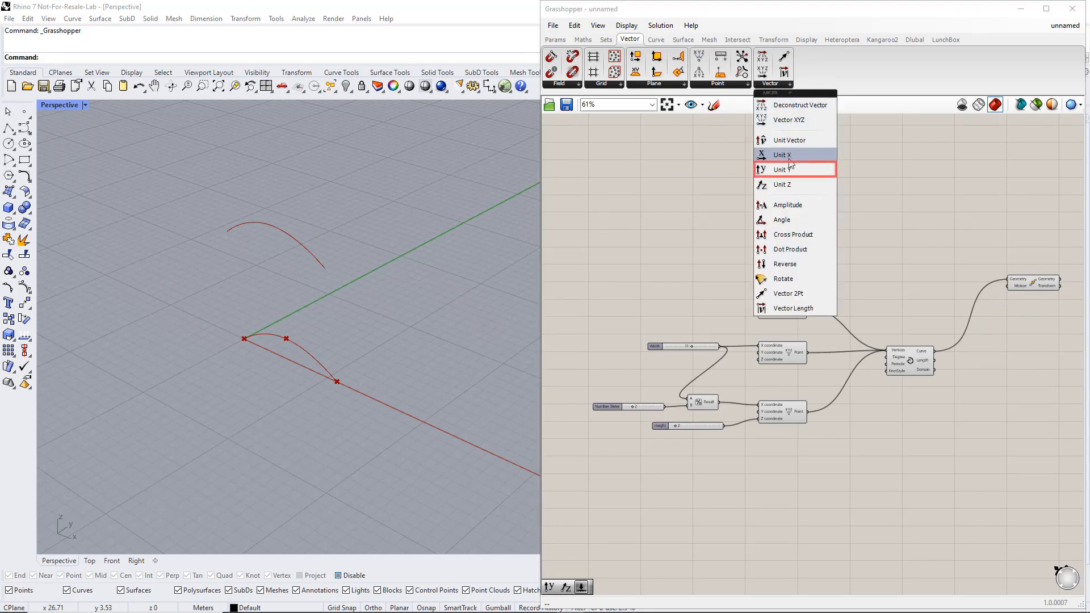
click(789, 171)
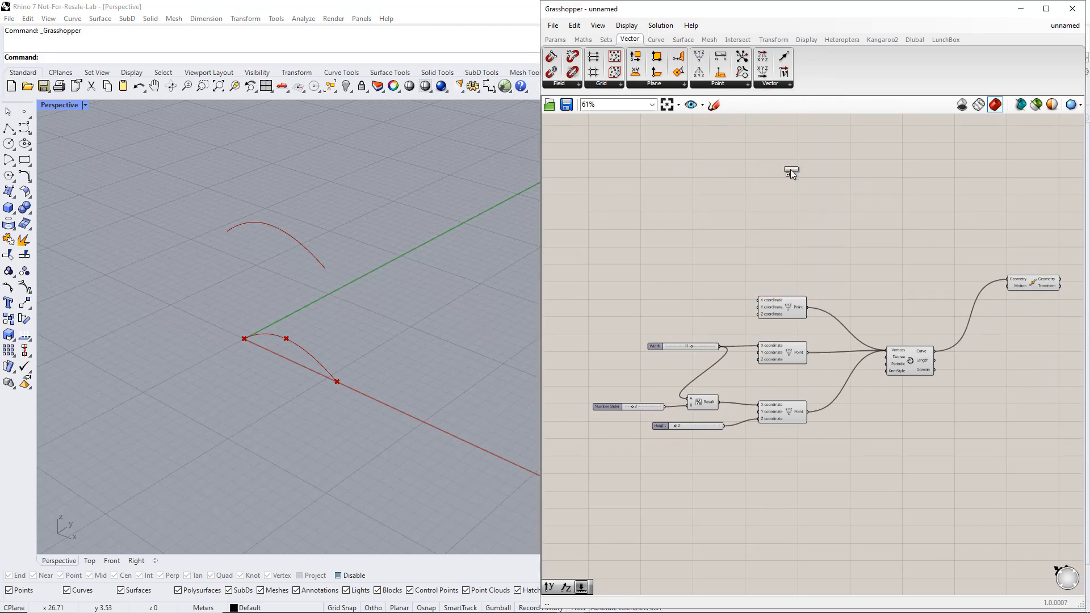
click(933, 284)
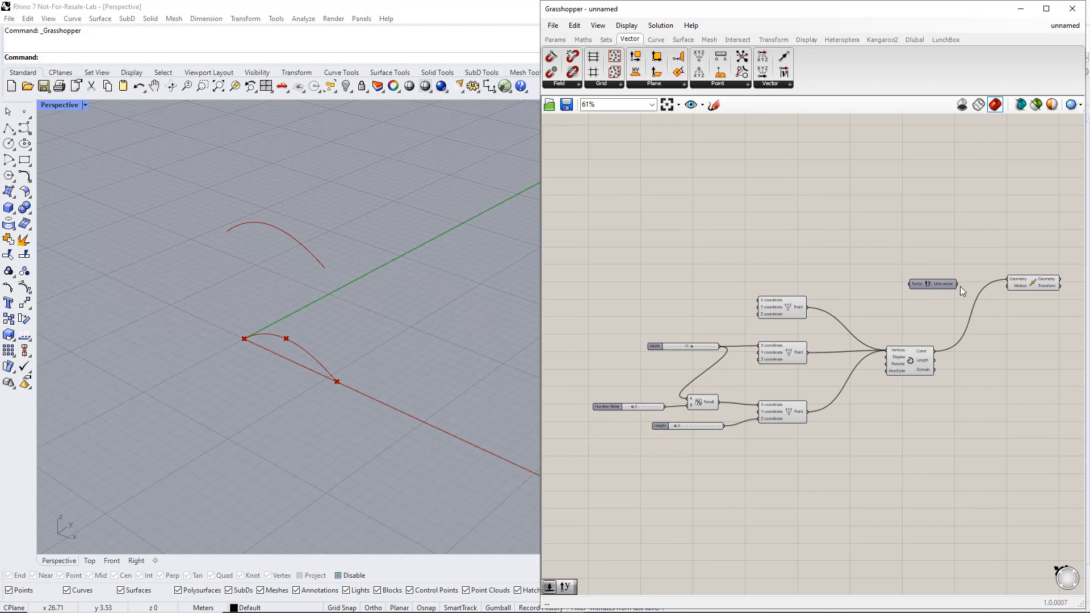
mouse_move(957, 285)
mouse_down()
mouse_move(1008, 285)
mouse_move(963, 288)
mouse_up()
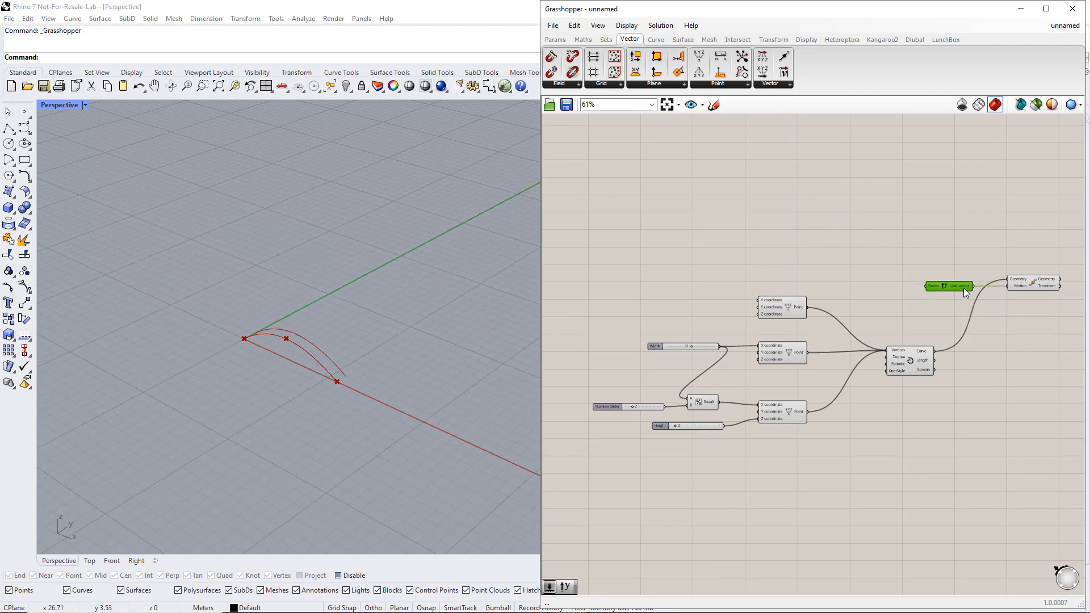
- Create a number slider from 1 to 30, connect it to the Unit Y Factor input and rename it Length
double_click(871, 281)
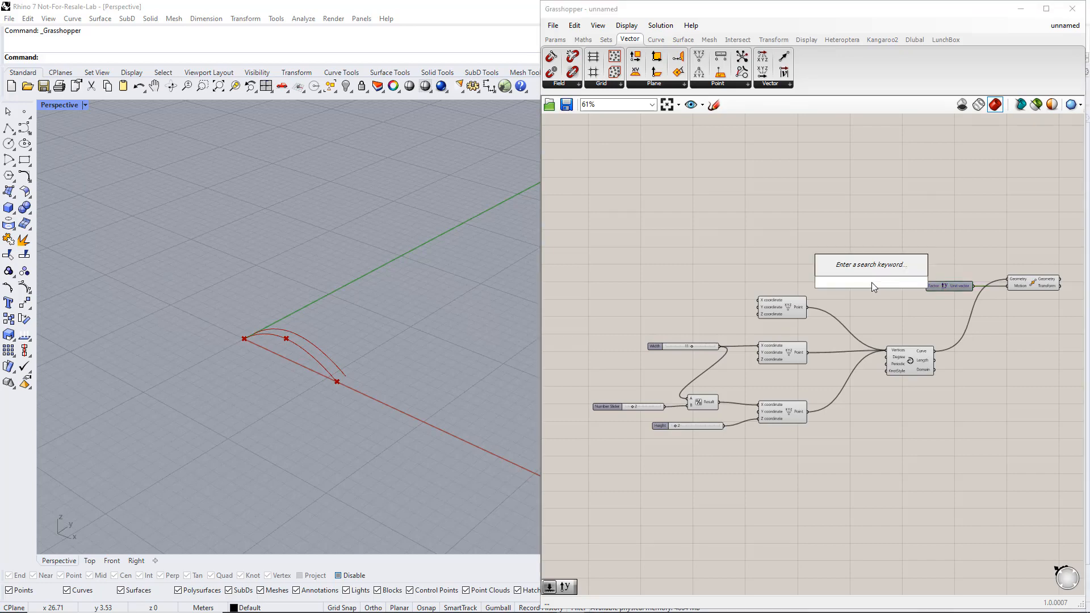
text(1<30)
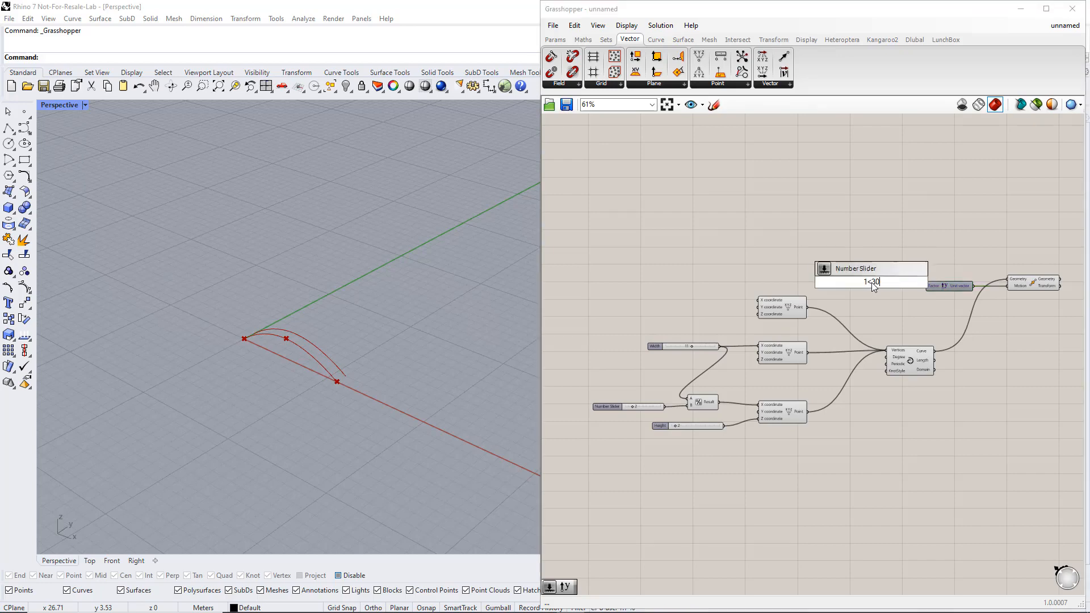
key(Return)
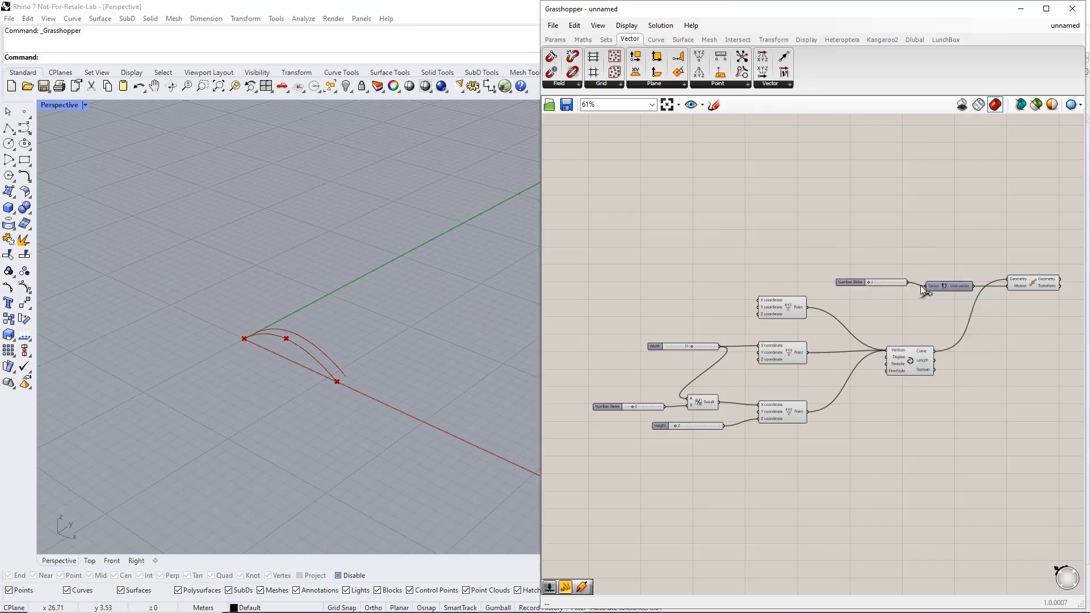
right_click(871, 284)
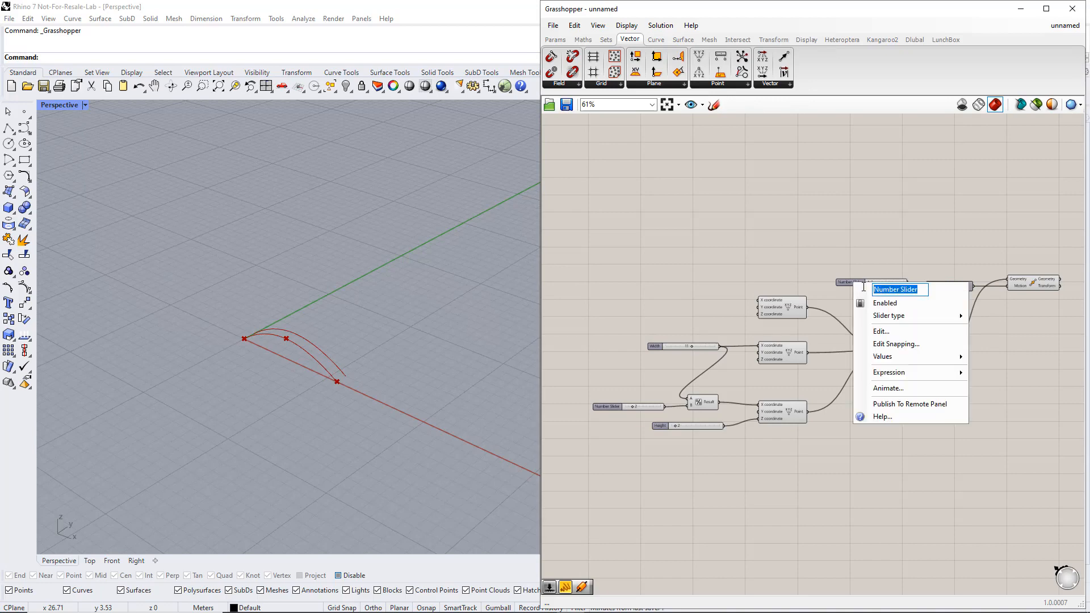
text(Length)
key(Return)
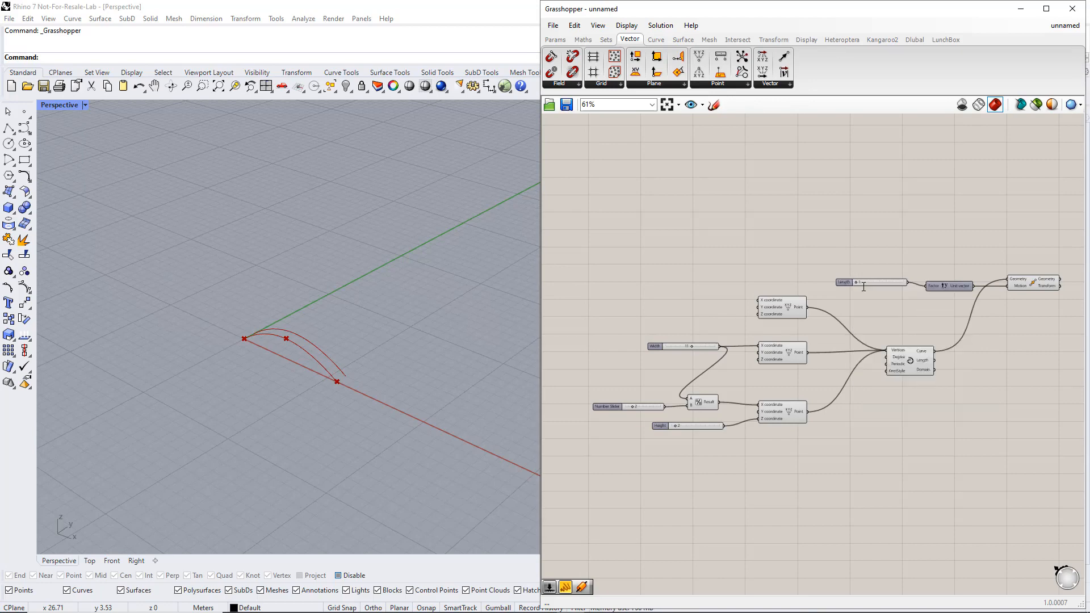
- Duplicate the Move component three times in a column and connect the origin point to the first duplicate's Geometry input
right_drag(1021, 330, 941, 282)
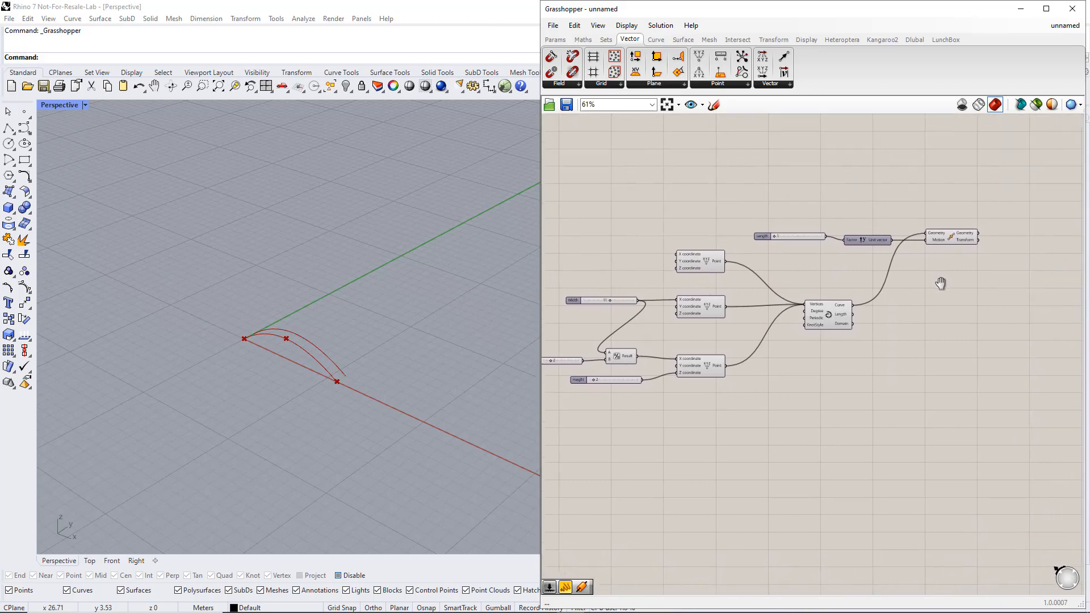
drag(954, 237, 968, 363)
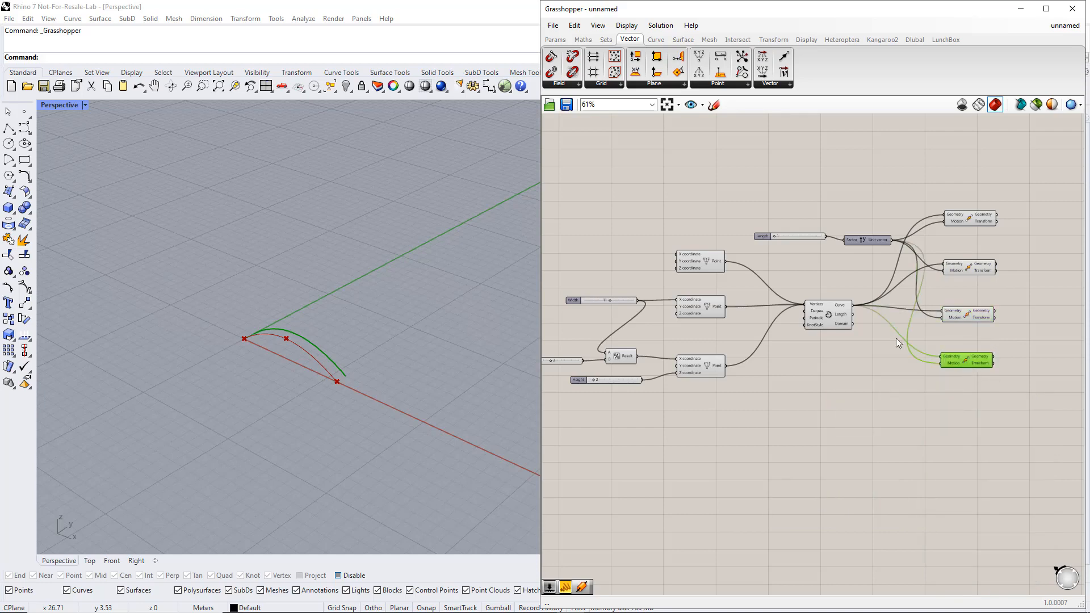
click(716, 264)
drag(726, 261, 947, 269)
click(967, 267)
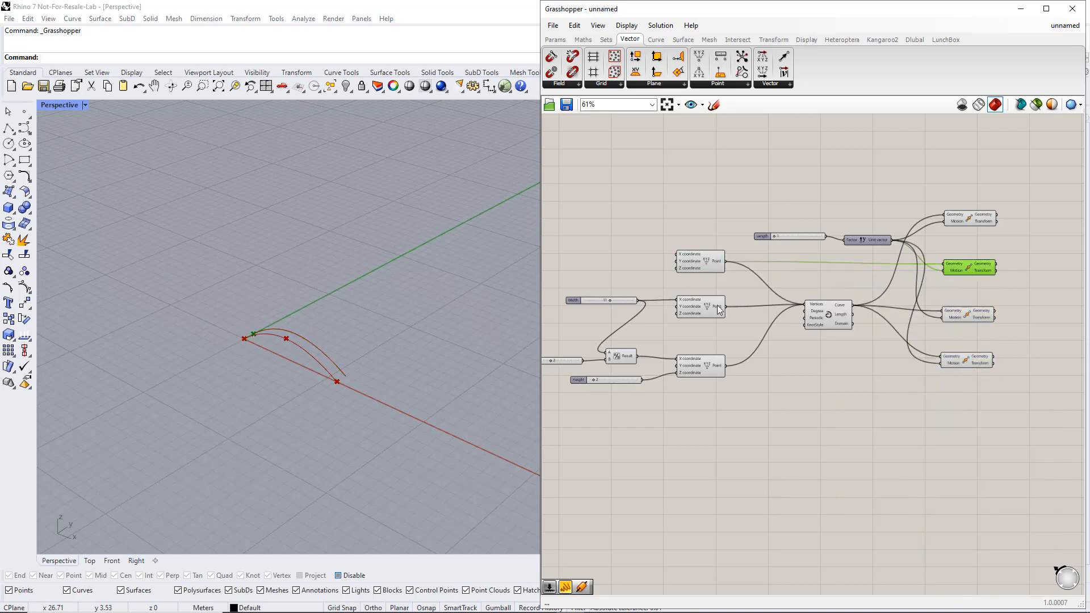
- Set the Width slider to 12 and the Length slider to 20
drag(608, 301, 612, 300)
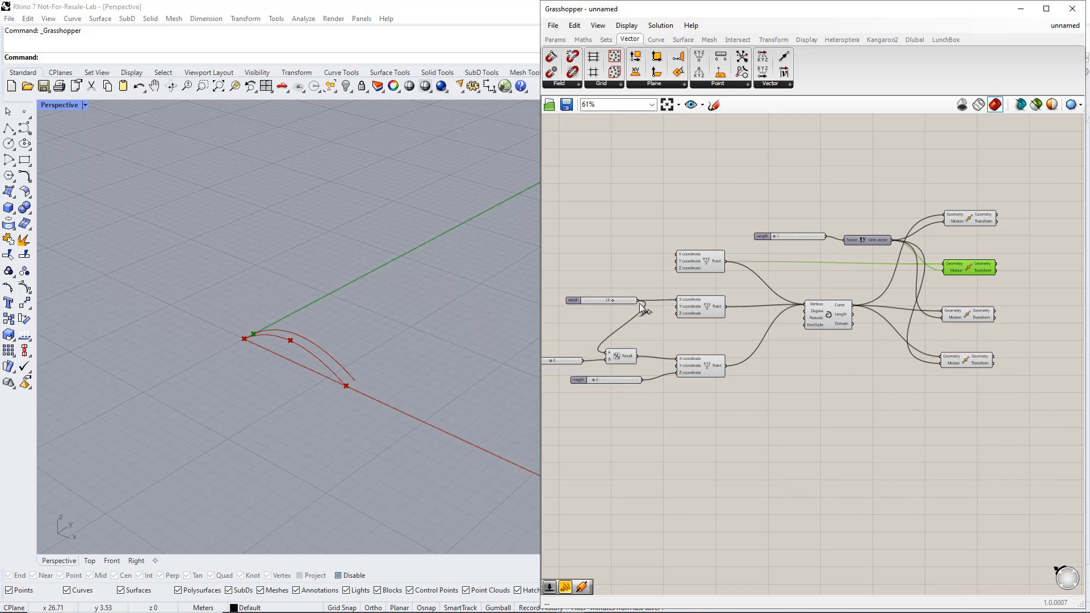
drag(774, 236, 804, 234)
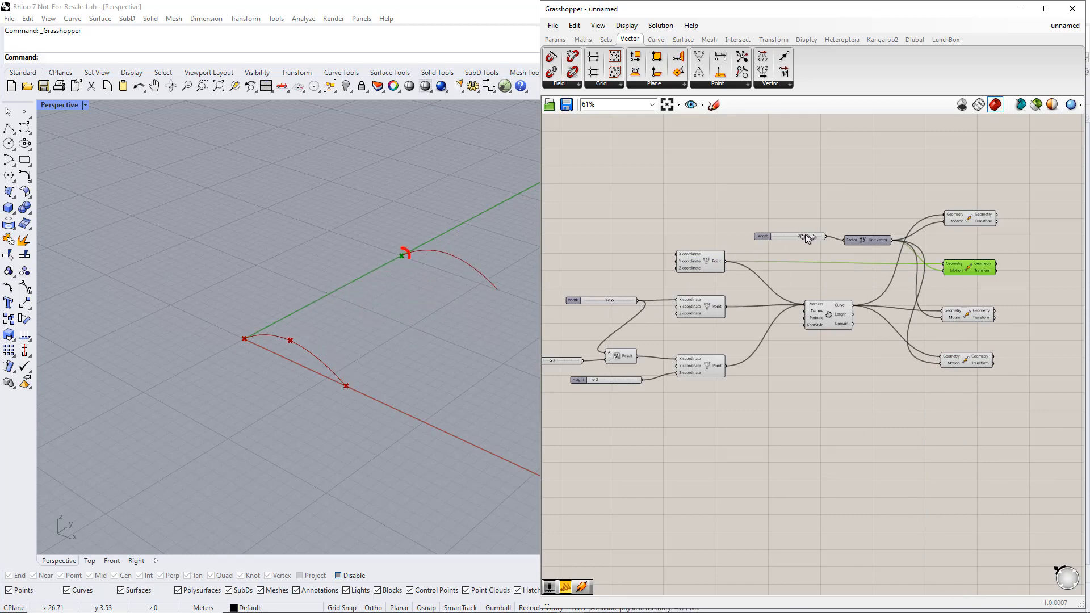
- Connect the Width end point and the raised midpoint to the Geometry inputs of the remaining two Move duplicates, in that order
click(700, 307)
drag(726, 307, 941, 318)
click(701, 364)
drag(726, 366, 943, 362)
click(962, 361)
click(1016, 402)
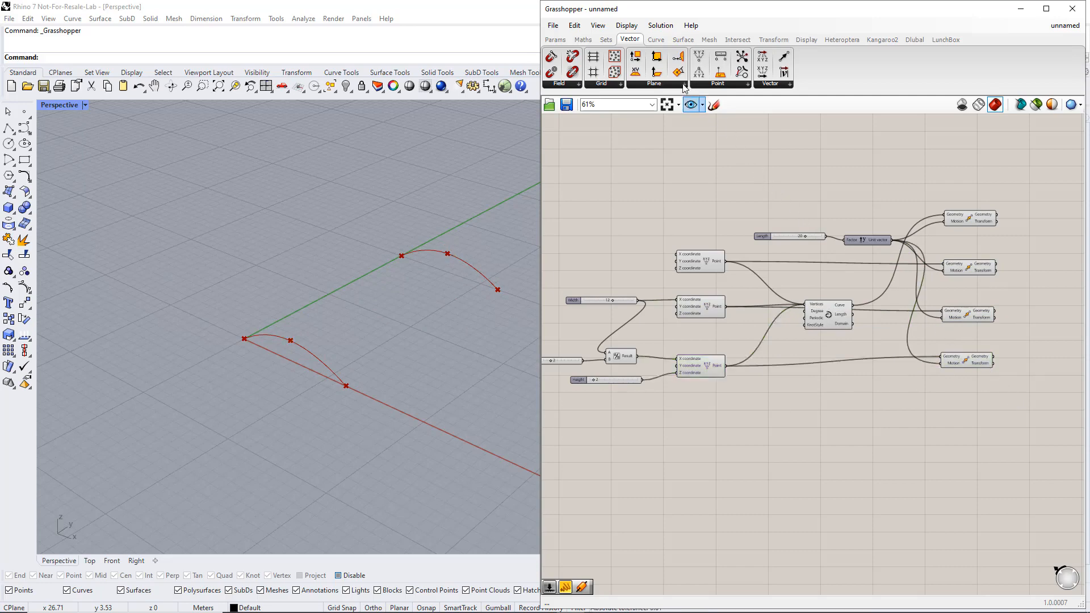
- Add a Line component from the origin point to its moved copy, and duplicate the Line component below it
click(655, 40)
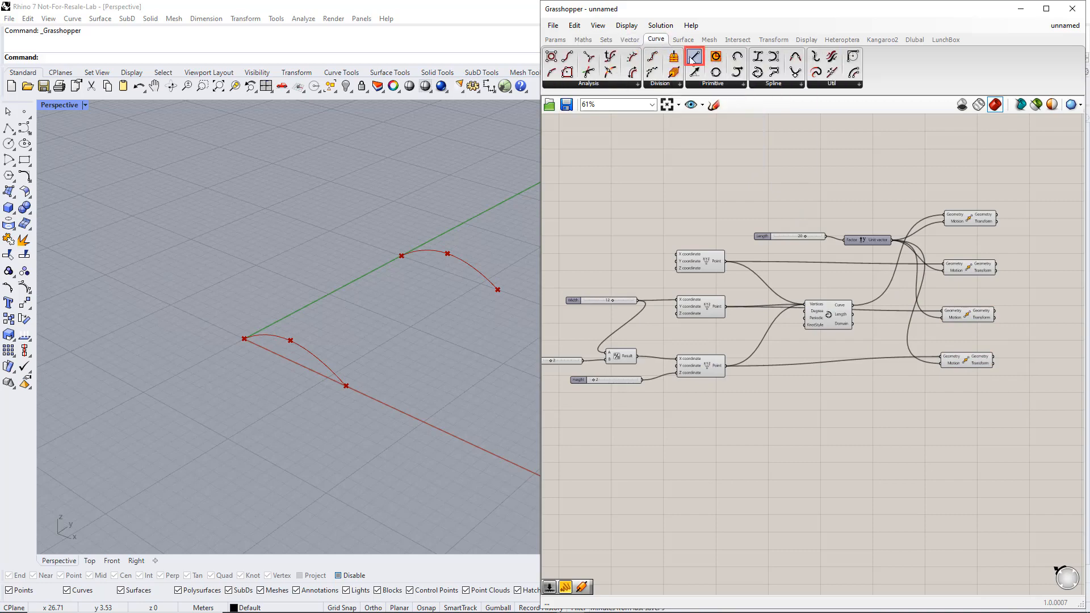
drag(694, 58, 1047, 402)
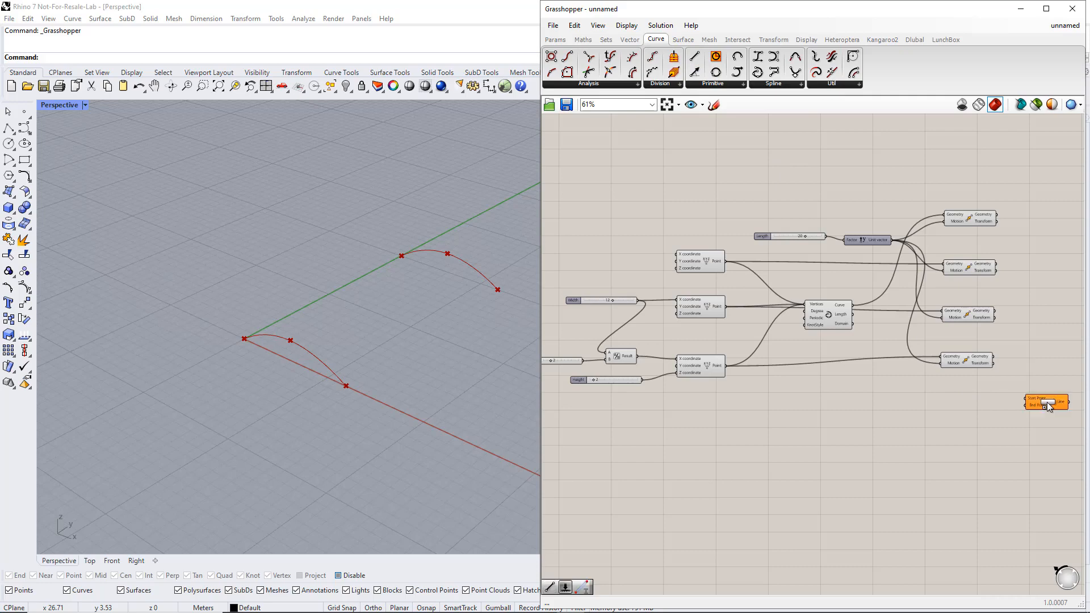
right_drag(1043, 412, 975, 407)
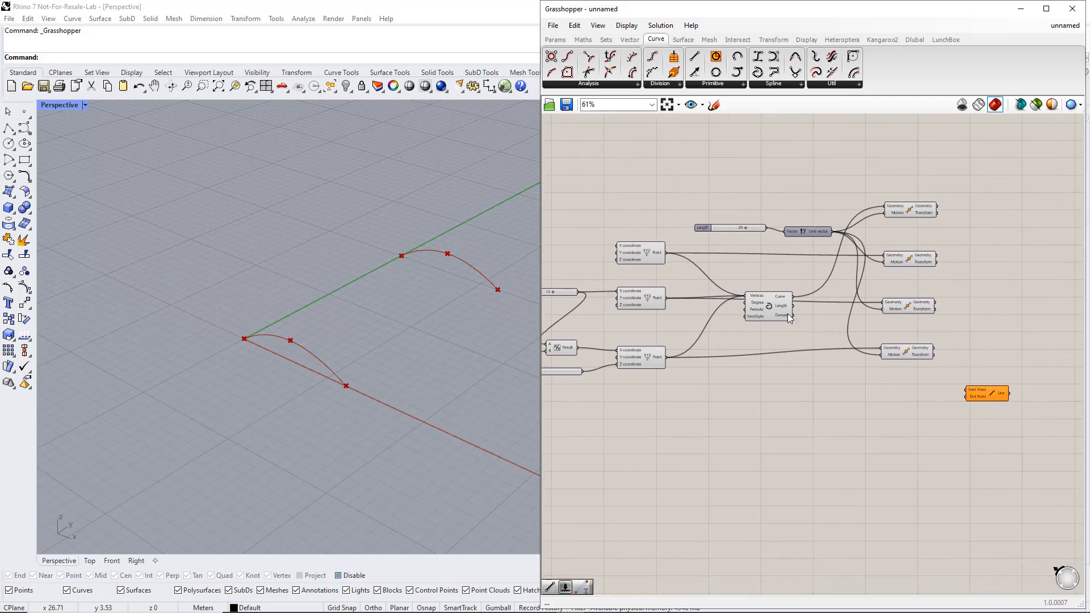
click(657, 253)
drag(665, 252, 966, 390)
drag(937, 256, 985, 426)
click(982, 393)
- Rewire the duplicated Line to run from the Width end point to its moved copy, and duplicate it once more below
click(653, 302)
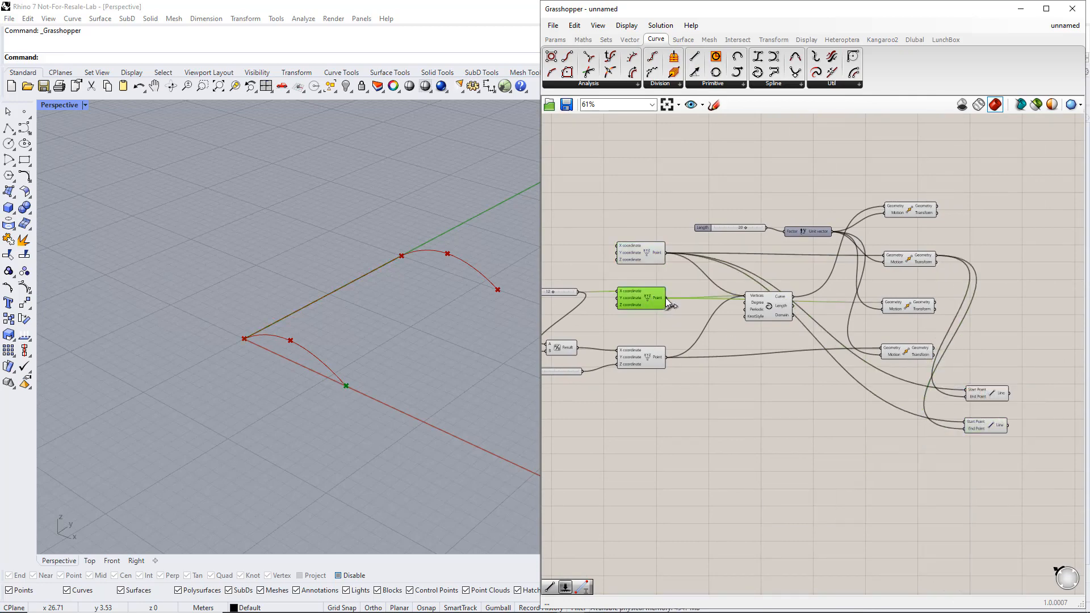
drag(666, 297, 966, 421)
click(920, 306)
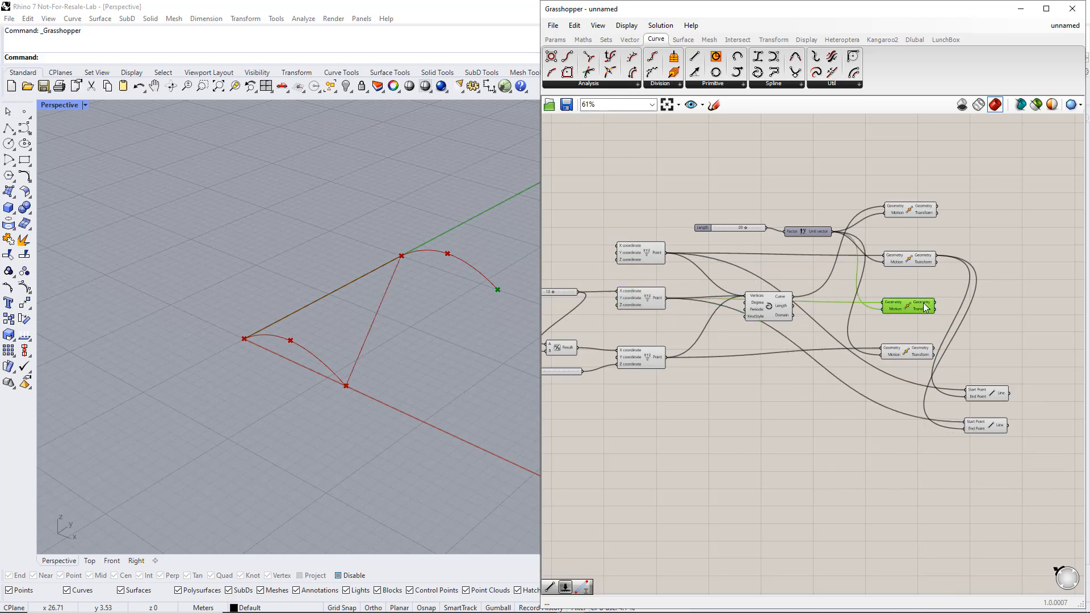
drag(935, 302, 986, 459)
click(985, 427)
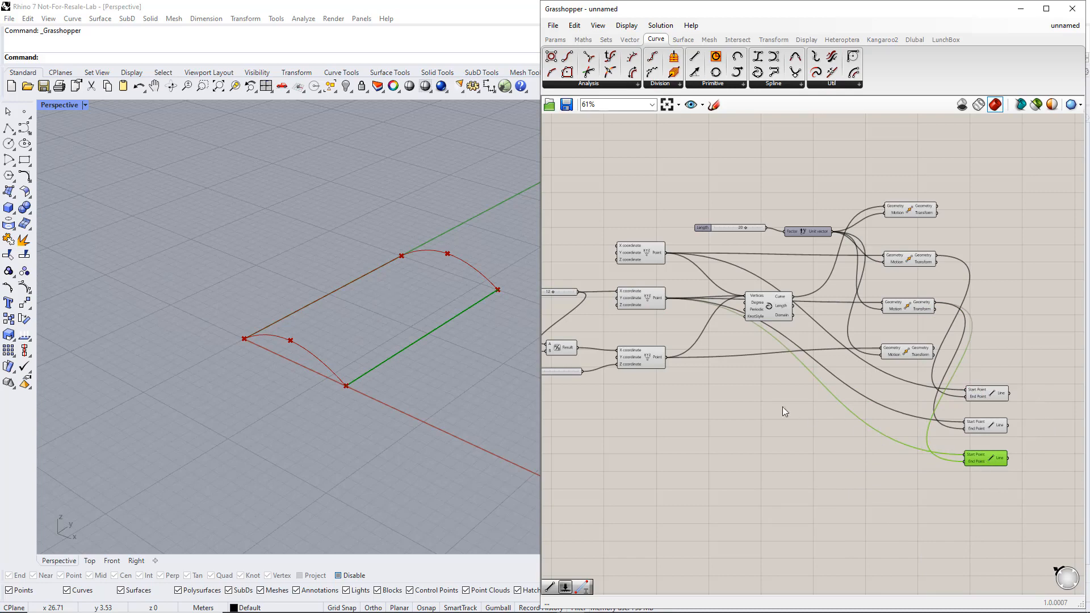
- Rewire the third Line to run from the raised midpoint to its moved copy, and check all three lines by selecting them
click(647, 358)
drag(665, 357, 966, 454)
click(908, 352)
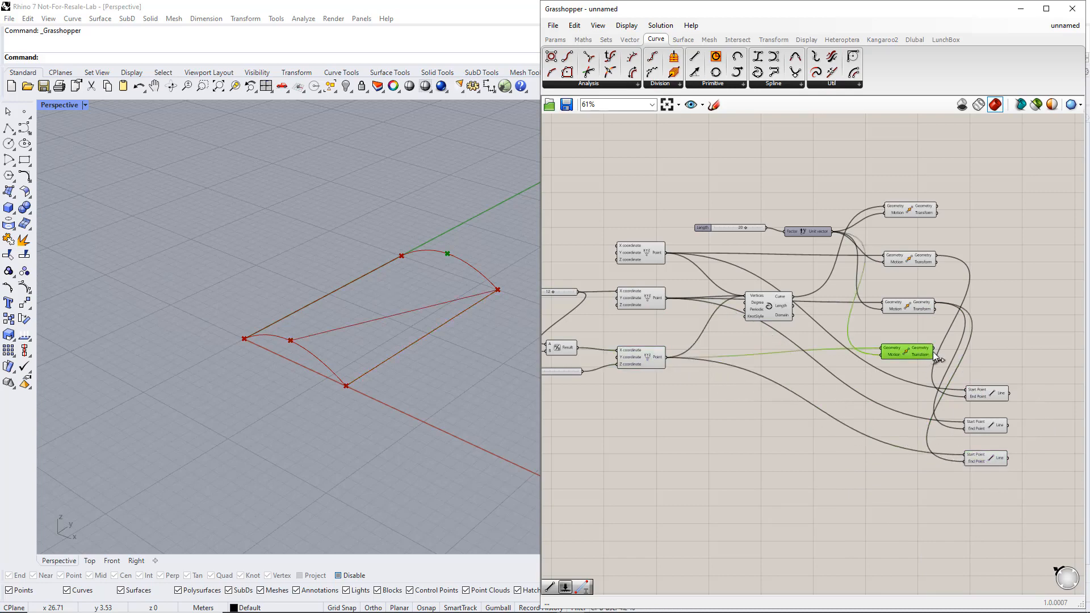
drag(933, 349, 960, 459)
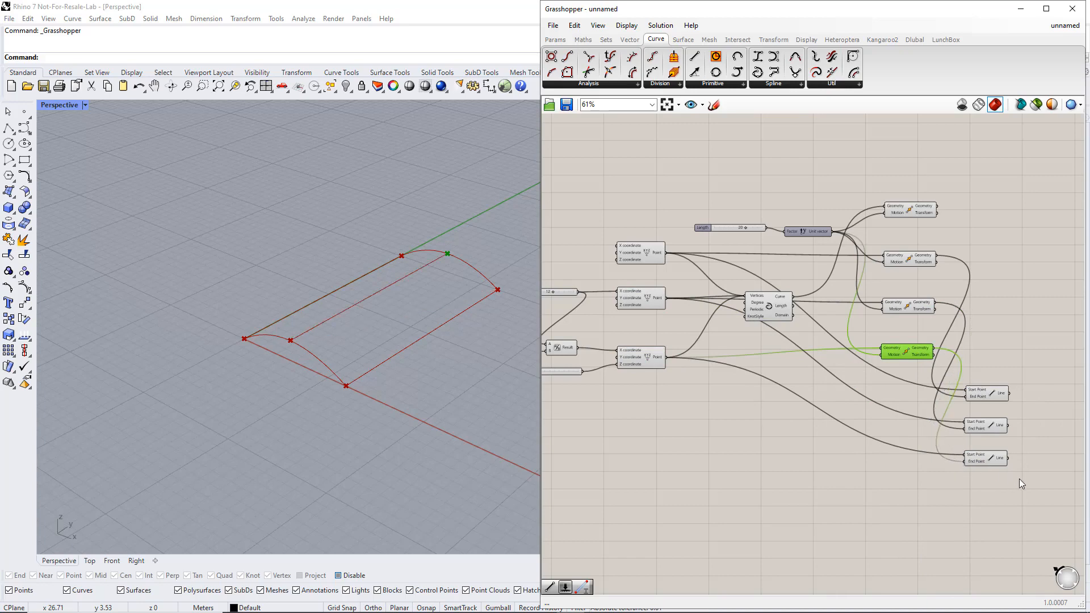
drag(1019, 479, 983, 378)
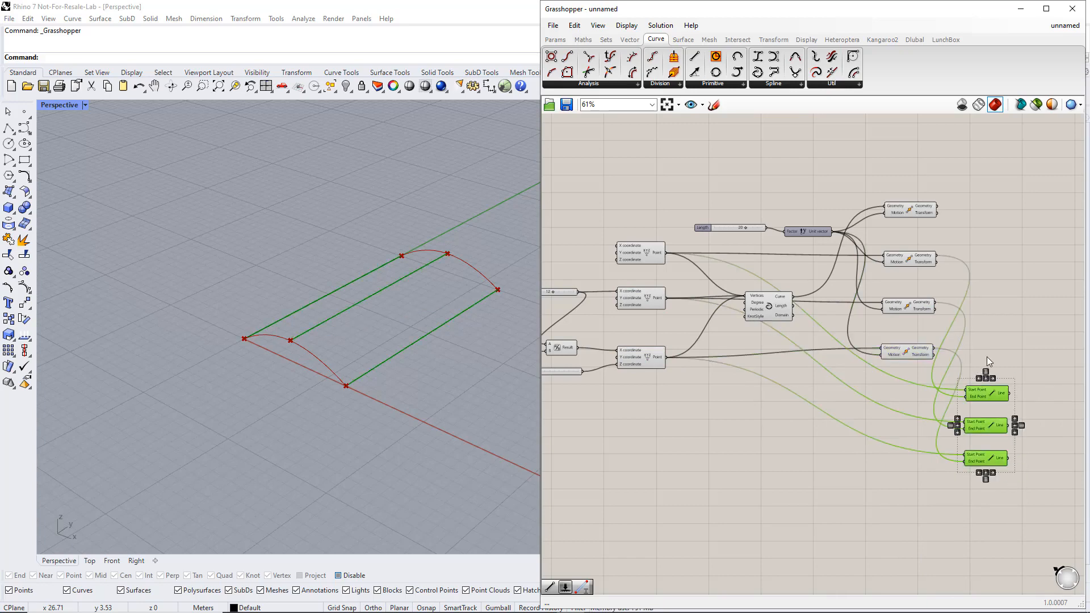
click(986, 361)
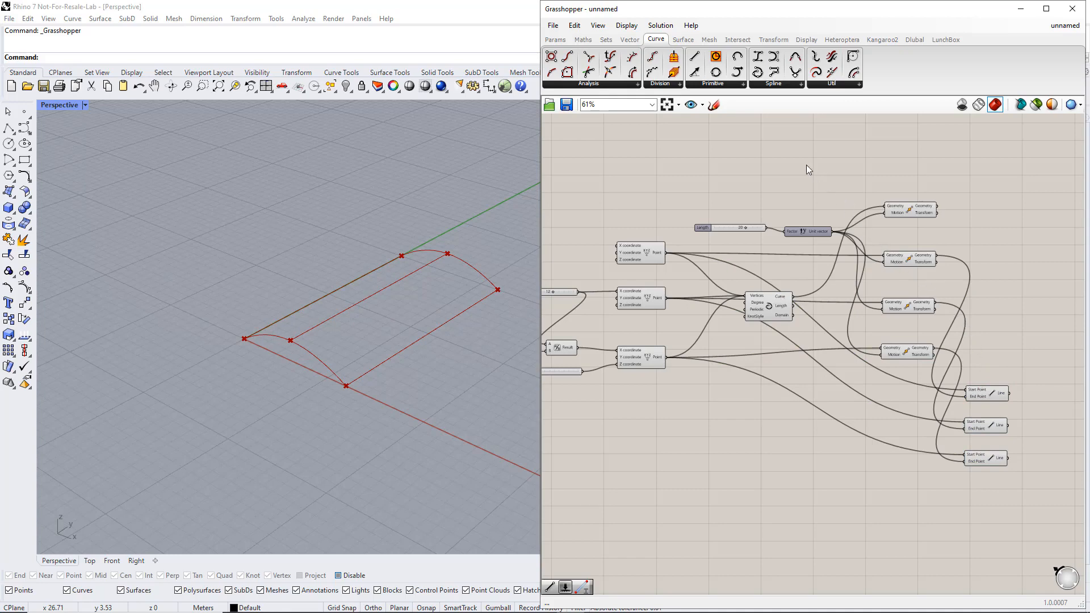
- Place a Loft component above and beyond the first Move component
click(682, 41)
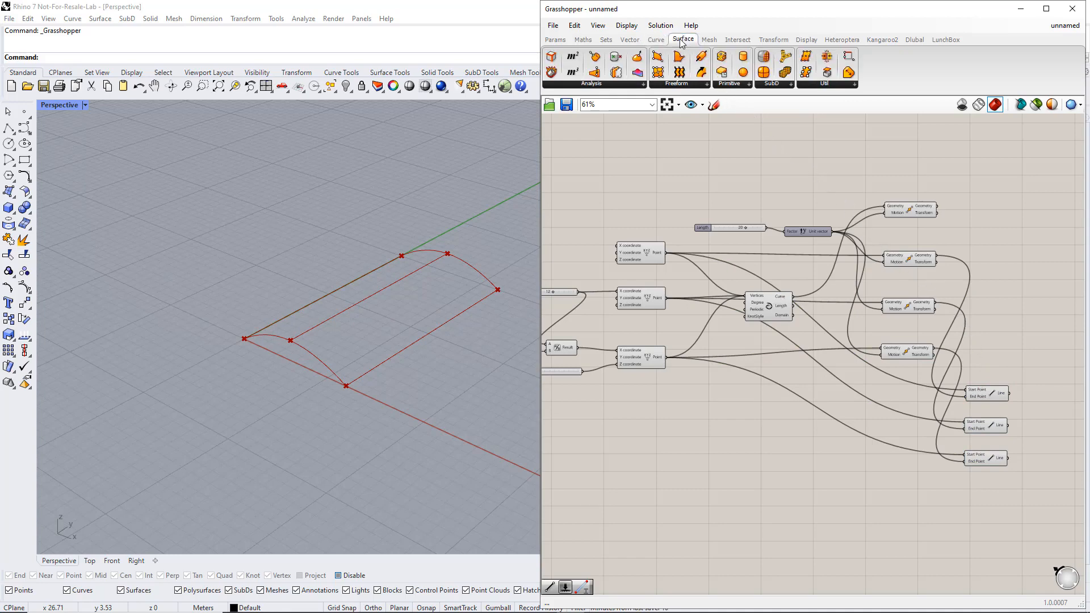
click(686, 85)
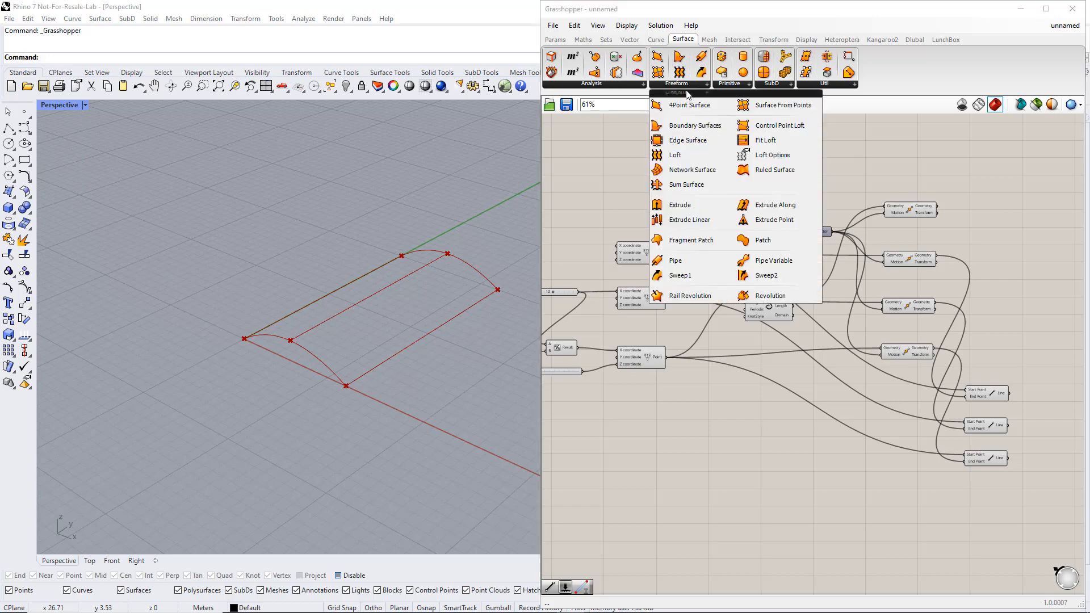
click(682, 157)
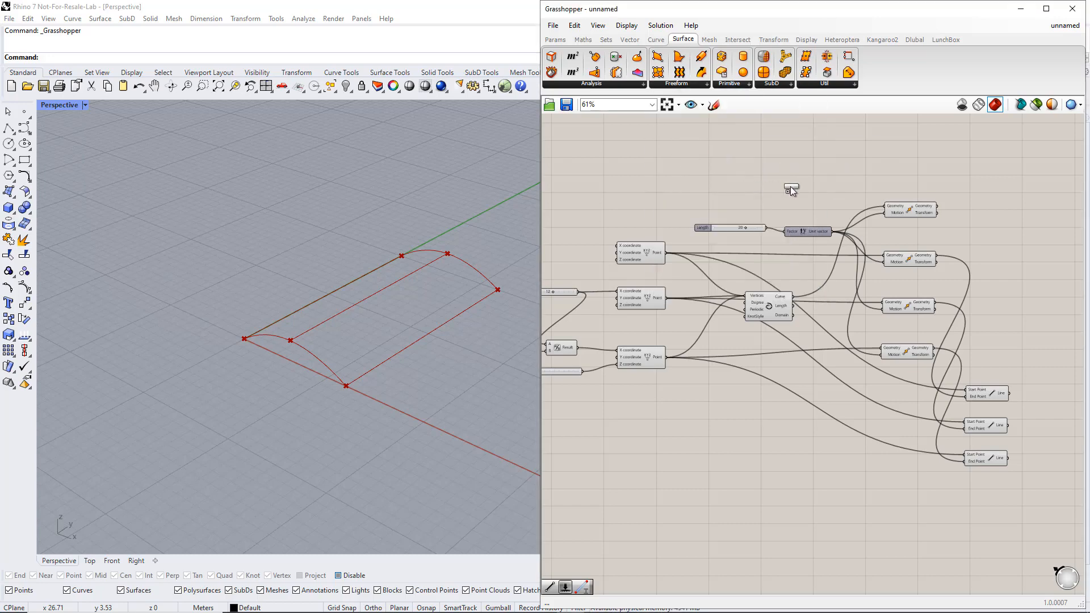
click(1014, 180)
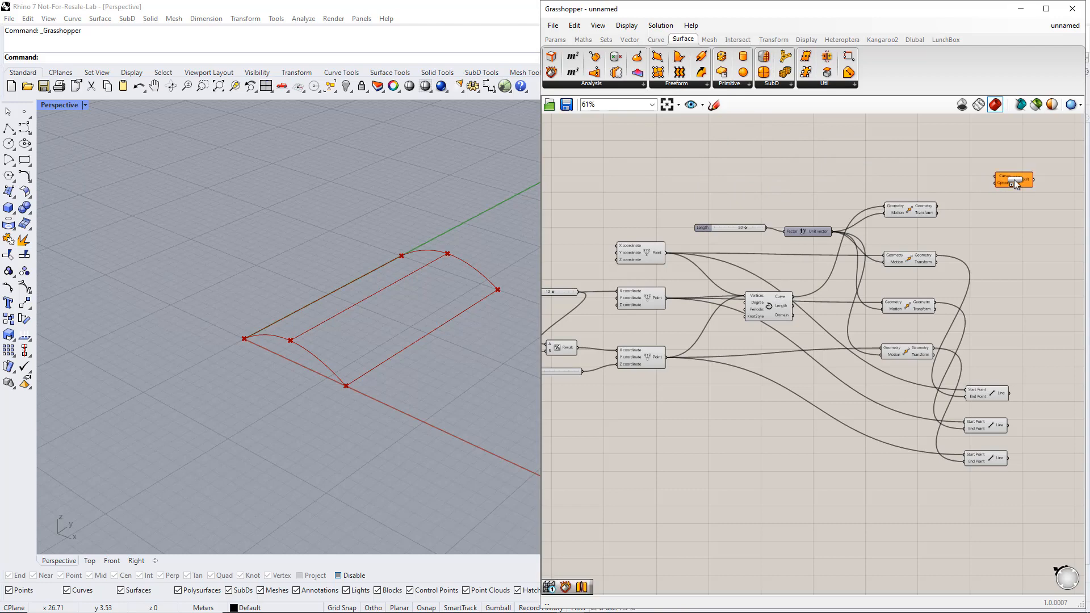
- Connect the interpolated curve and its moved copy to Loft's Curves input, and set the Length slider to 11
click(767, 308)
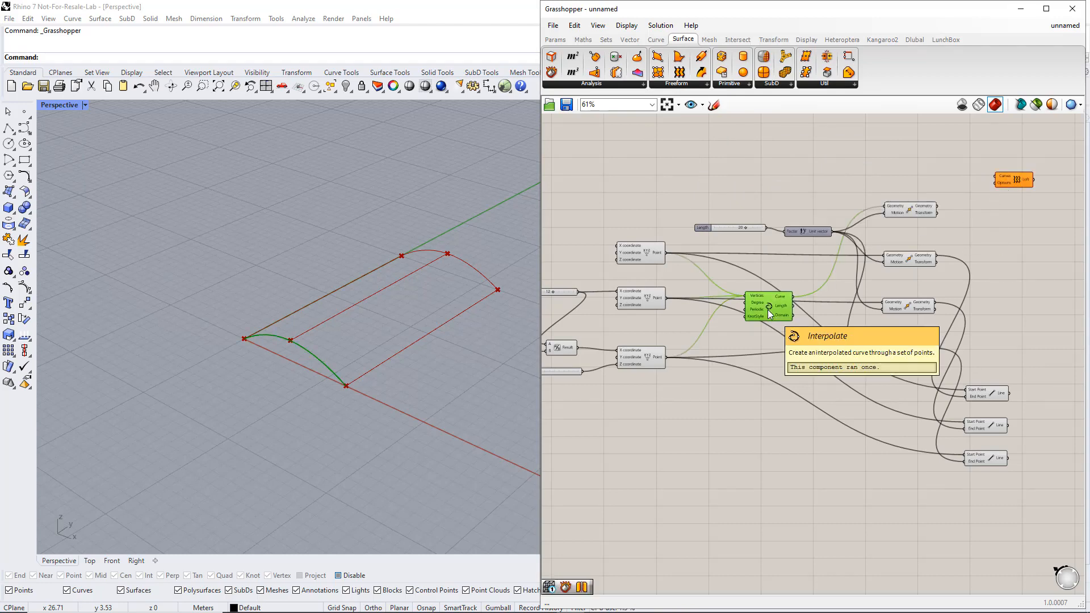
drag(792, 296, 996, 177)
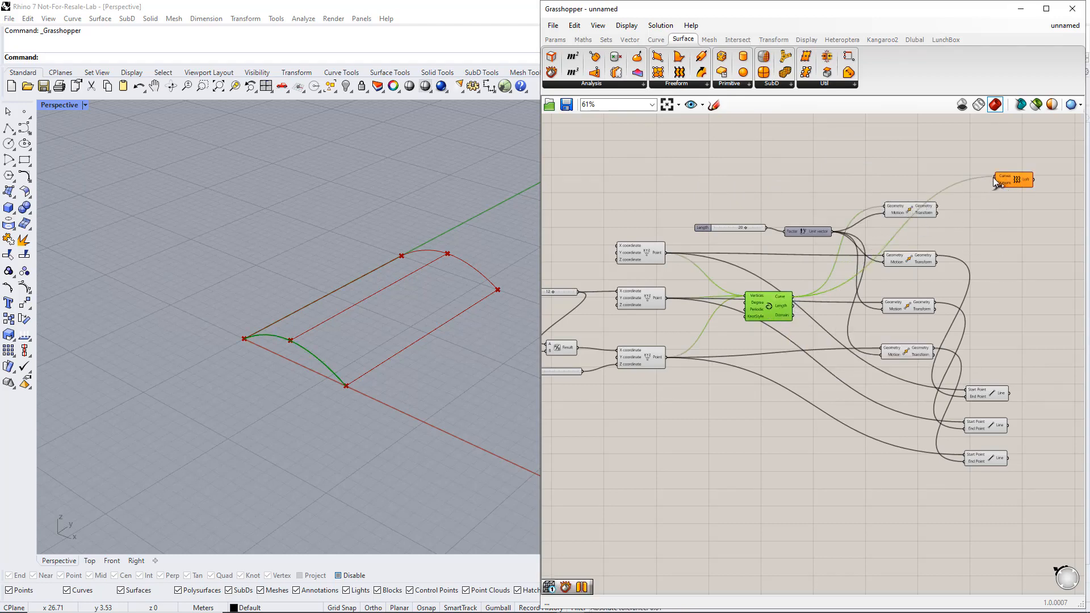
click(925, 213)
shift+drag(937, 210, 998, 181)
click(1013, 180)
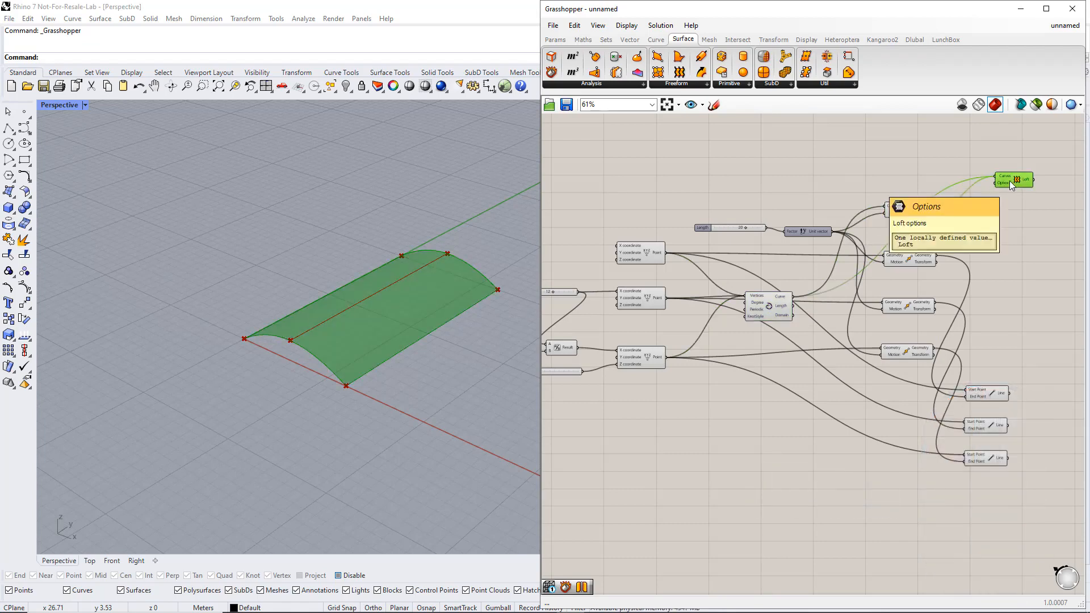
drag(744, 227, 730, 229)
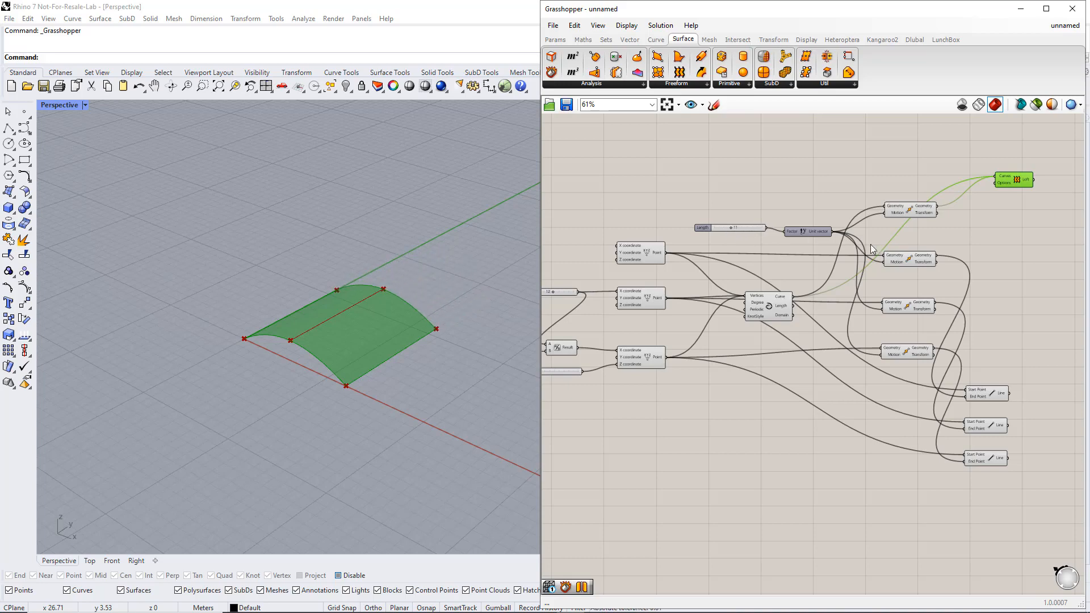
- Place a Mirror component beyond the Loft component
click(1005, 268)
drag(1050, 471, 905, 168)
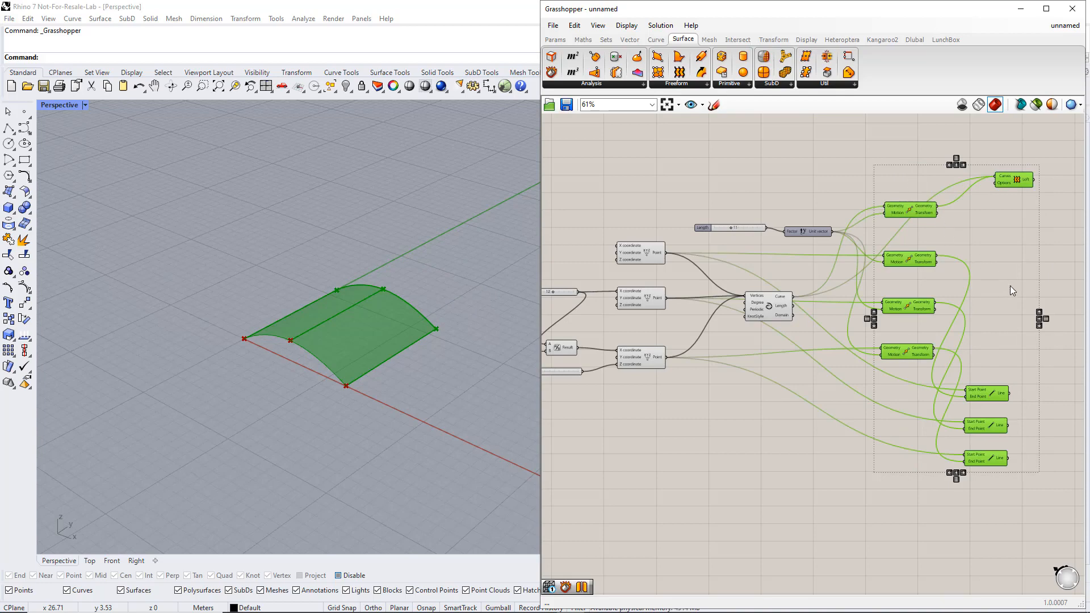
right_drag(1010, 285, 895, 309)
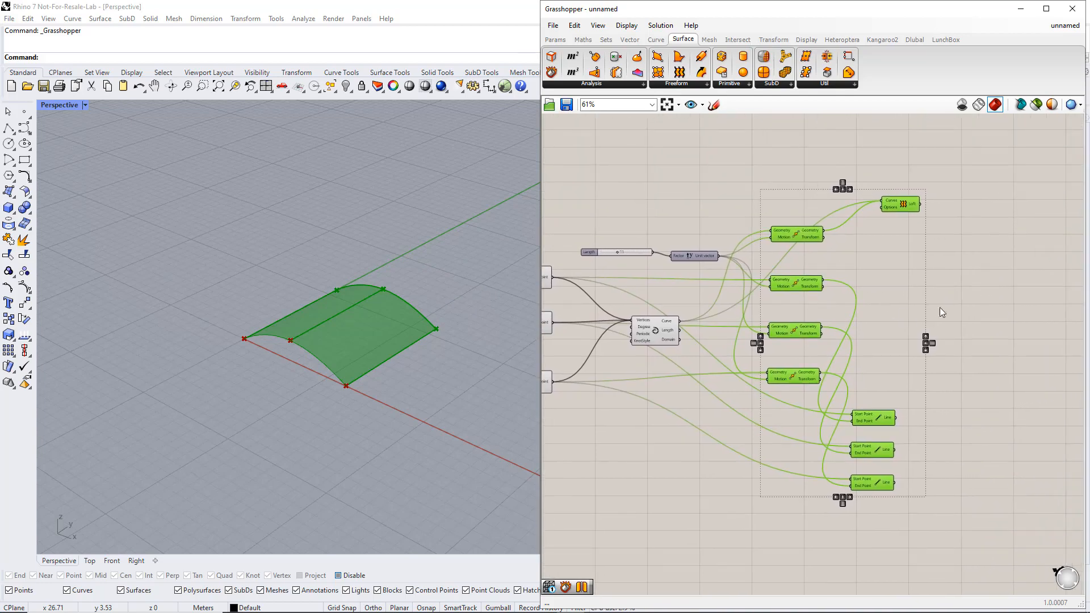
click(993, 311)
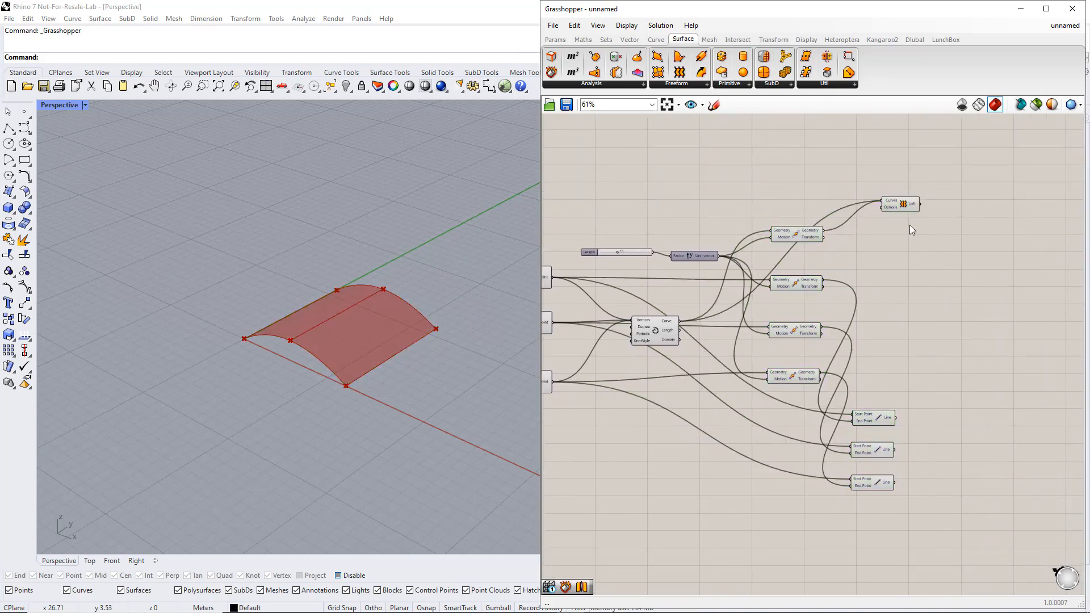
click(774, 39)
click(678, 84)
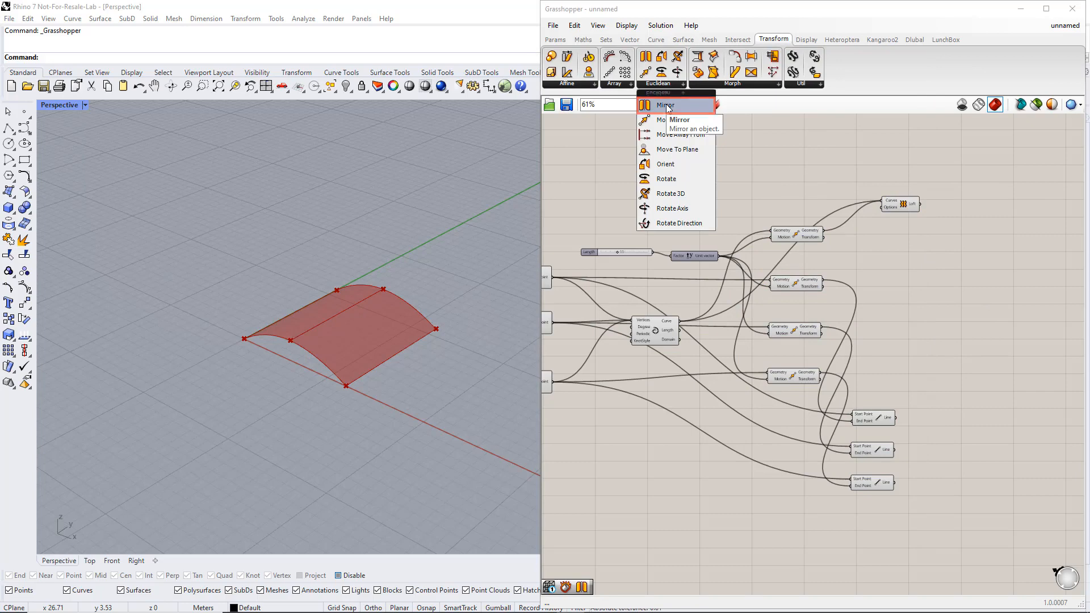
drag(668, 104, 1005, 204)
mouse_move(988, 208)
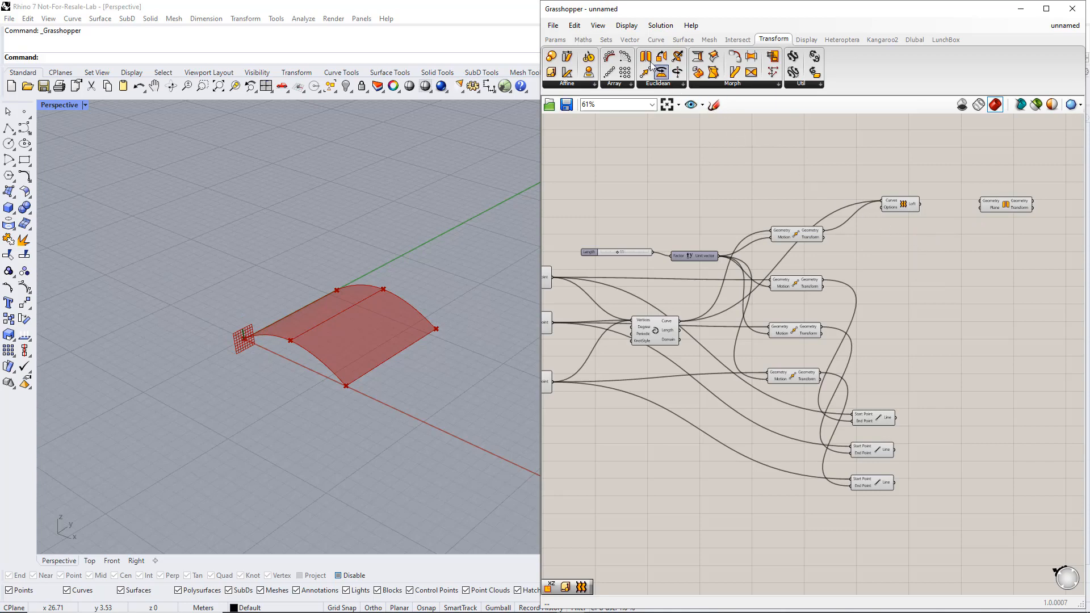
- Place an XZ Plane component below Loft and connect its output to Mirror's Plane input
click(629, 39)
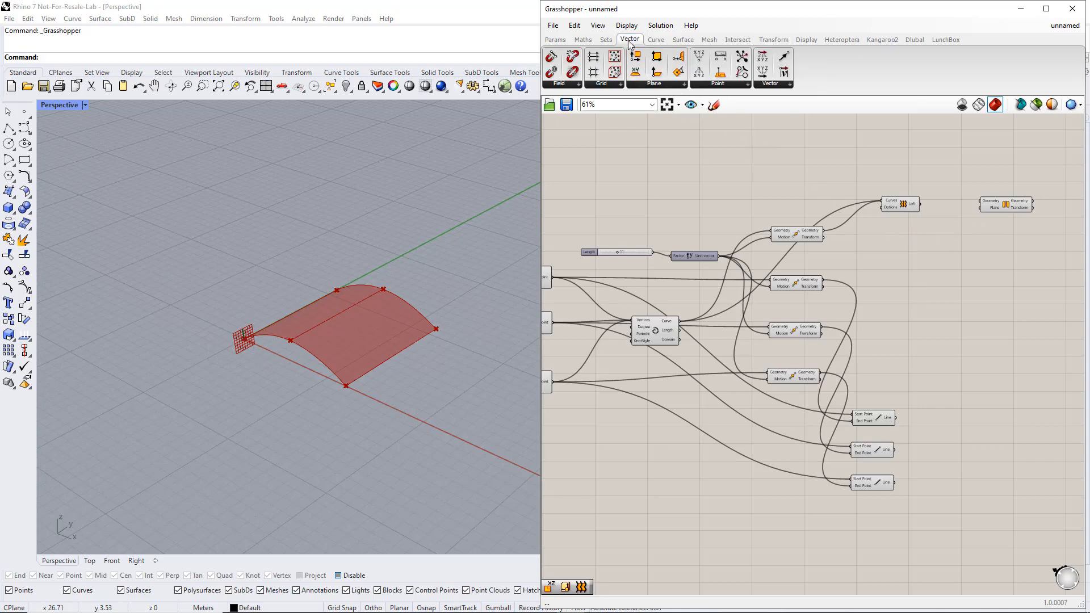
click(651, 84)
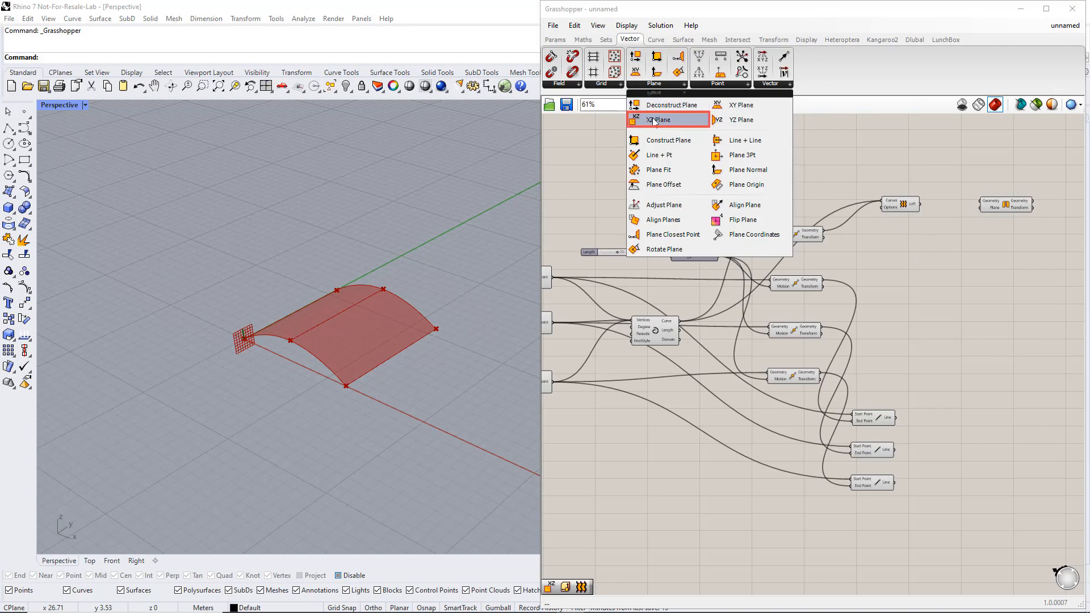
drag(654, 121, 758, 207)
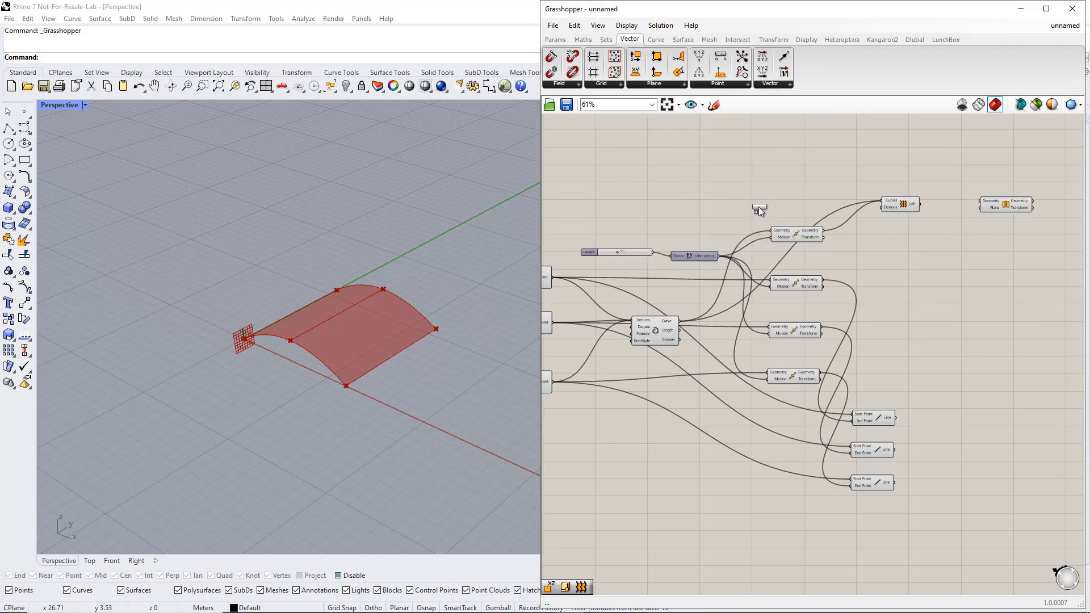
drag(918, 236, 981, 208)
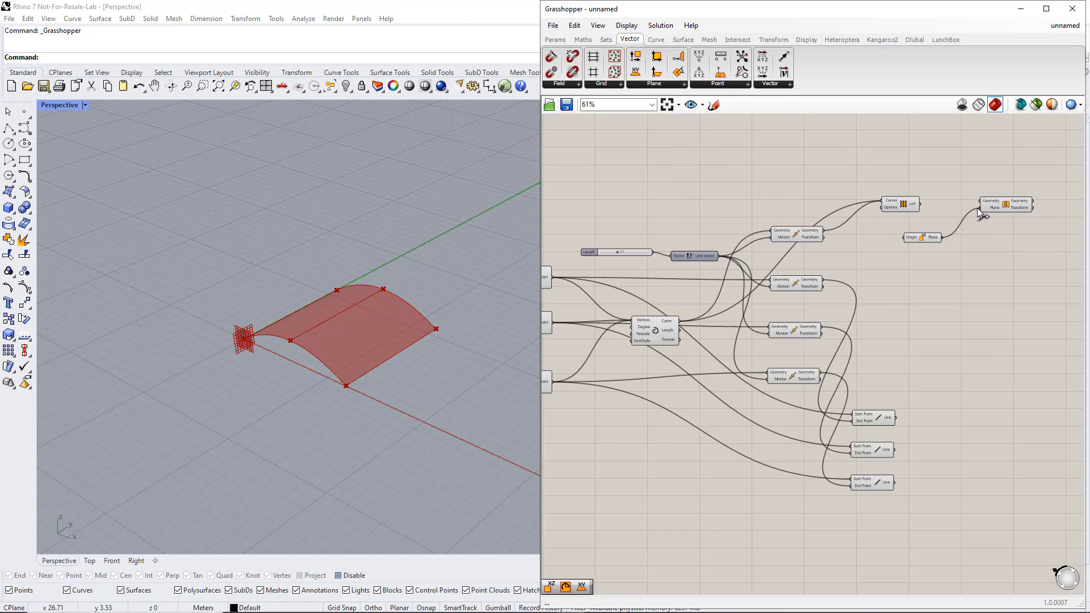
- Connect the Loft output to Mirror's Geometry input and select Mirror to check the mirrored surface
click(932, 237)
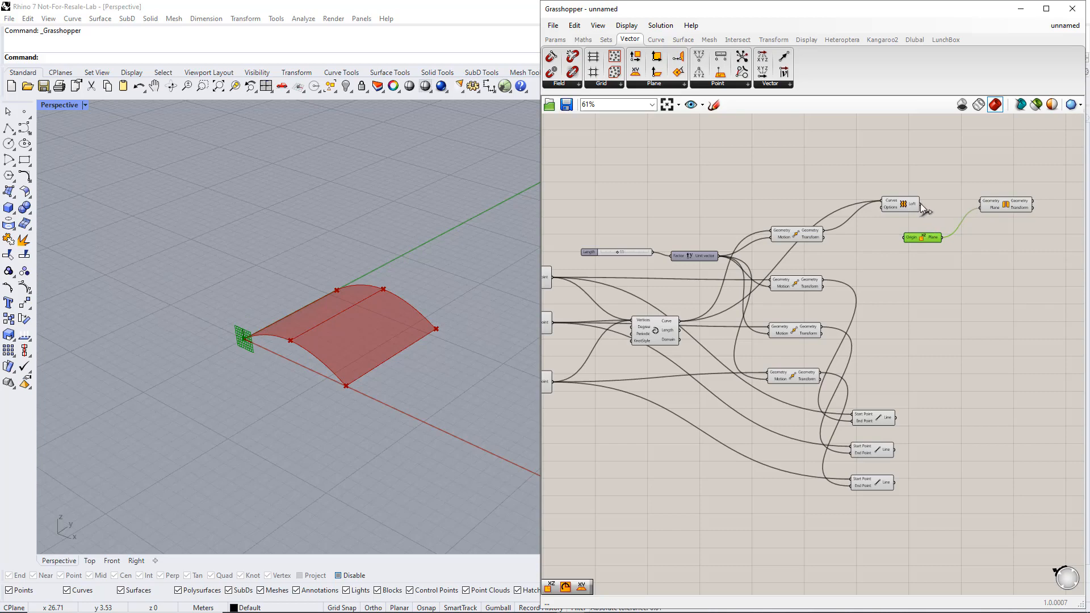
drag(920, 204, 980, 202)
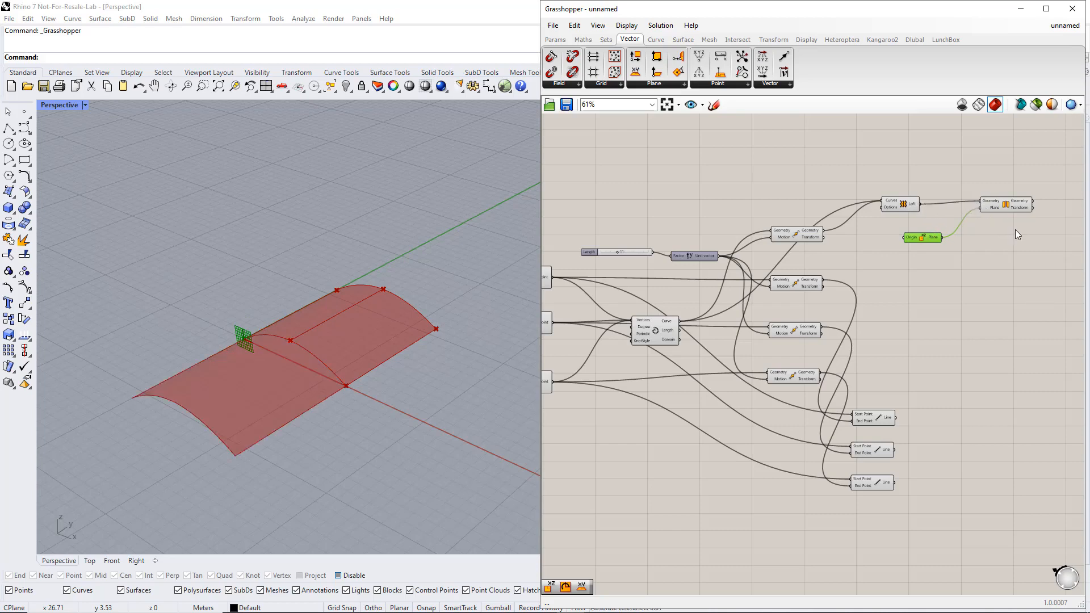
click(1005, 208)
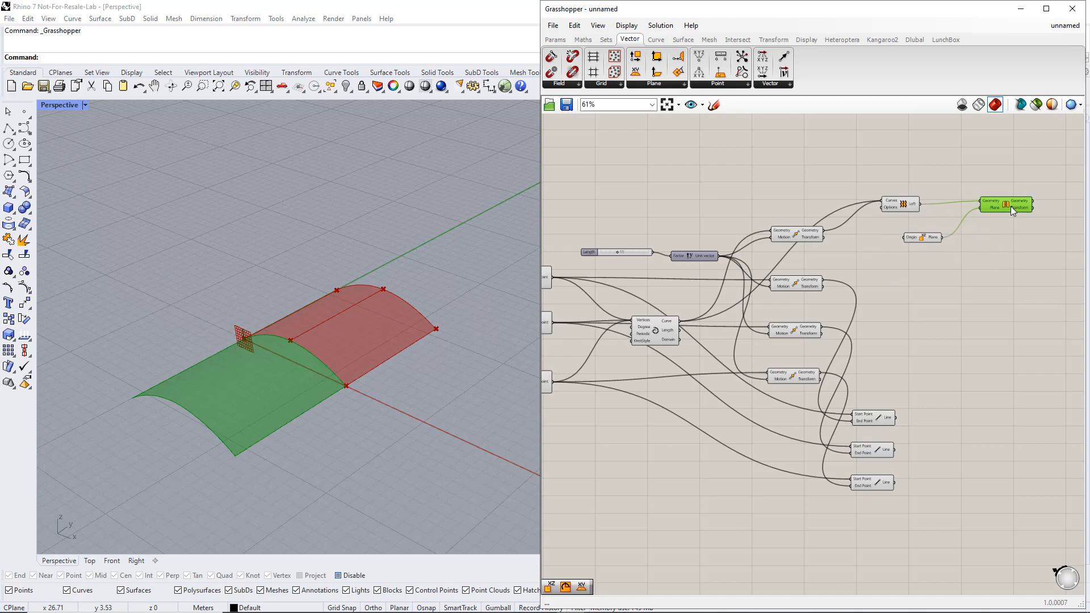
- Duplicate the Mirror component seven times in a column below it, and connect the moved curve to the second Mirror's Geometry input
alt+drag(1010, 206, 1013, 482)
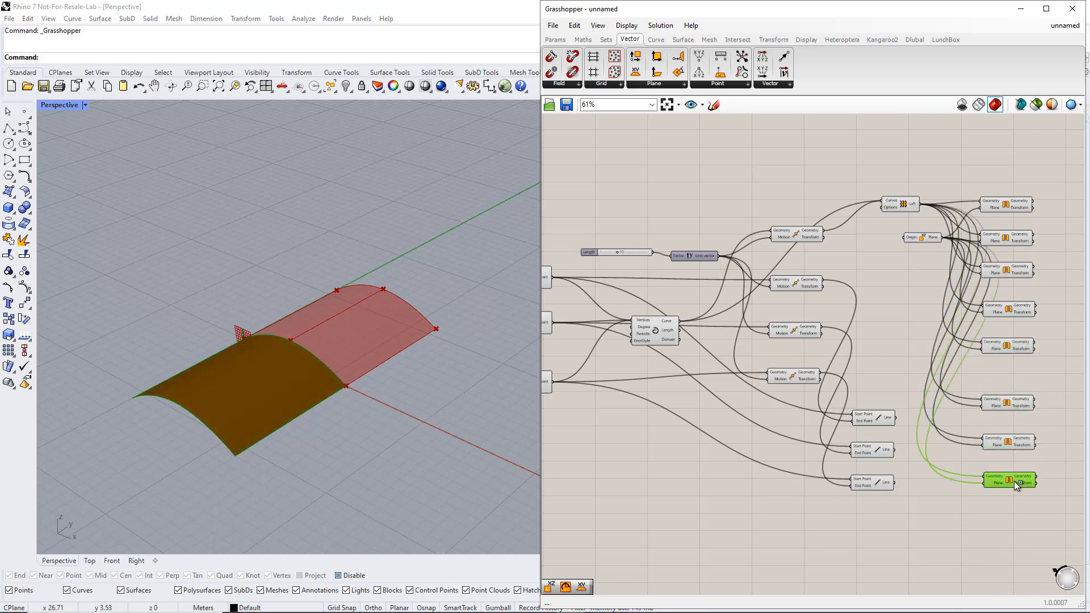
click(810, 237)
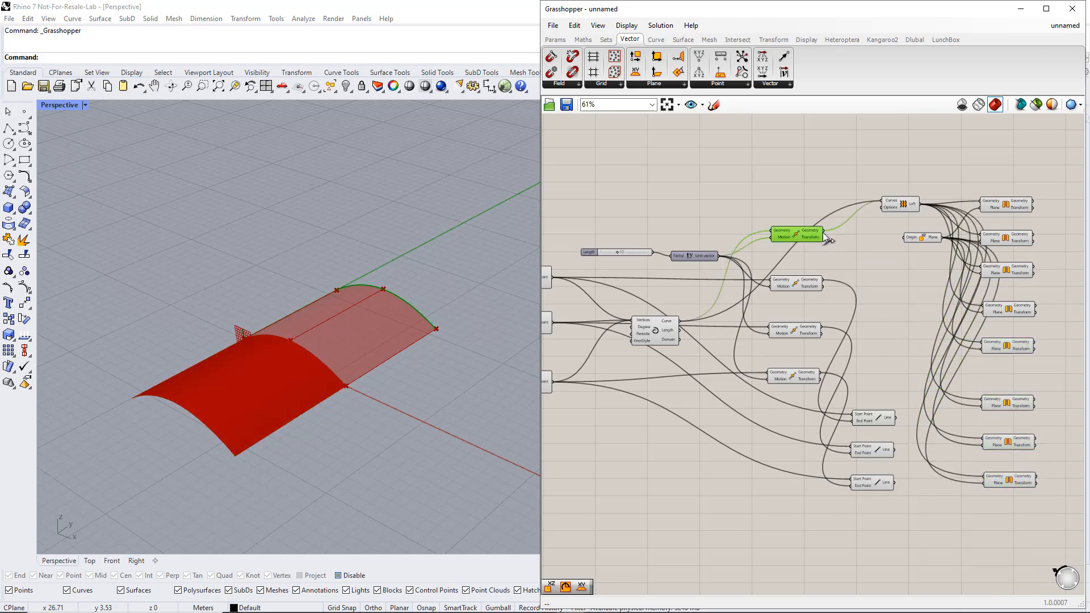
drag(822, 233, 981, 235)
click(1009, 240)
- Connect the three moved points to the Geometry inputs of the third, fourth and fifth Mirror components, in order
click(819, 285)
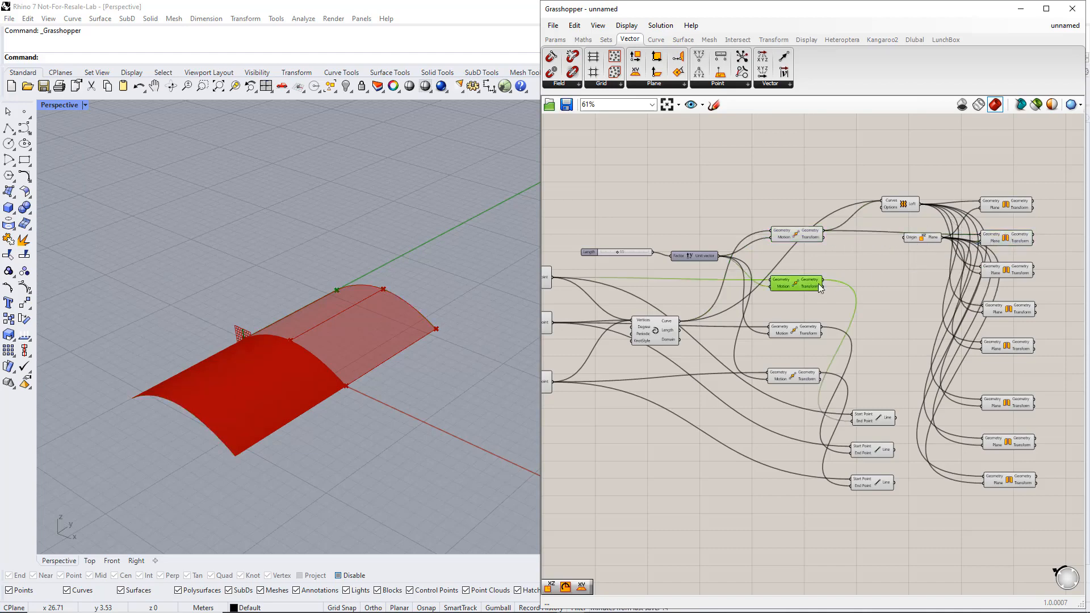
drag(857, 277, 983, 267)
click(999, 273)
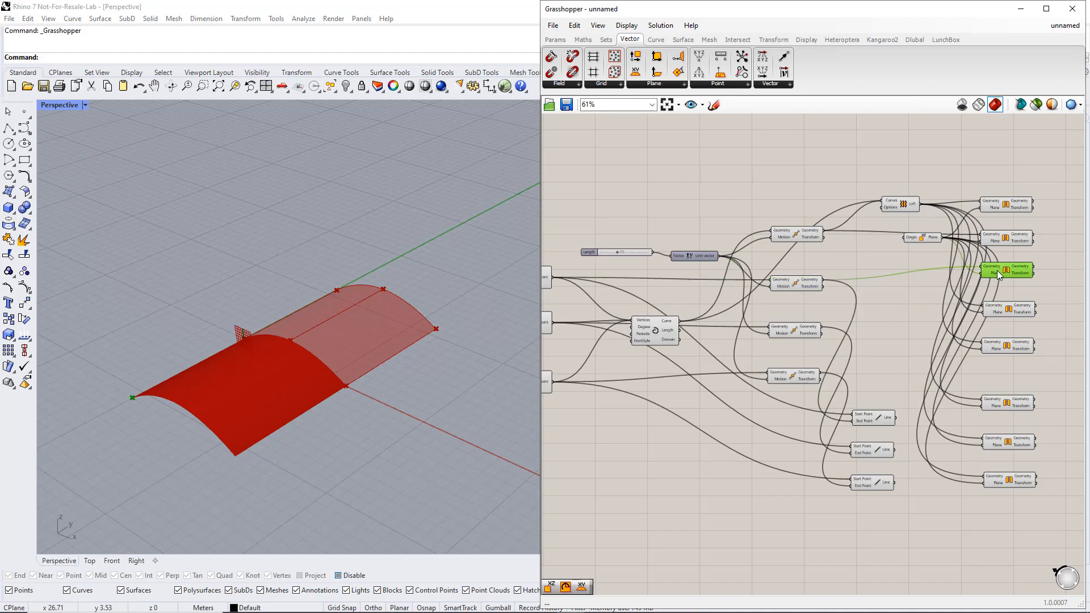
click(806, 329)
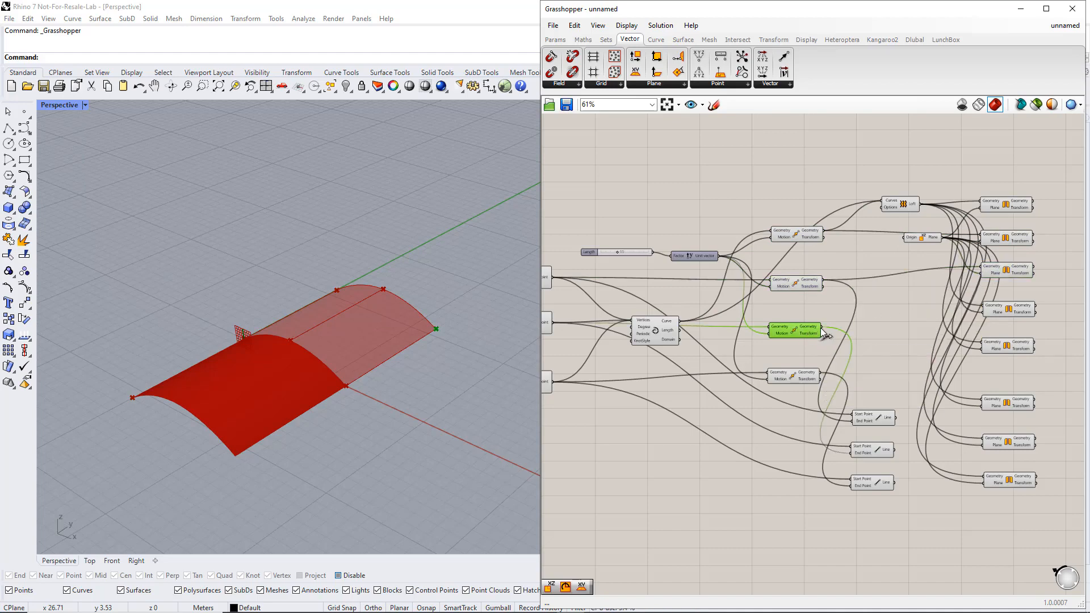
drag(821, 327, 976, 304)
click(794, 375)
drag(821, 372, 982, 343)
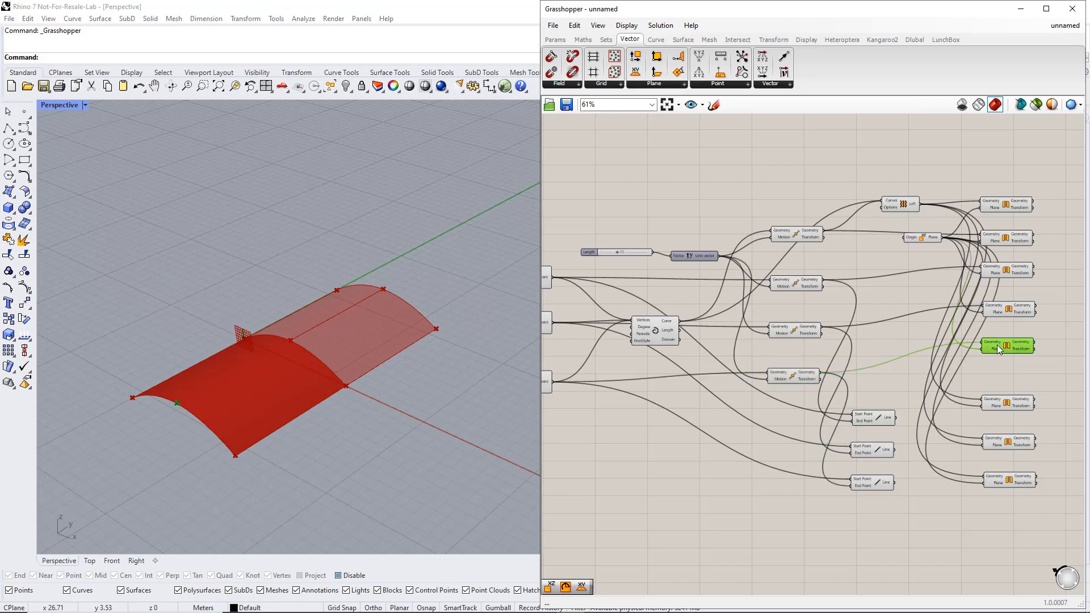
- Connect the three Line components to the Geometry inputs of the last three Mirrors, and select the Mirrors to check them
click(887, 414)
drag(895, 418, 982, 401)
click(1000, 402)
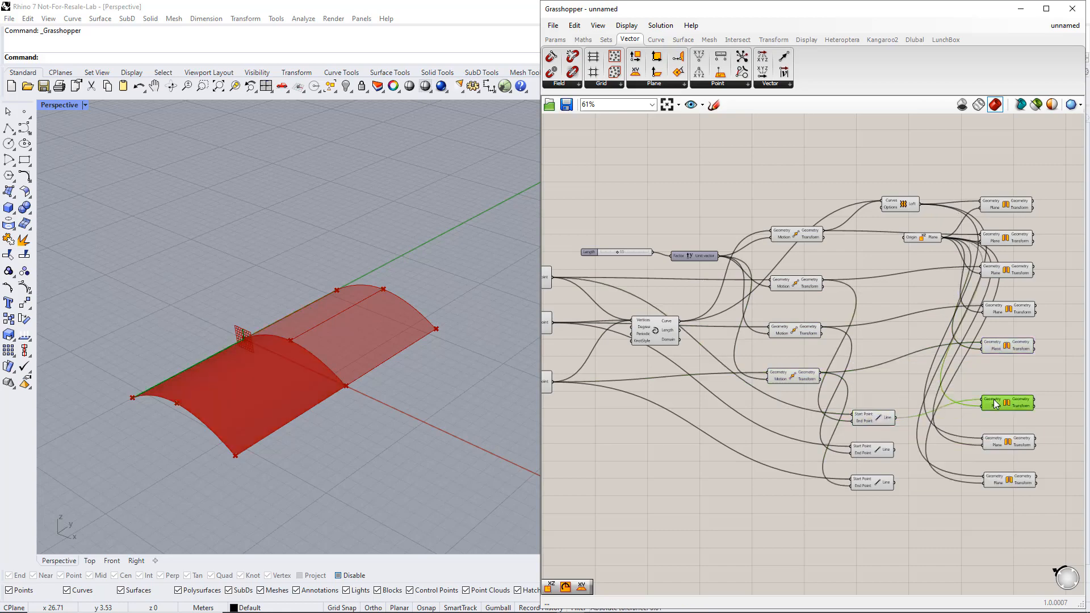
click(880, 448)
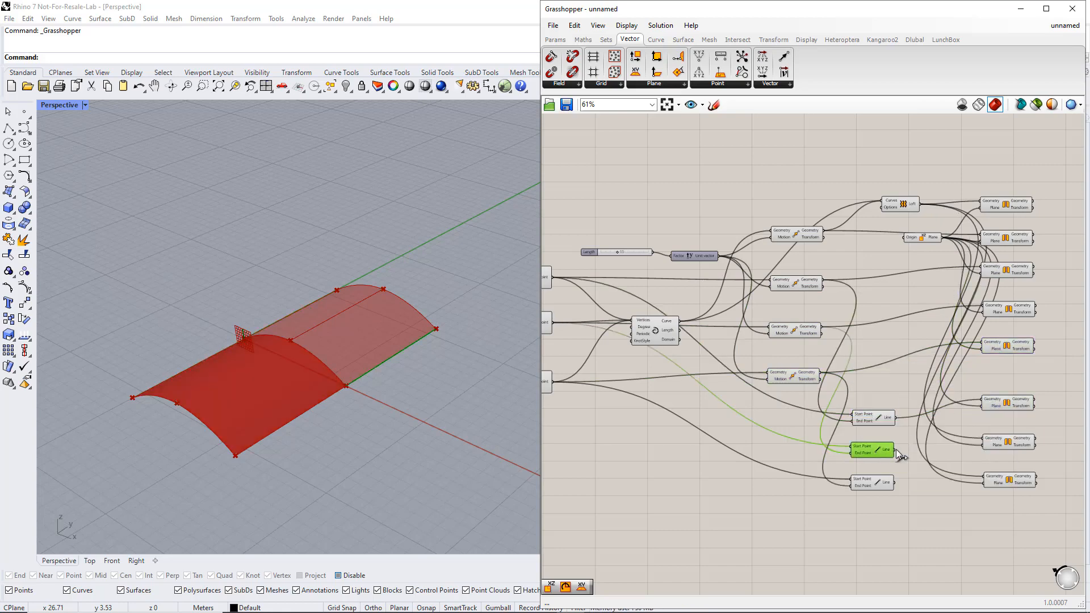
drag(895, 449, 983, 440)
click(998, 445)
click(880, 483)
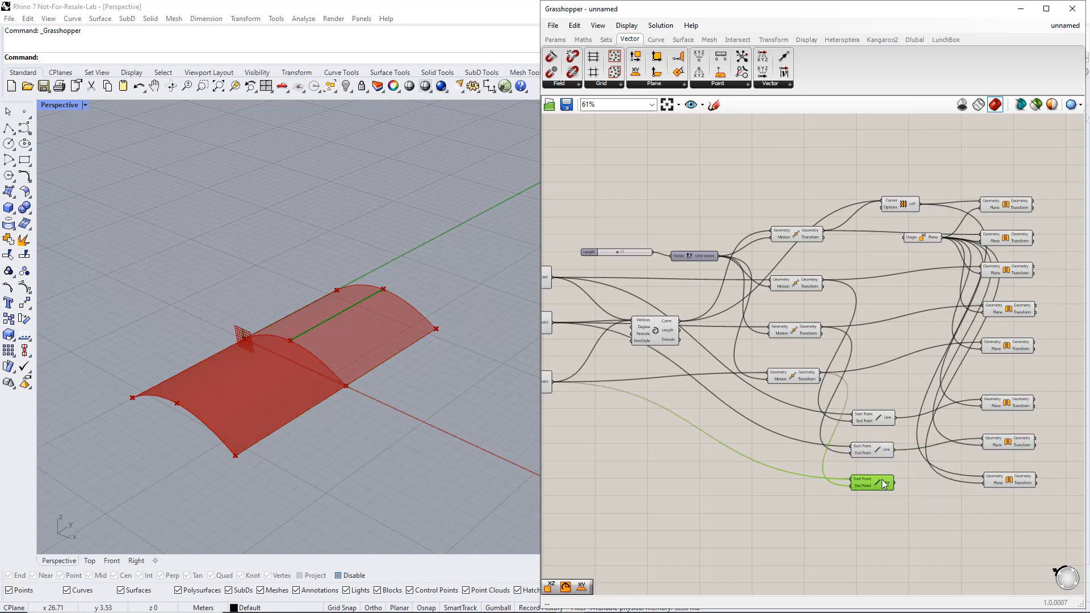
drag(895, 483, 983, 481)
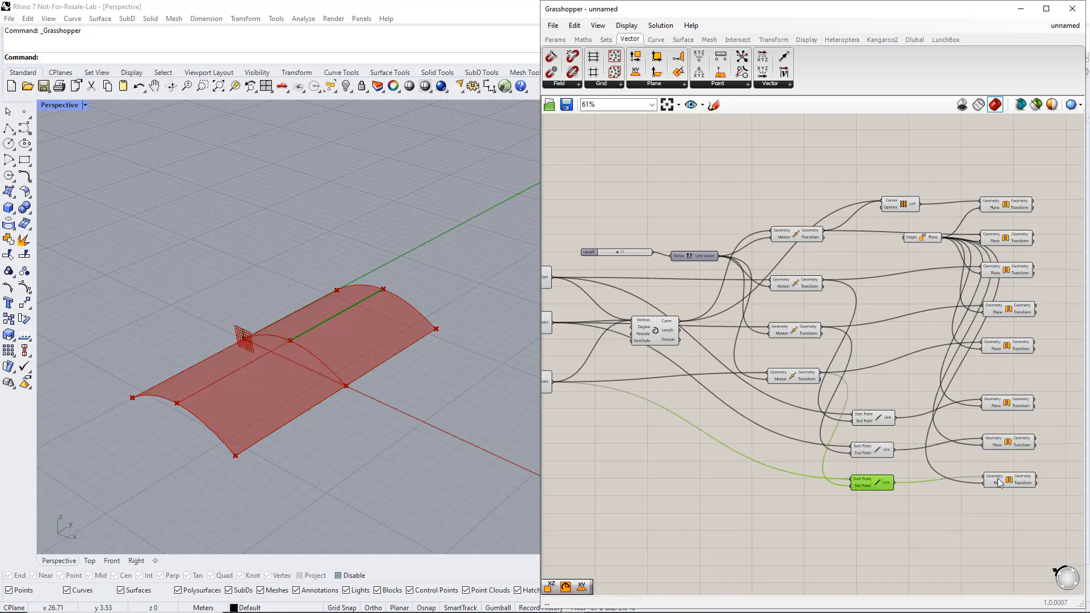
click(1000, 481)
drag(1047, 508, 992, 182)
- Turn off the preview of the XZ Plane component
click(918, 239)
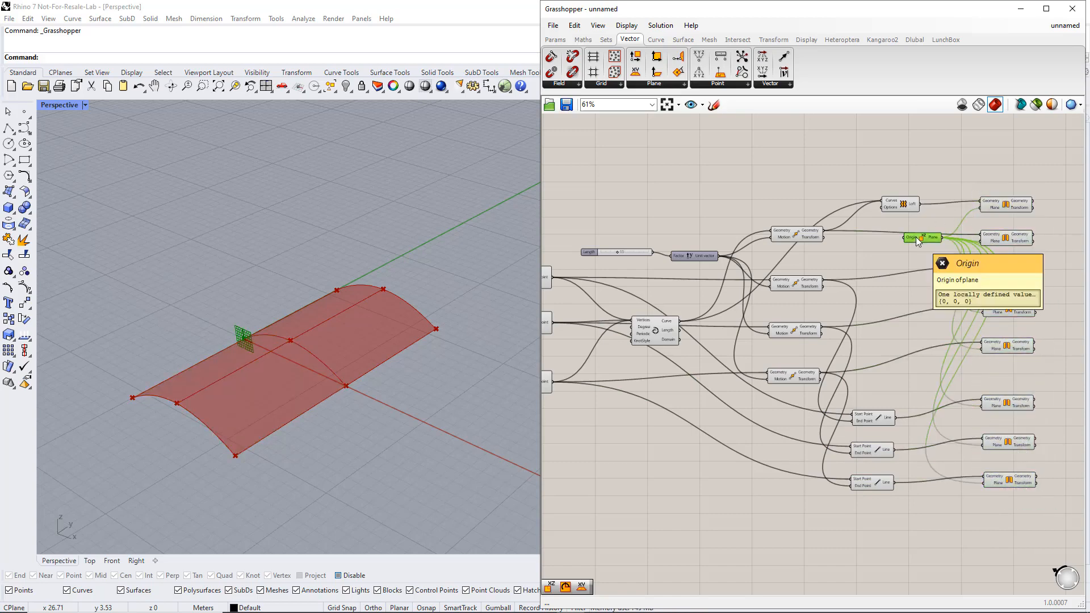
middle_click(918, 240)
scroll(913, 241, up, 2)
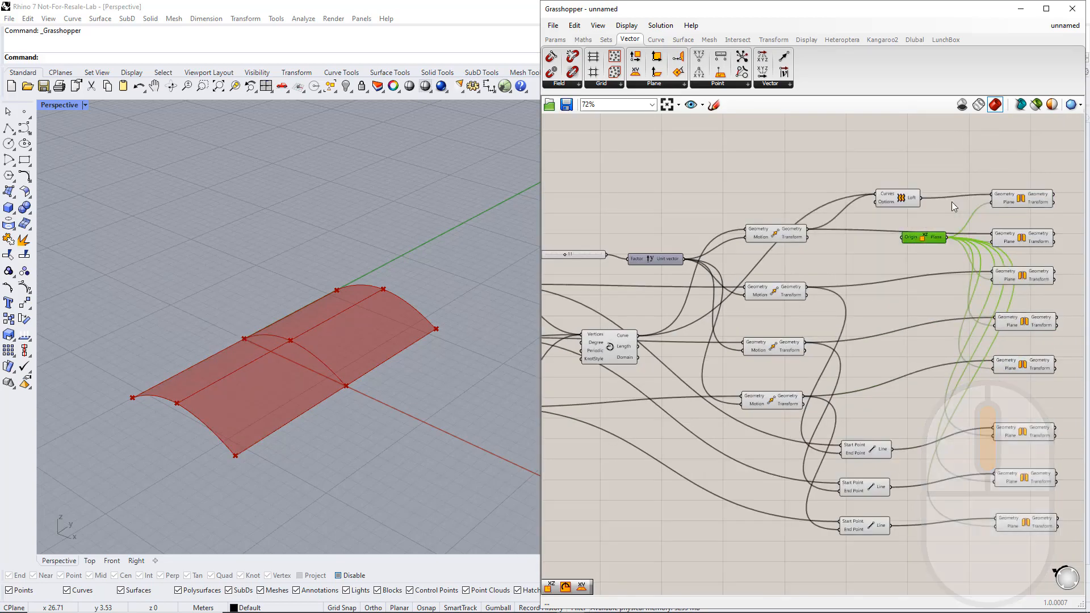
click(942, 301)
right_drag(924, 354, 836, 342)
scroll(843, 344, down, 2)
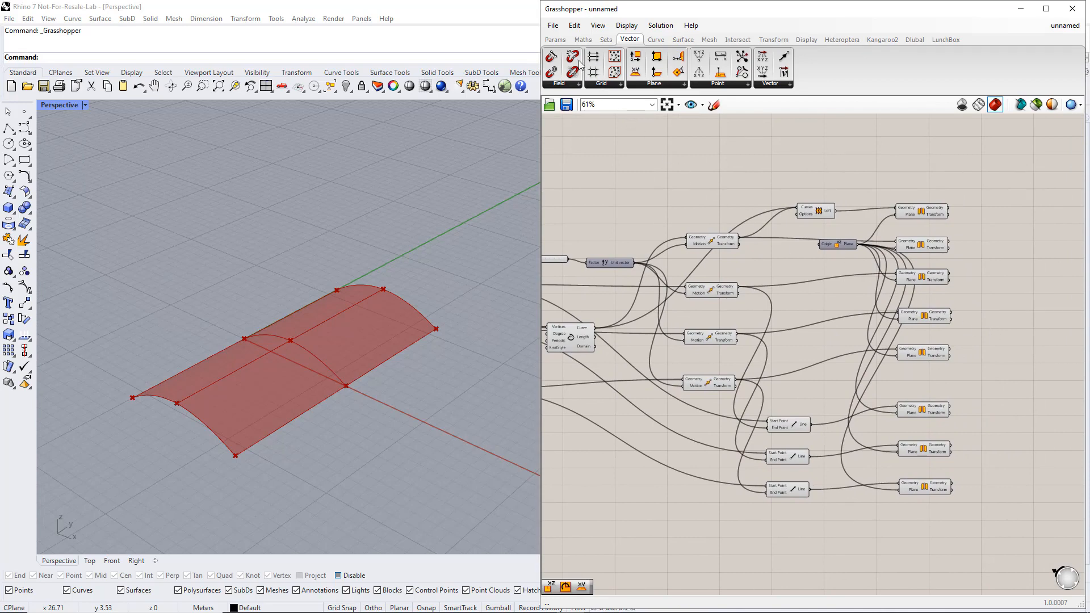
- Place a Curve parameter beyond the Mirrors and connect the interpolated curve, its moved copy and the mirrored curve to it
click(555, 39)
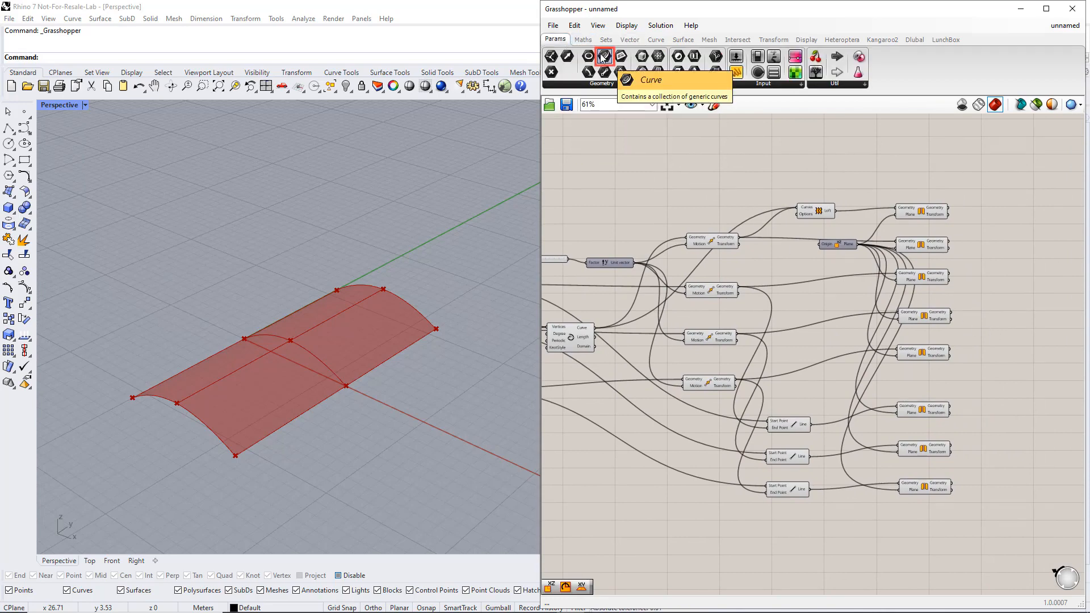
drag(603, 57, 1034, 245)
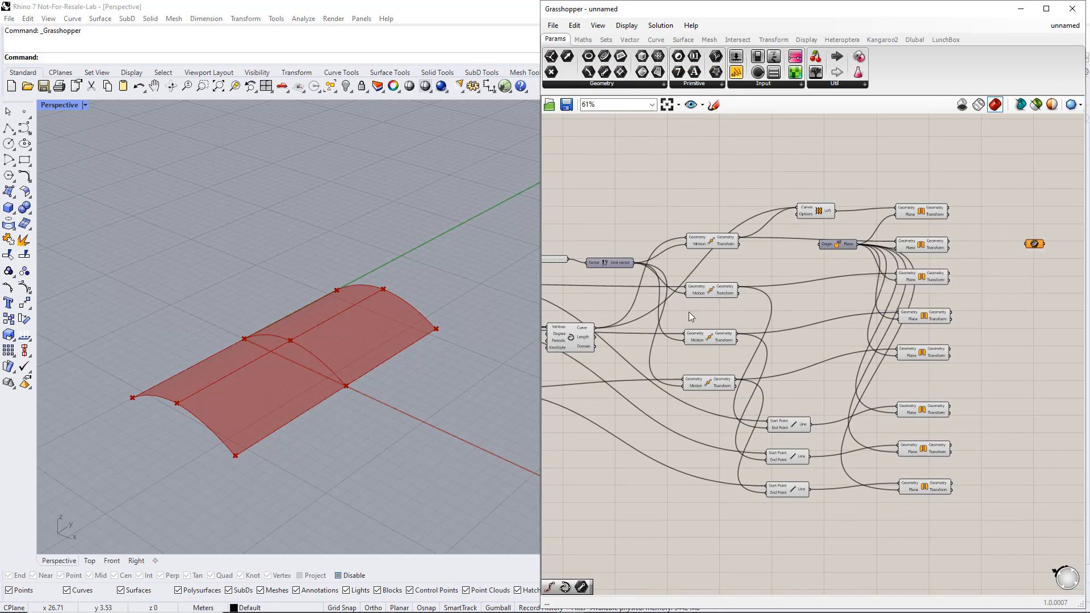
click(584, 332)
drag(639, 319, 1026, 244)
click(728, 244)
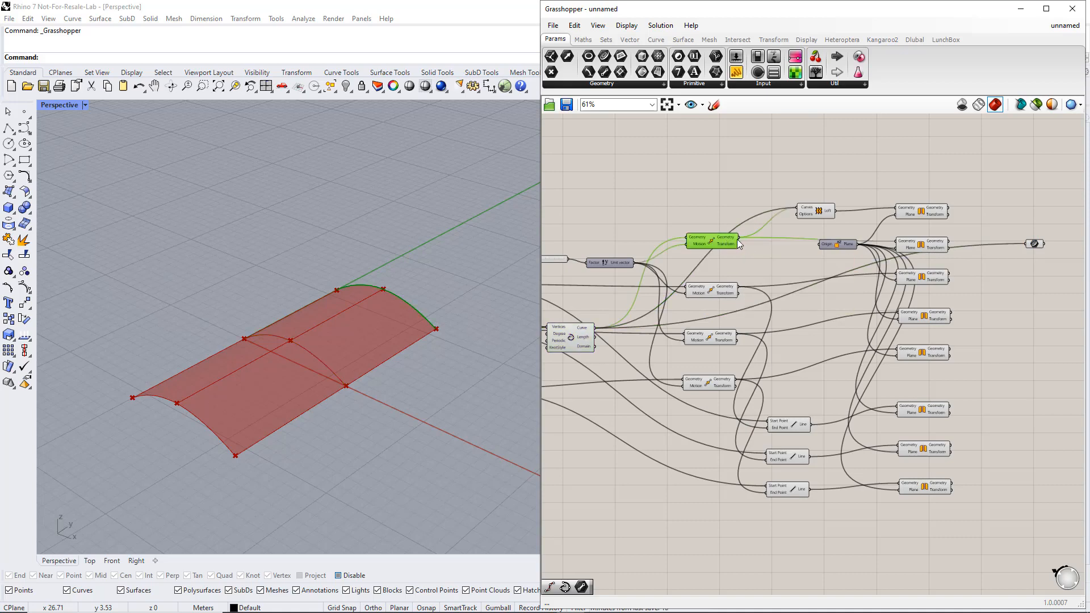
shift+drag(737, 238, 1027, 244)
shift+click(933, 247)
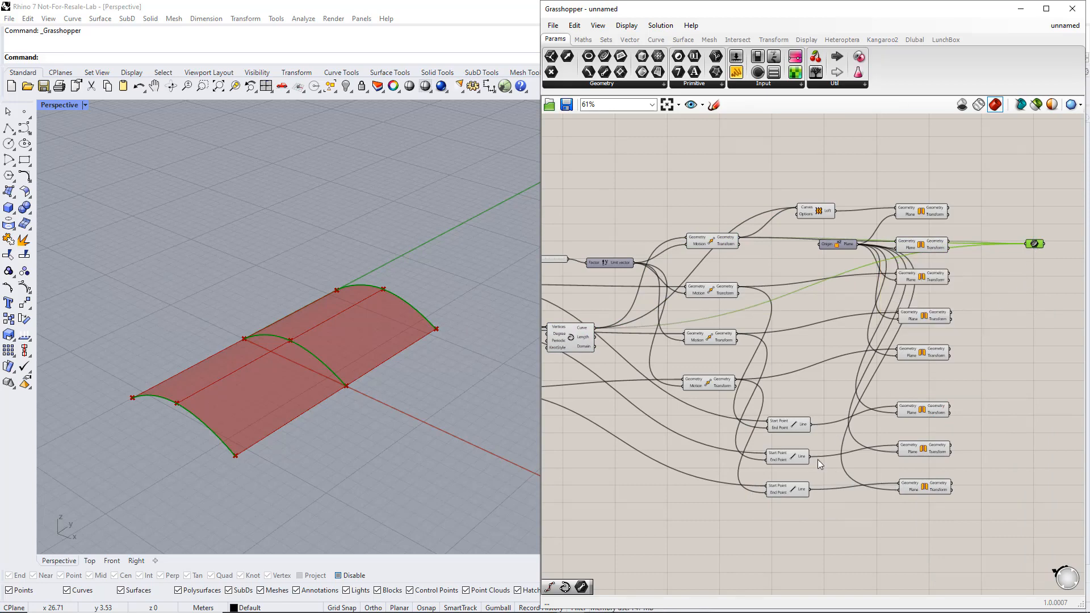
- Add the third (ridge) Line and its mirrored copy to the Curve parameter, and shift the parameter slightly upward
click(803, 488)
shift+drag(809, 489, 1021, 250)
click(931, 487)
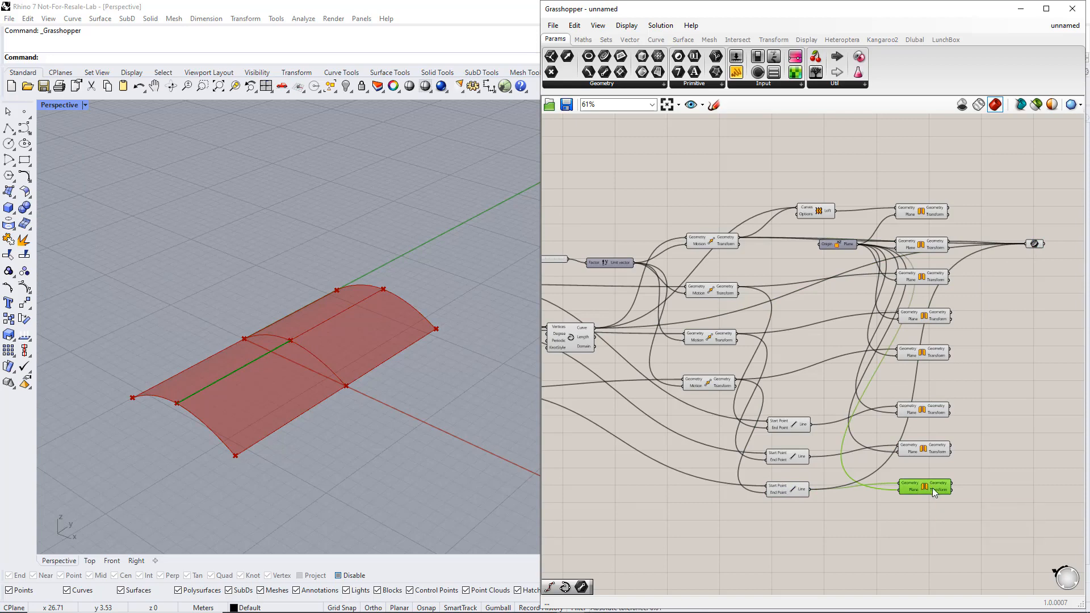
shift+drag(994, 376, 1020, 226)
click(1025, 237)
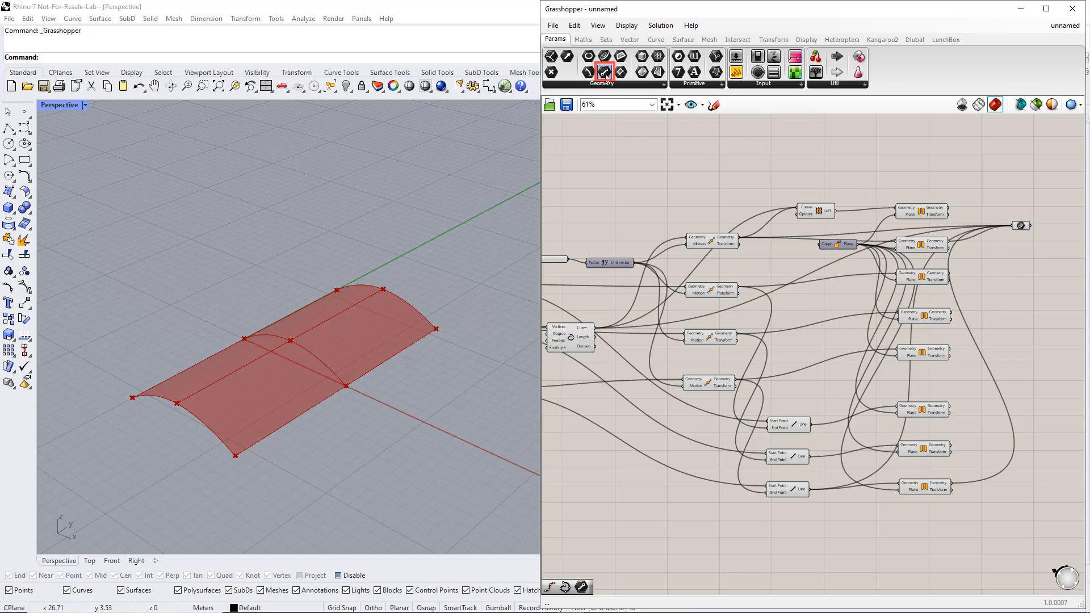
- Place a Line parameter below the Curve parameter and connect the two edge Lines and their mirrored copies to it
drag(606, 74, 1017, 287)
drag(969, 461, 764, 399)
drag(811, 424, 1010, 288)
drag(949, 407, 1003, 297)
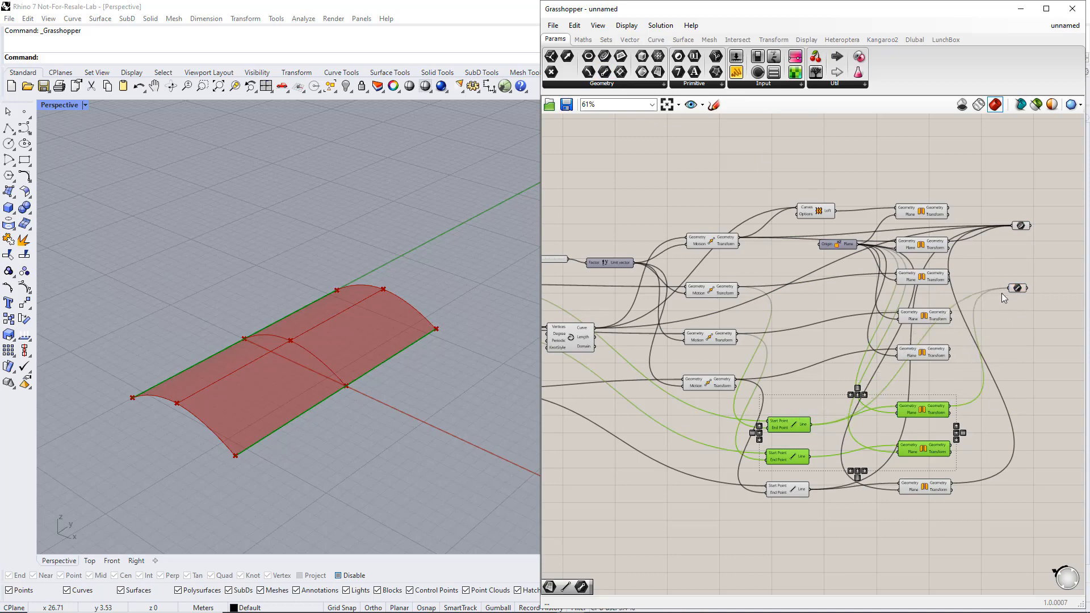
drag(812, 456, 1004, 280)
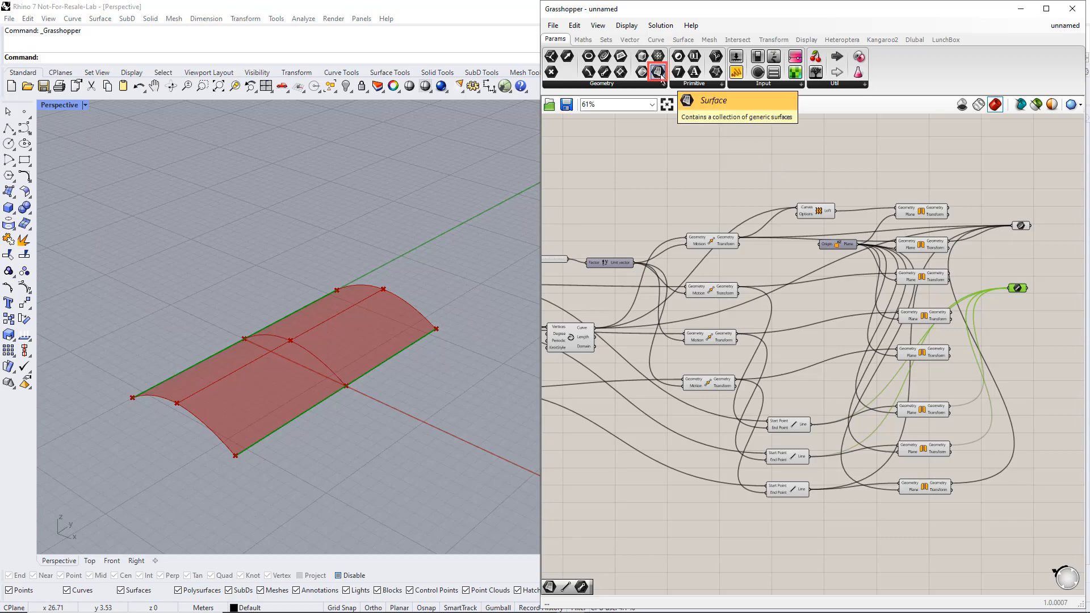
- Place a Surface parameter below the Line parameter and connect the Loft and its mirrored copy to it
drag(658, 72, 883, 224)
drag(1023, 349, 1013, 350)
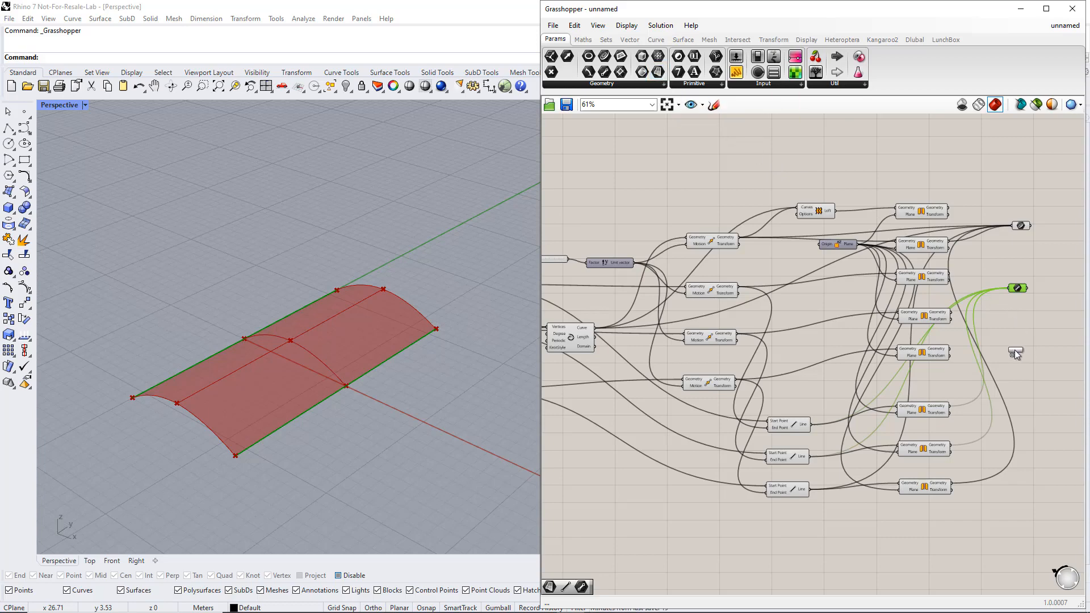
click(822, 213)
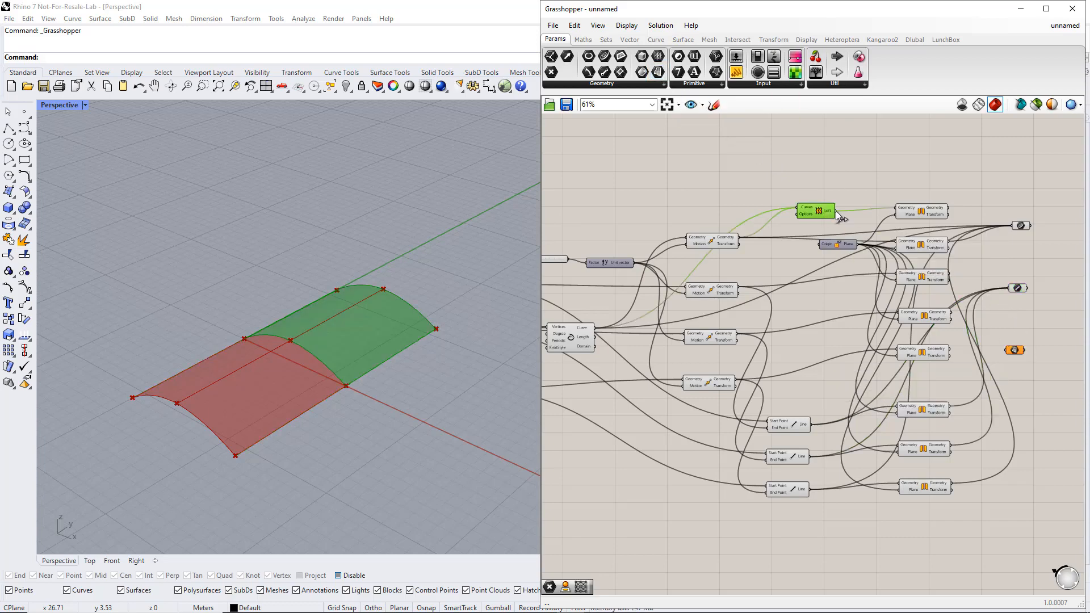
drag(836, 211, 1005, 350)
click(942, 213)
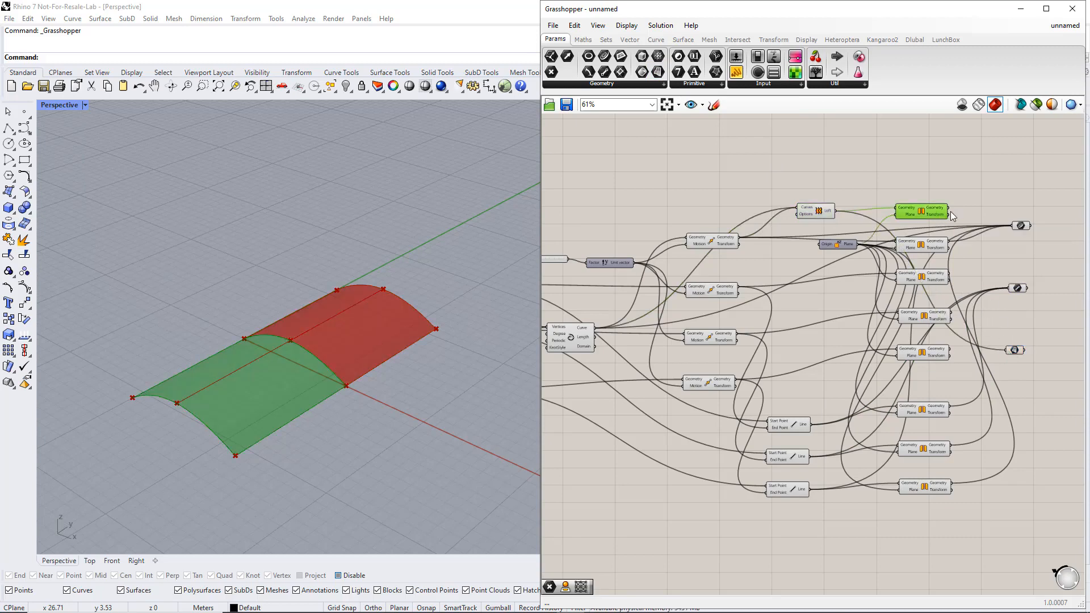
drag(950, 211, 1010, 350)
click(1014, 349)
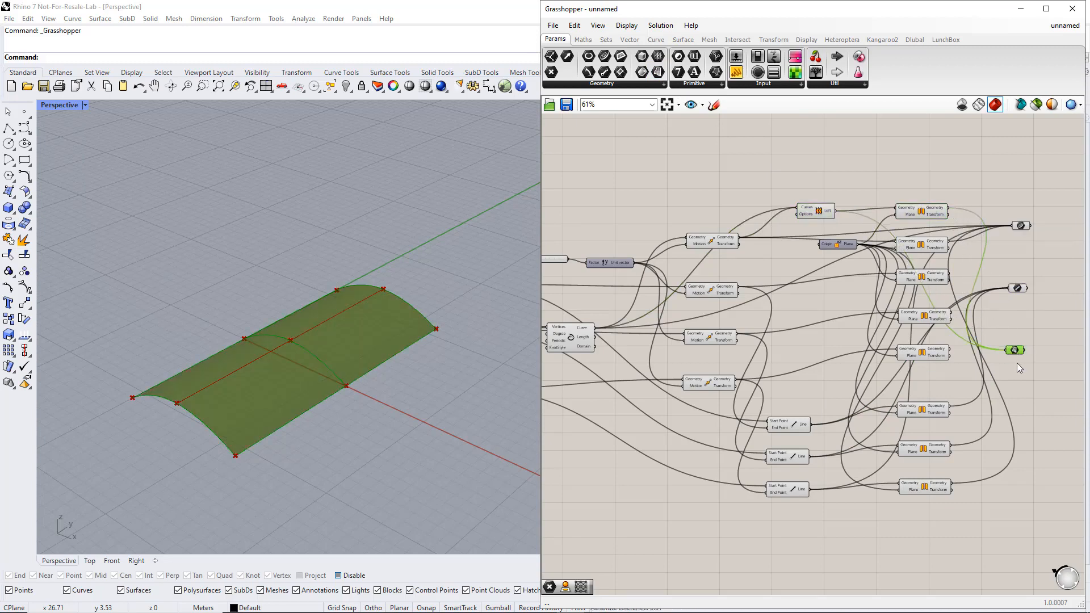
click(1011, 360)
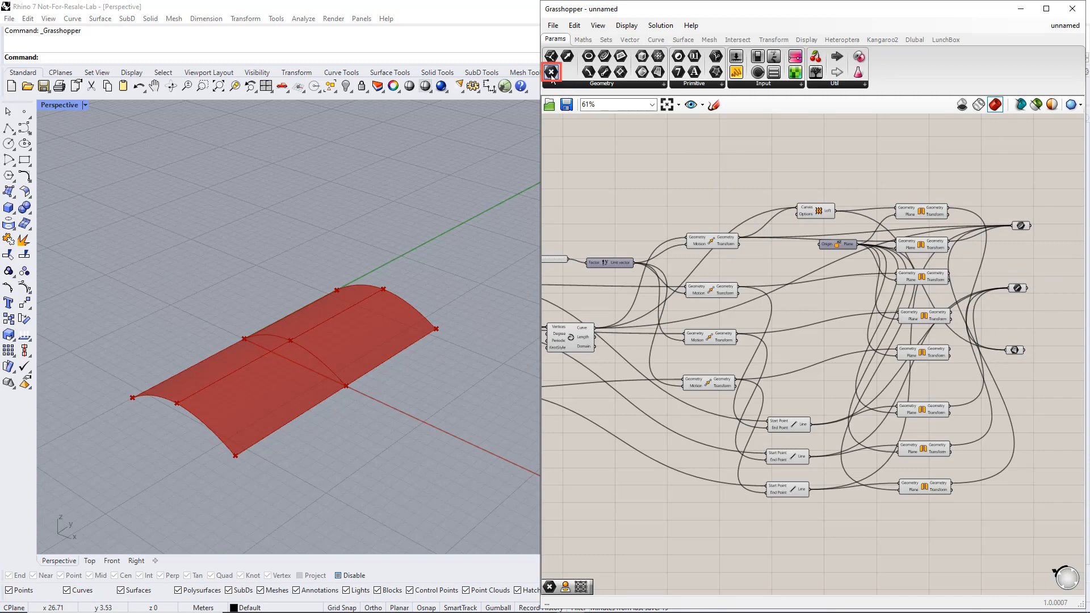
- Place a Point parameter below the Surface parameter and connect the two base corner points and their moved copies to it
drag(551, 72, 1025, 426)
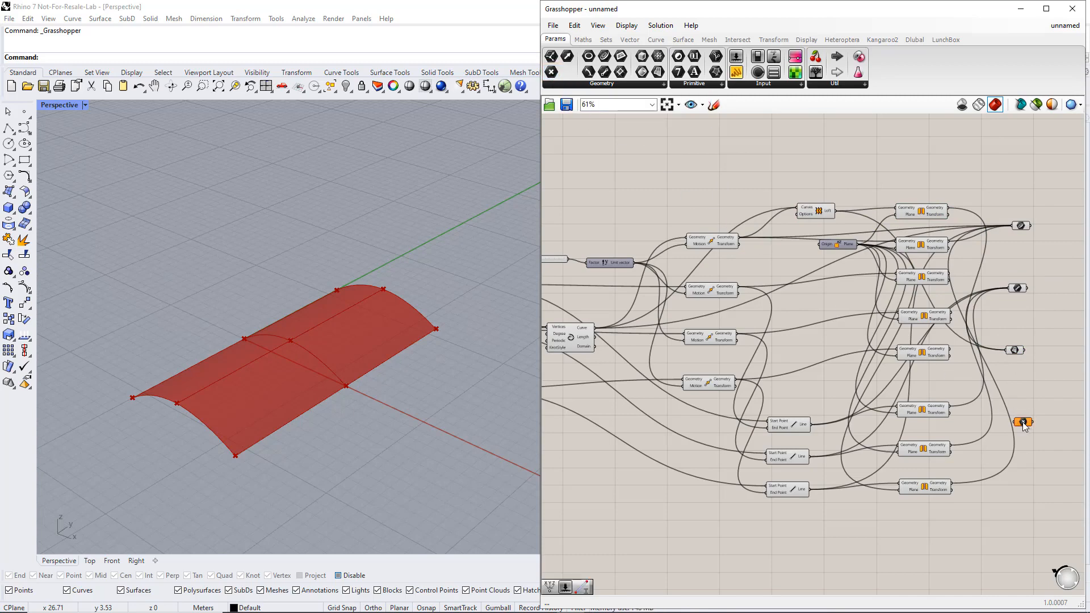
scroll(1022, 424, down, 1)
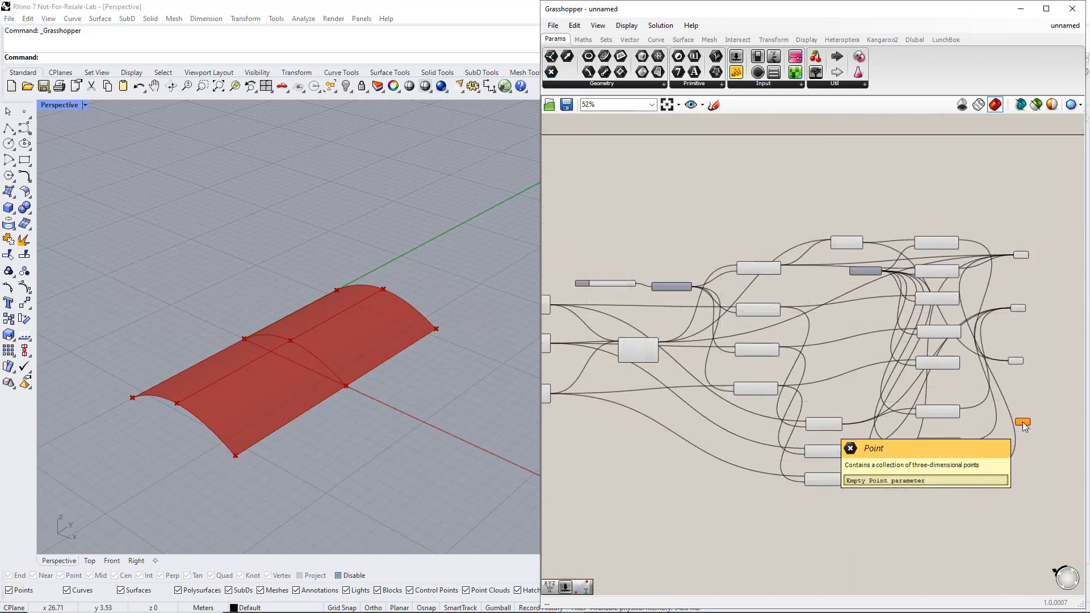
click(547, 308)
drag(547, 309, 1016, 422)
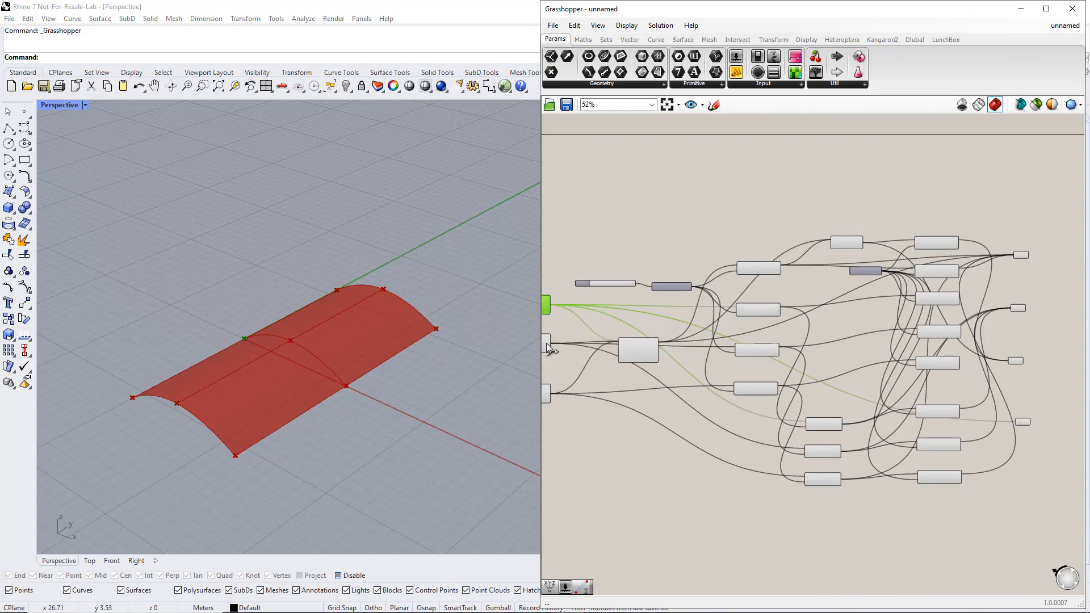
drag(549, 344, 1016, 422)
click(773, 311)
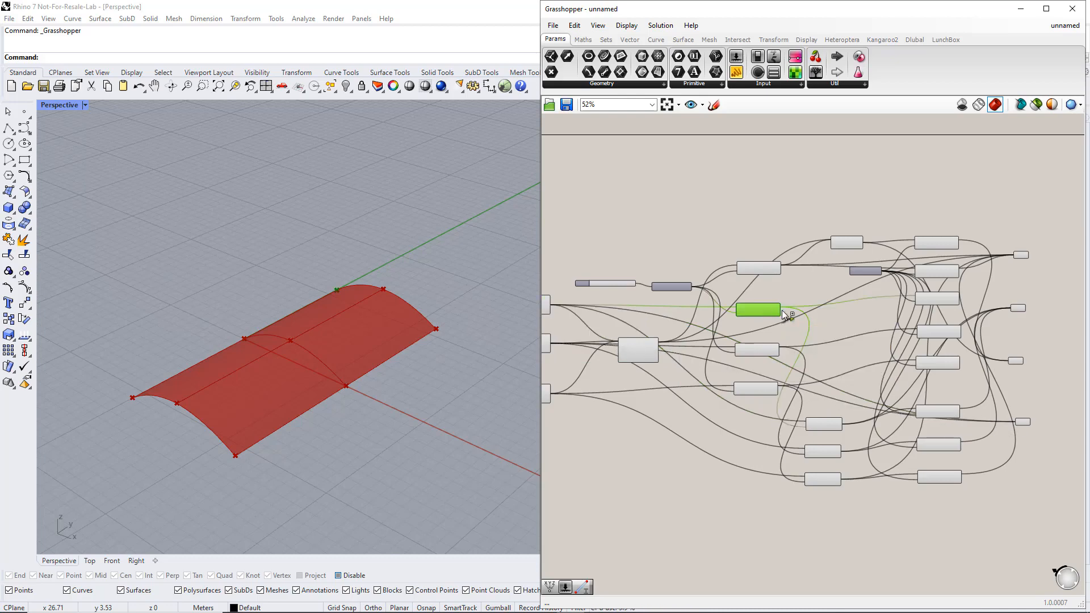
drag(780, 311, 1013, 423)
click(769, 350)
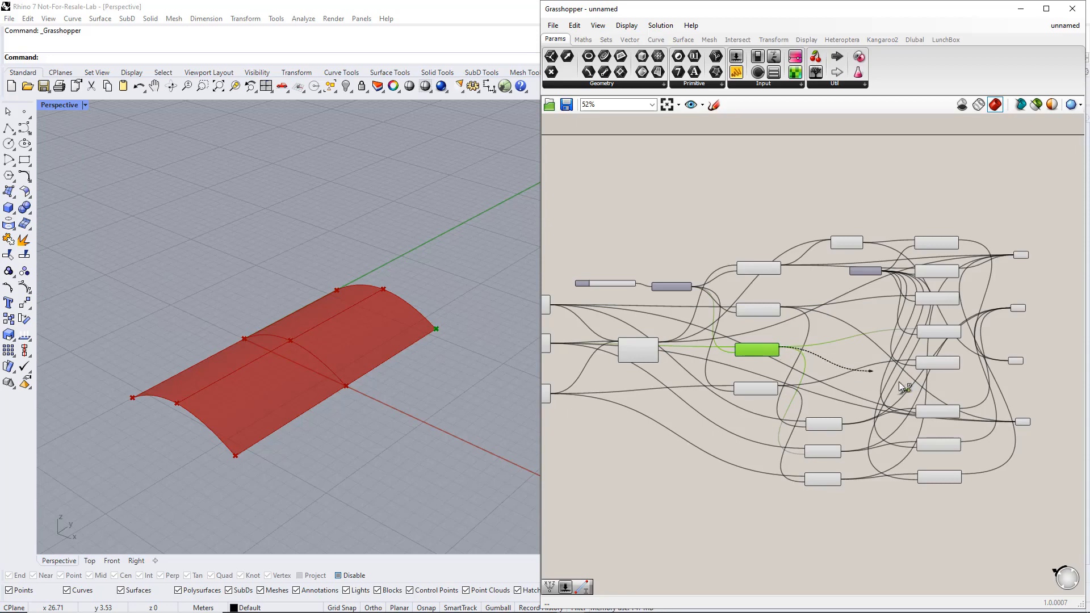
drag(782, 350, 898, 381)
drag(1007, 420, 1014, 421)
- Add the mirrored copies of the two base corner points to the Point parameter
scroll(1044, 404, up, 3)
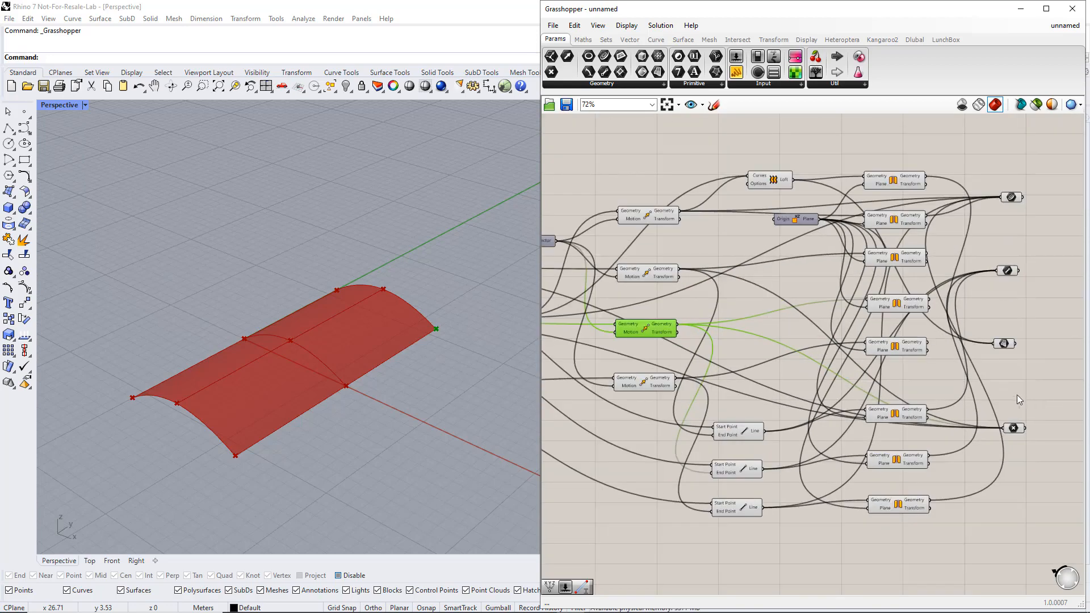
click(907, 257)
drag(924, 255, 1002, 429)
click(897, 303)
drag(929, 302, 1000, 430)
drag(1036, 448, 1013, 420)
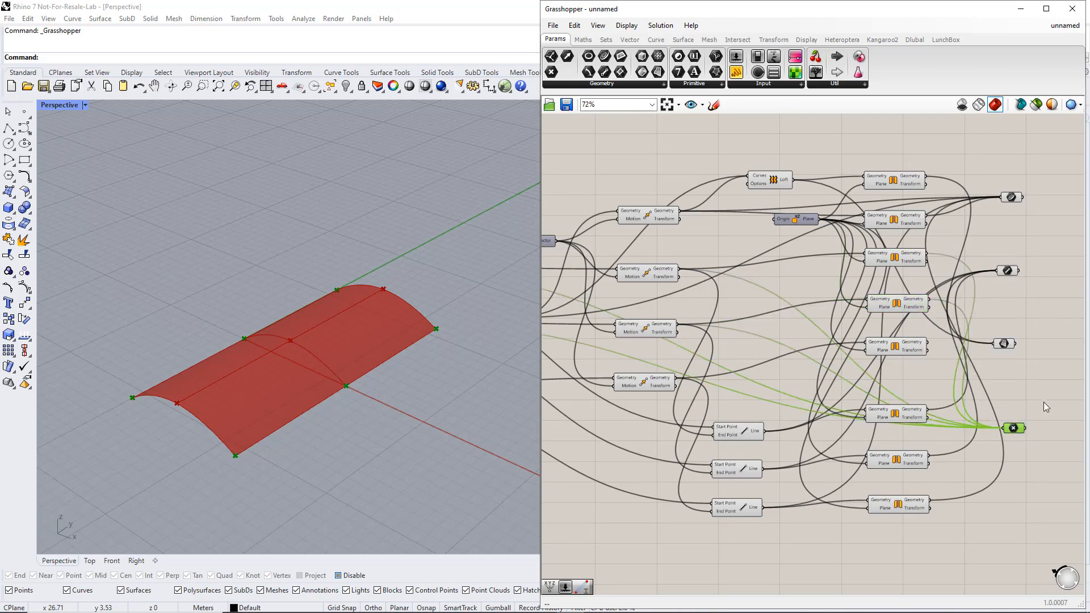
- Move the four geometry parameters further away from the Mirrors and align the Point parameter beneath the others
right_drag(1043, 402, 918, 412)
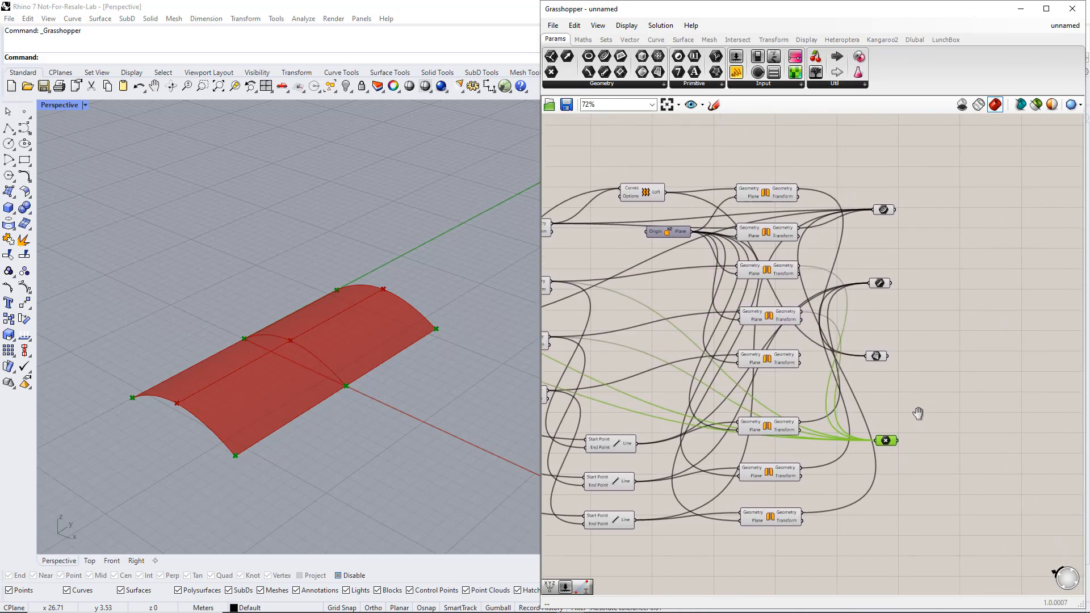
click(970, 308)
drag(925, 457, 856, 196)
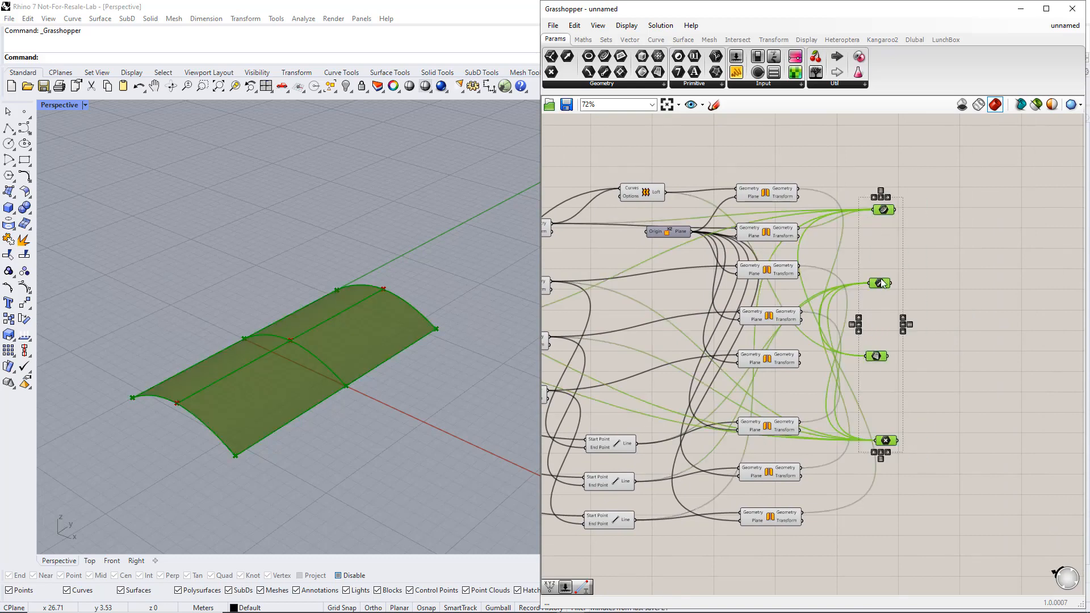
drag(882, 283, 925, 289)
click(932, 426)
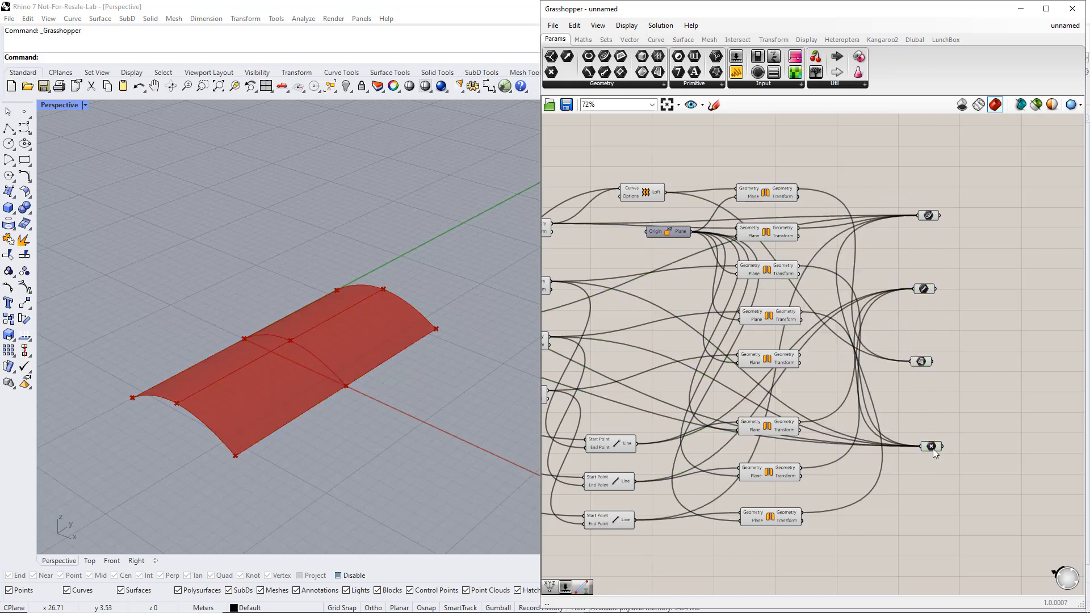
drag(933, 448, 920, 450)
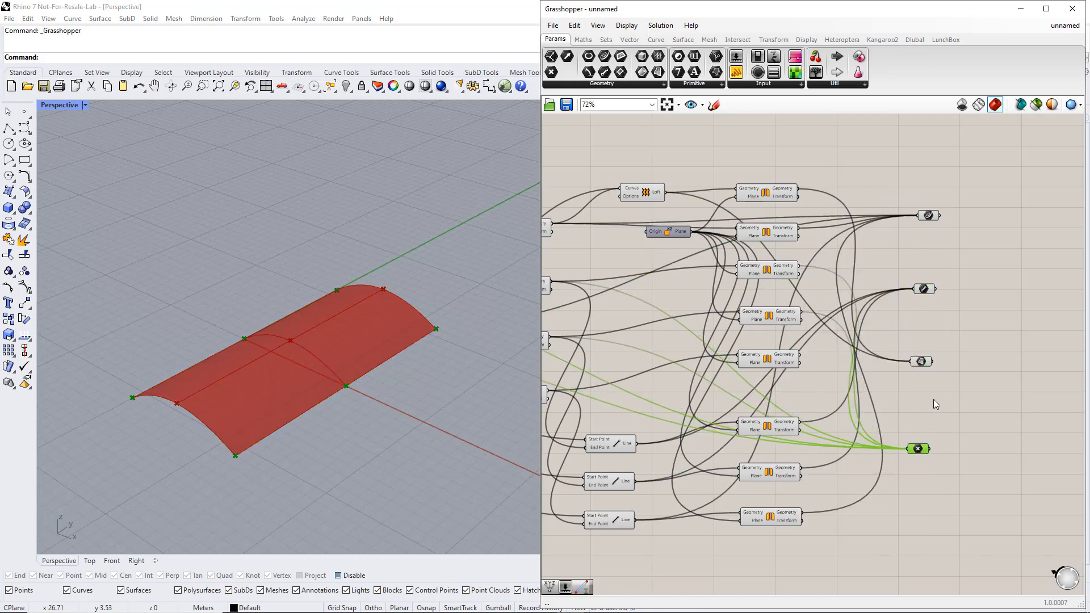
click(933, 400)
- Turn off the preview of all eight Mirror components
right_drag(933, 400, 995, 382)
drag(863, 529, 789, 160)
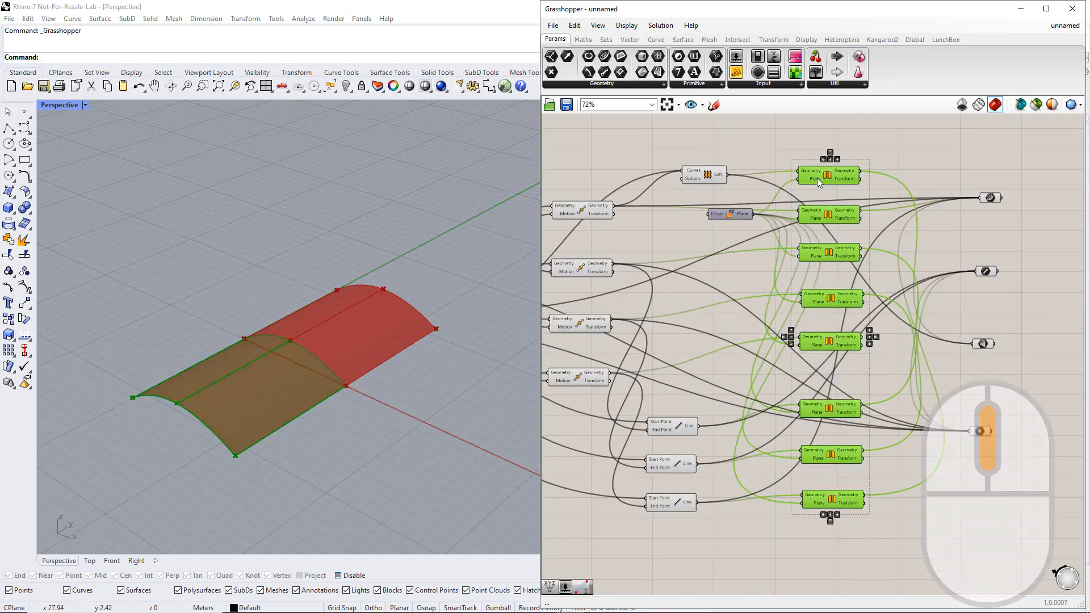
middle_click(817, 182)
click(786, 207)
click(669, 396)
- Turn off the preview of the four Move components, the three Line components and the Loft
right_drag(669, 397, 796, 380)
scroll(800, 375, up, 1)
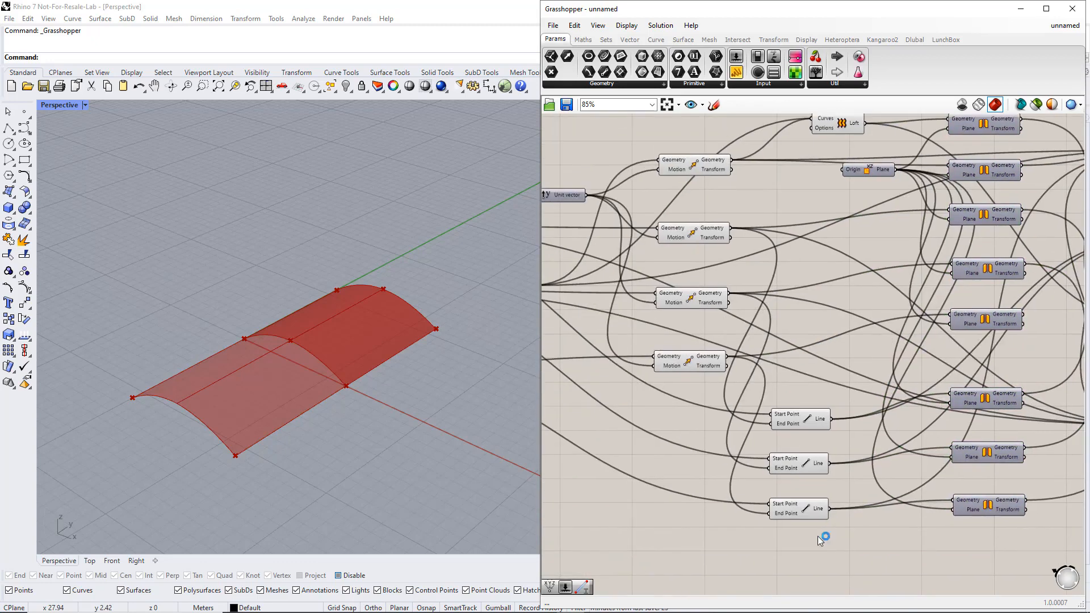
drag(820, 539, 640, 159)
middle_click(761, 202)
scroll(764, 223, up, 1)
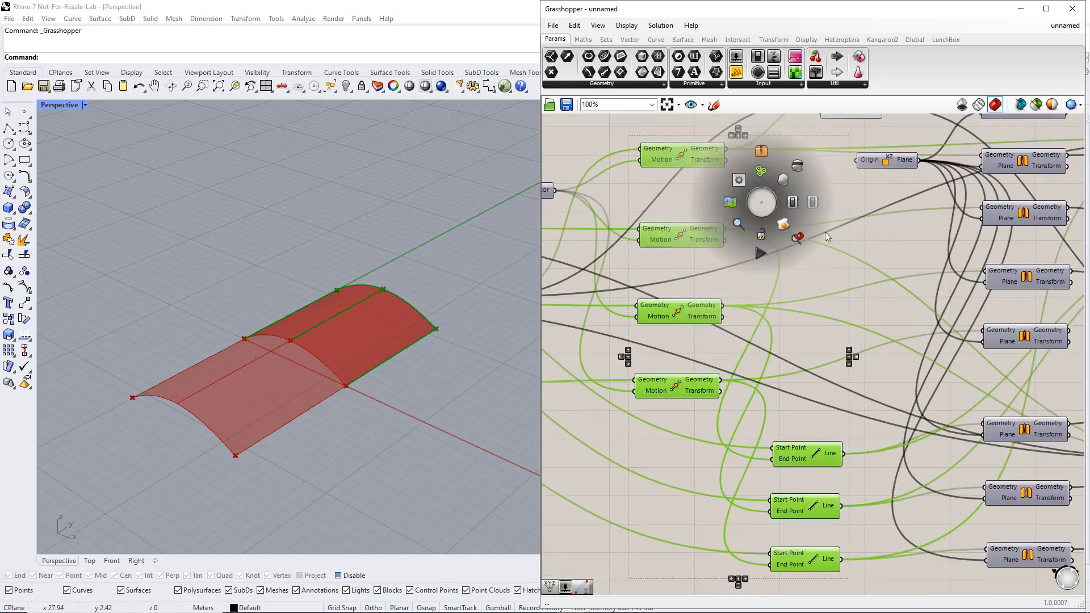
click(798, 169)
click(822, 226)
scroll(812, 182, down, 1)
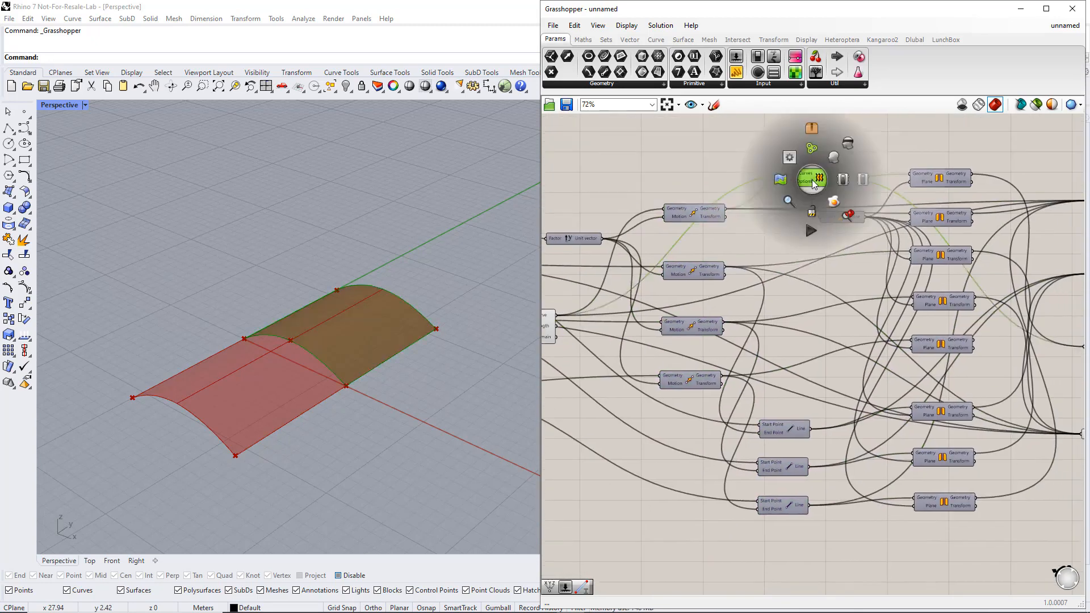
middle_click(812, 180)
click(847, 145)
- Turn off the preview of the interpolated curve and the three Construct Point components
scroll(807, 246, down, 2)
scroll(681, 397, down, 1)
right_drag(622, 448, 774, 418)
scroll(682, 400, up, 1)
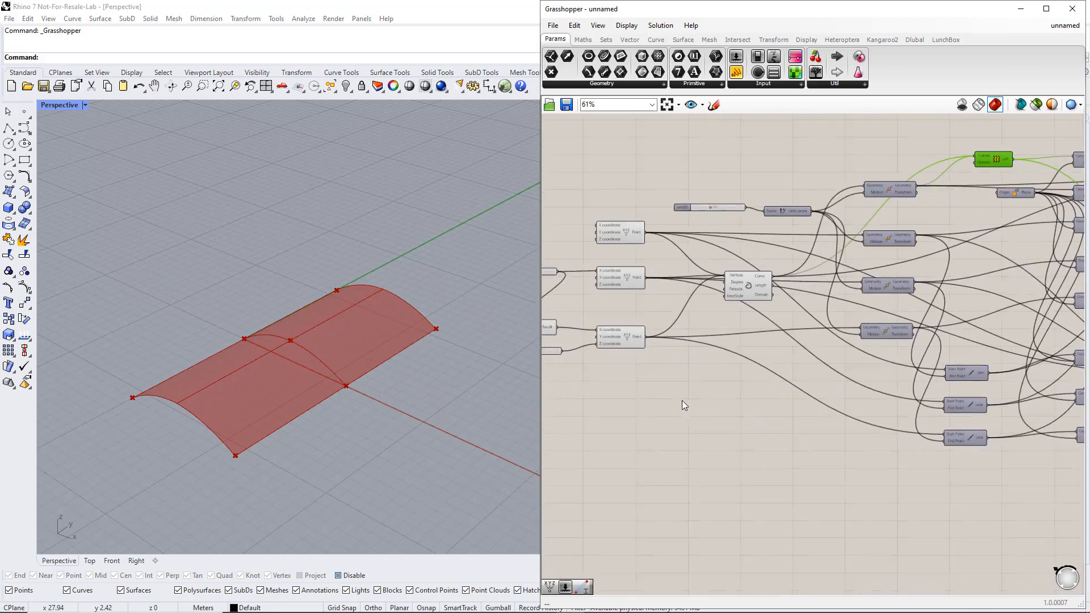
right_drag(682, 400, 799, 406)
click(863, 285)
shift+click(738, 239)
shift+click(738, 284)
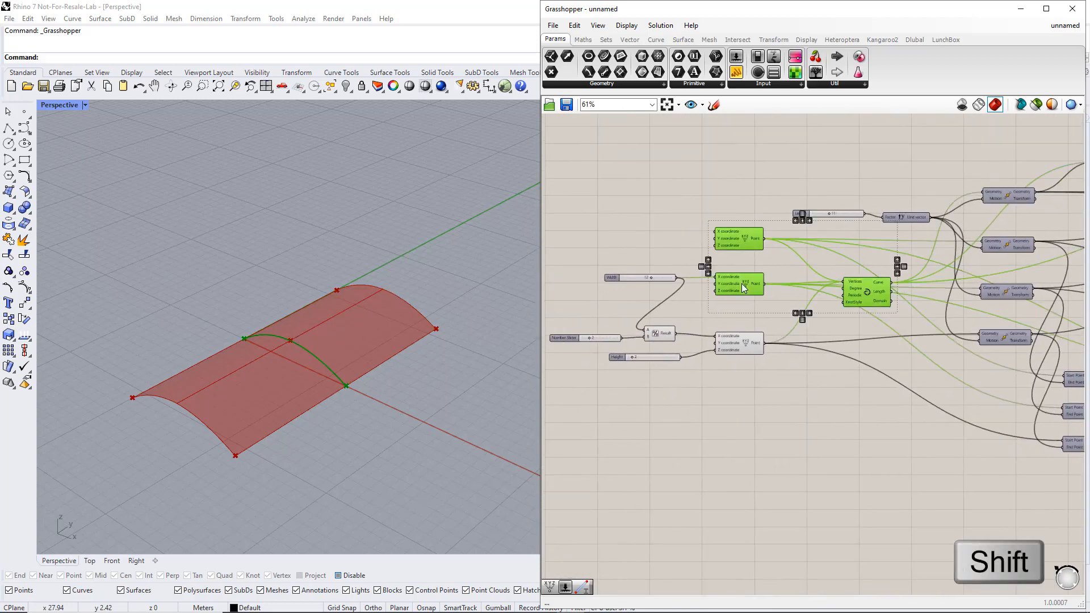
shift+click(734, 345)
middle_click(734, 346)
click(771, 310)
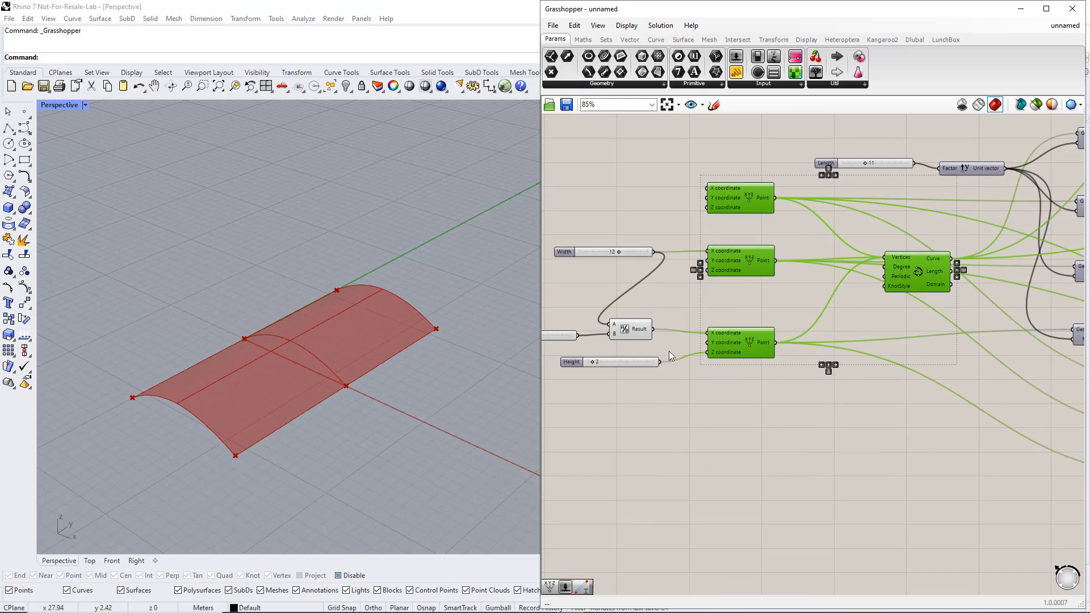
- Group the Curve parameter, name the group Beams and colour it red with a hue of 360°
scroll(668, 350, down, 4)
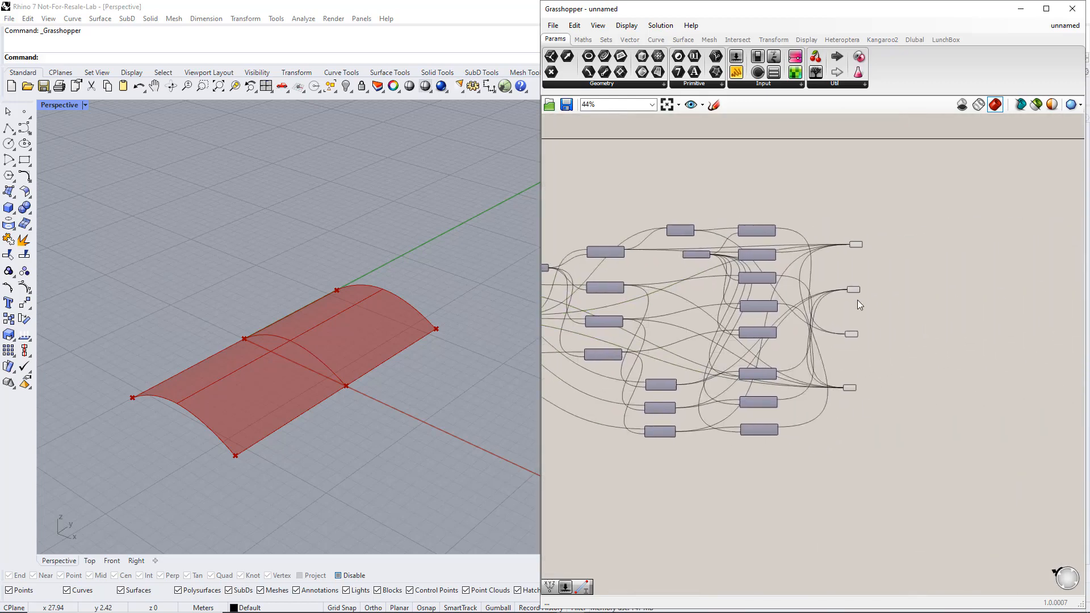
scroll(857, 299, up, 4)
right_drag(915, 322, 852, 324)
scroll(770, 201, up, 2)
drag(760, 161, 830, 221)
key(ctrl+g)
right_click(818, 206)
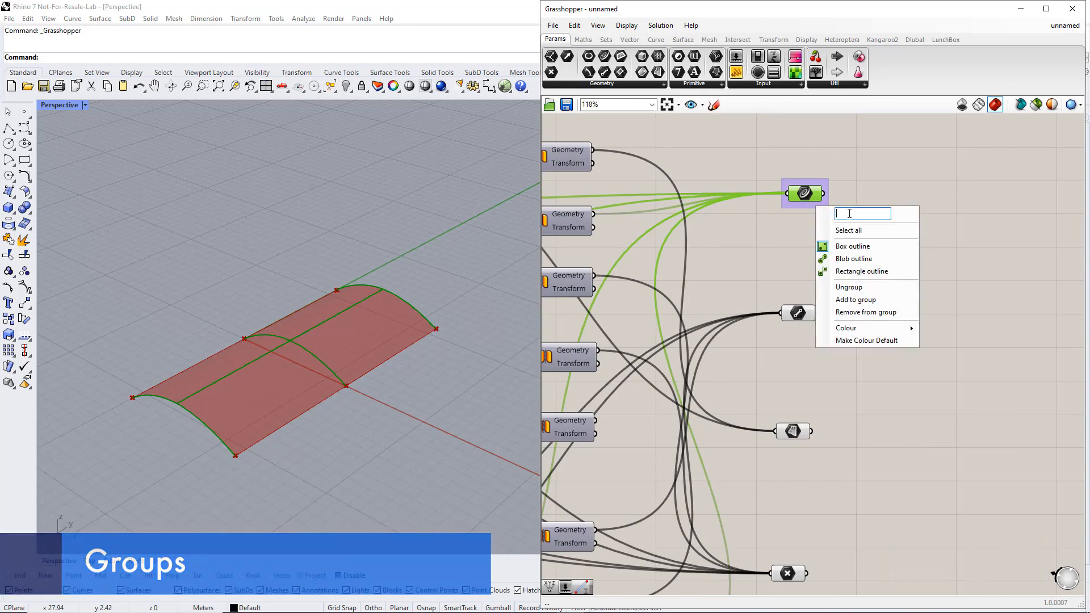
text(Beams)
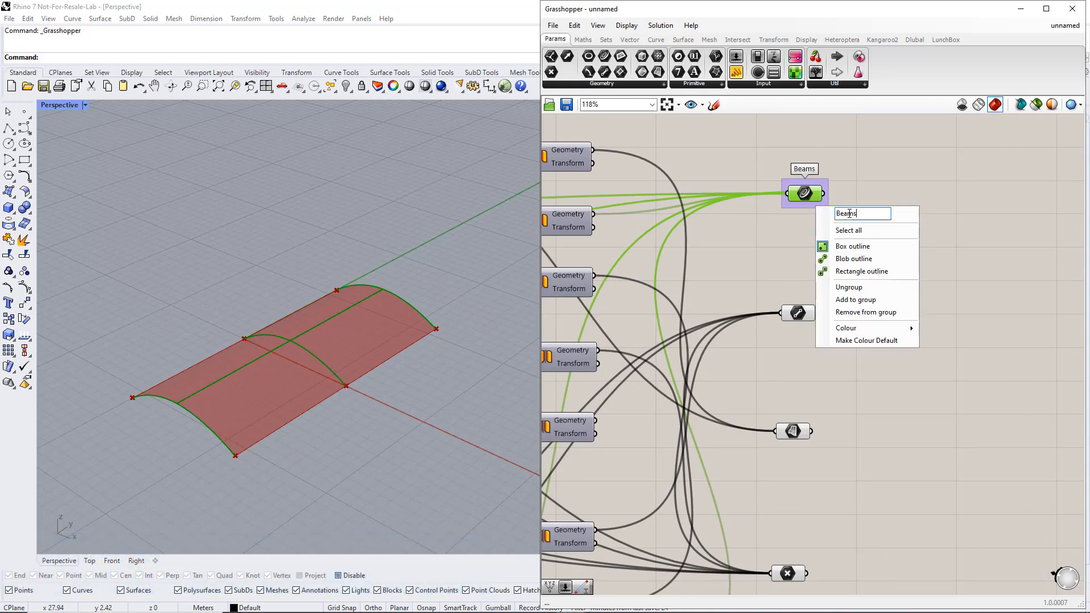
mouse_move(897, 328)
click(1034, 441)
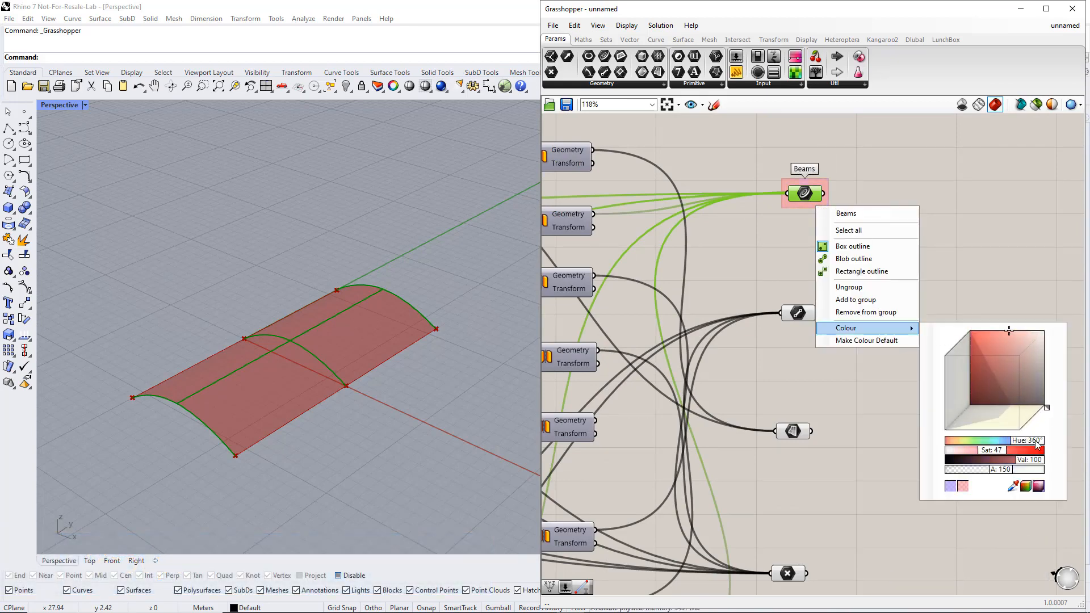
click(897, 432)
- Group the Line parameter, name the group Cables and colour it turquoise
drag(766, 288, 836, 335)
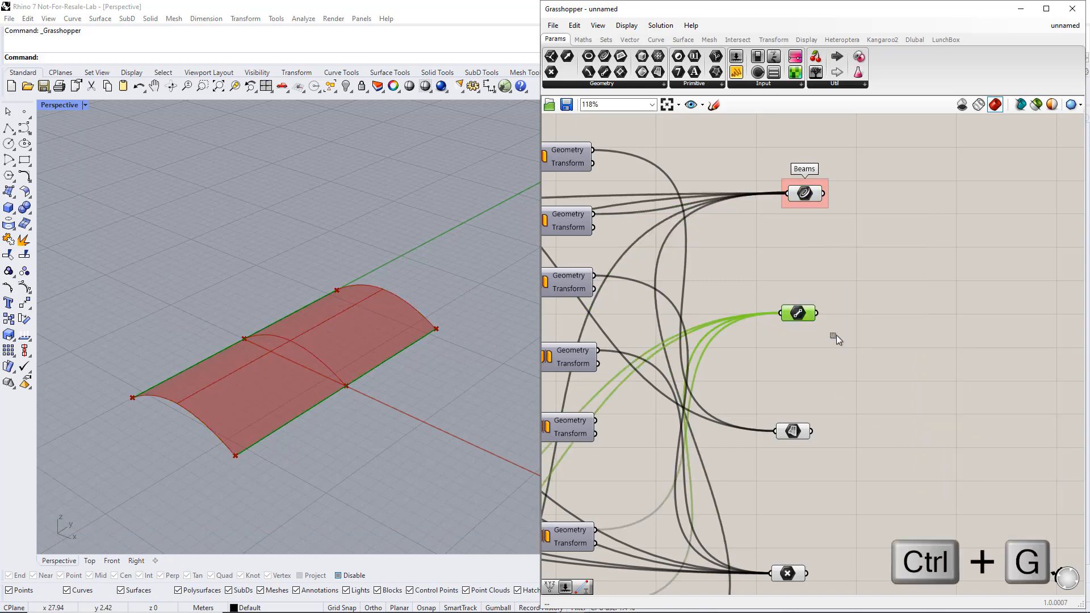
key(ctrl+g)
right_click(812, 328)
text(C)
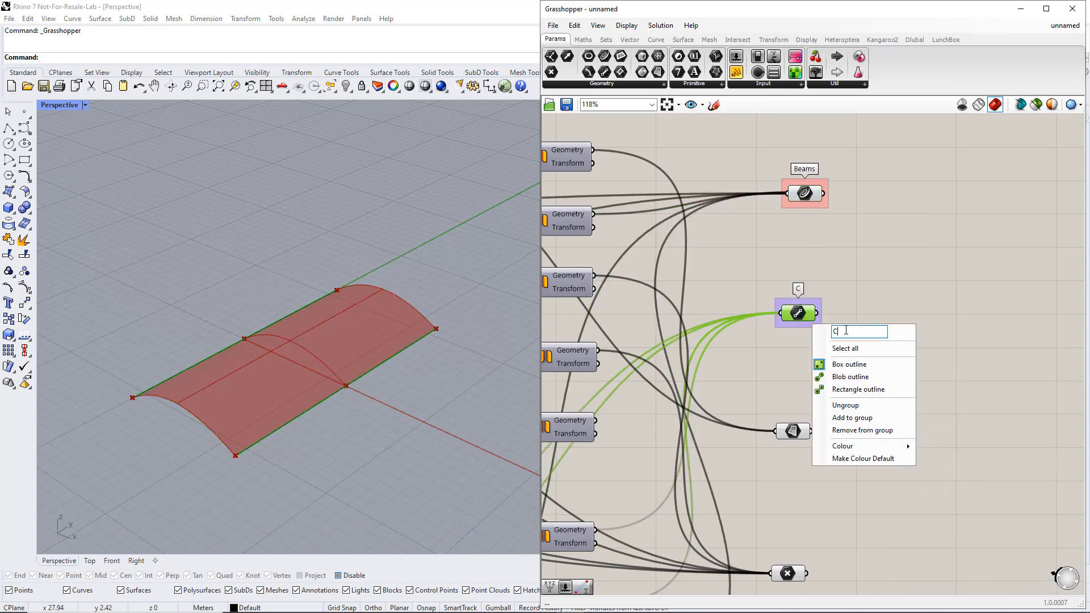
text(ables)
mouse_move(860, 445)
click(986, 551)
click(958, 400)
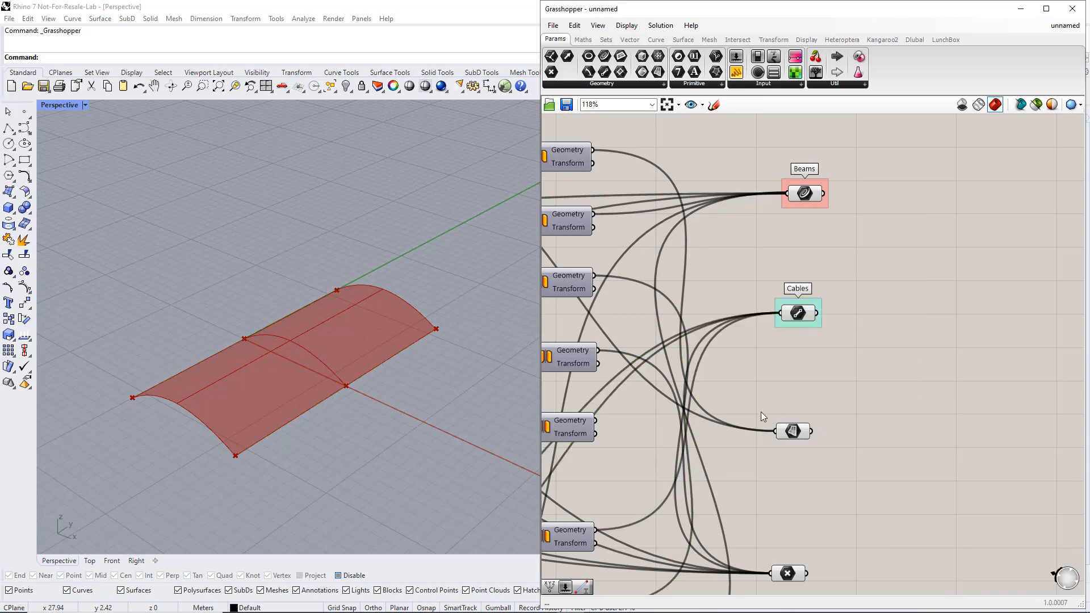
- Group the Surface parameter, name the group Surfaces and colour it yellow
drag(755, 403, 835, 455)
key(ctrl+g)
right_click(816, 447)
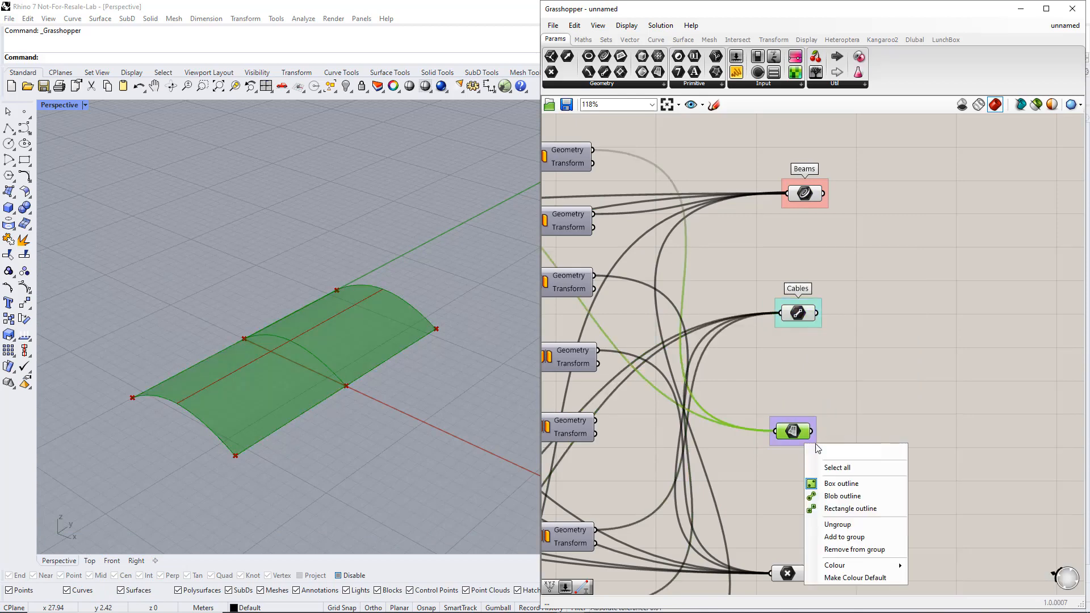
text(Surfaces)
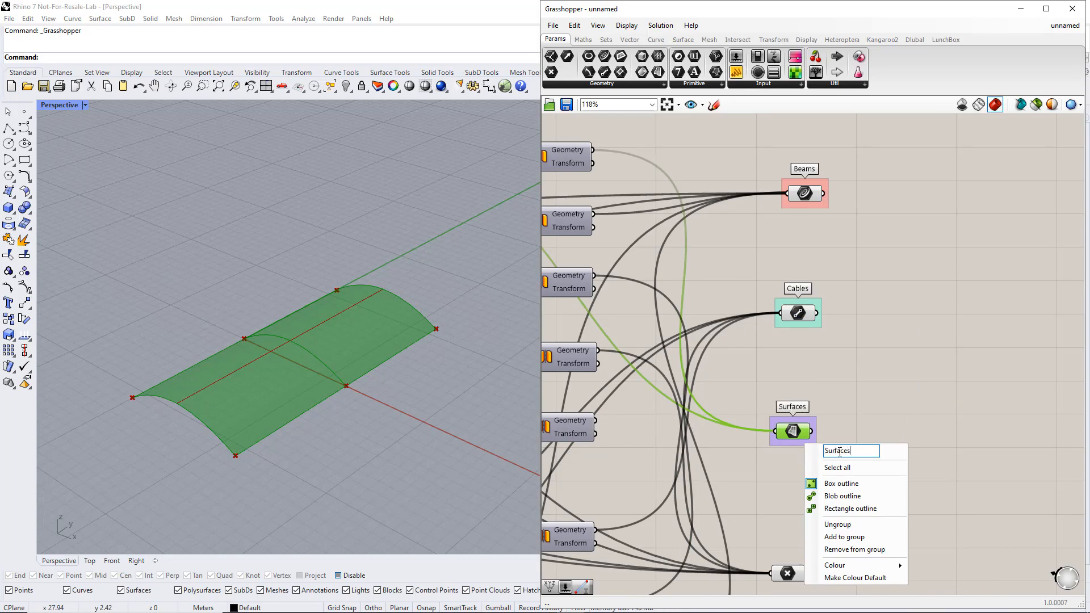
mouse_move(861, 562)
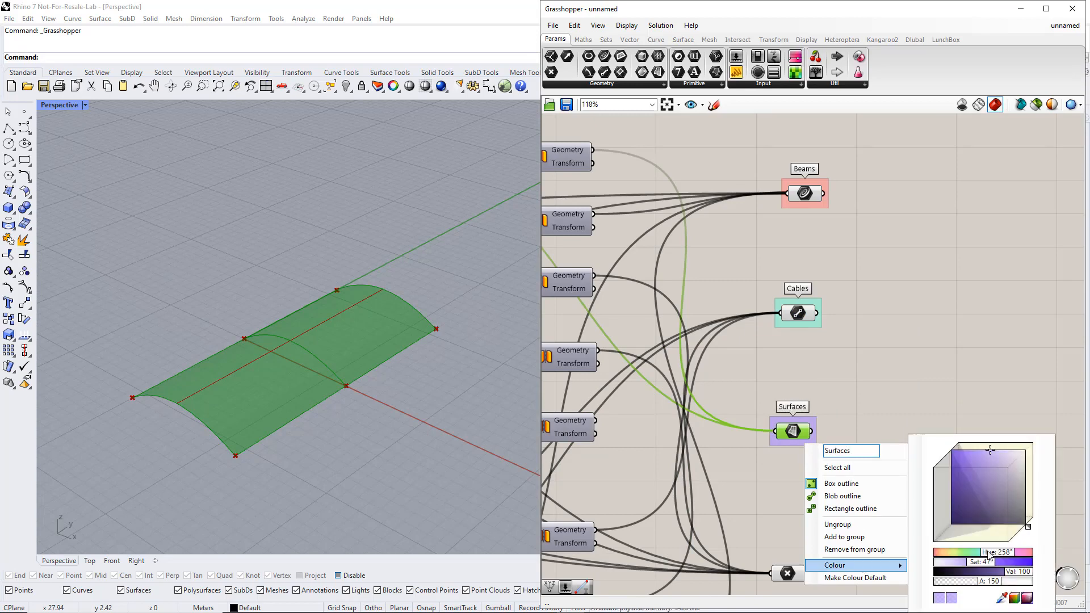
drag(987, 552, 950, 552)
click(890, 410)
- Group the Point parameter, name the group Nodes and colour it purple with a saturation of 99
right_drag(787, 526, 782, 447)
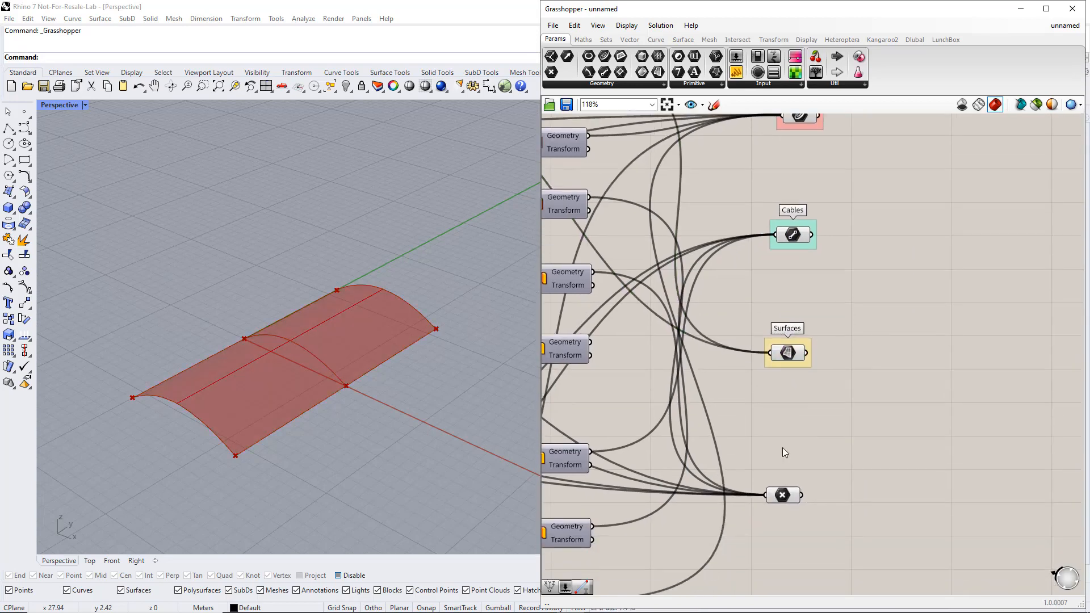
drag(750, 451, 822, 525)
key(ctrl+g)
right_click(790, 508)
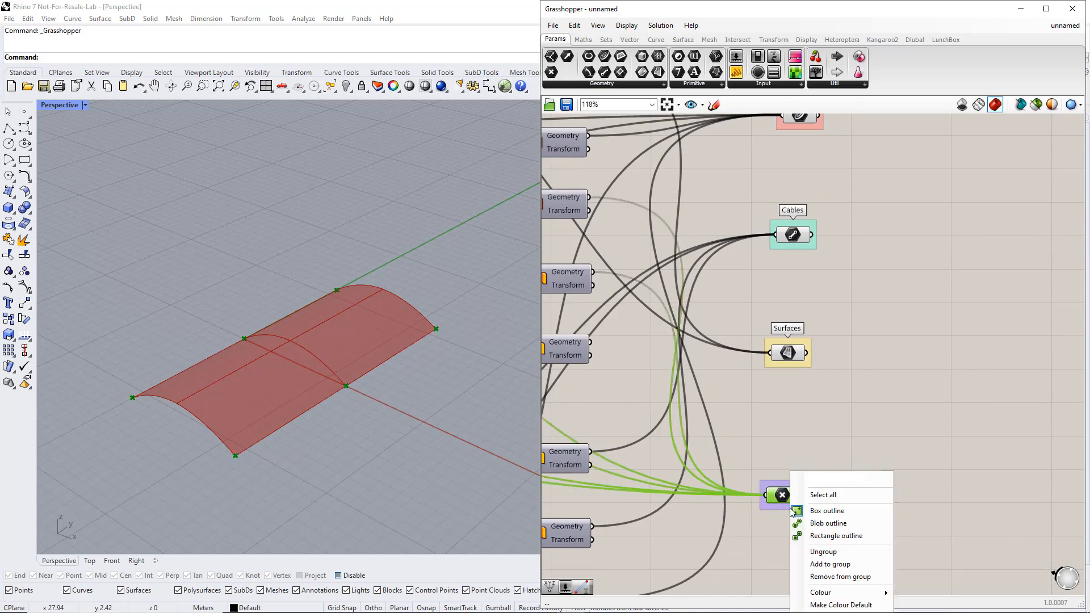
text(Nodes)
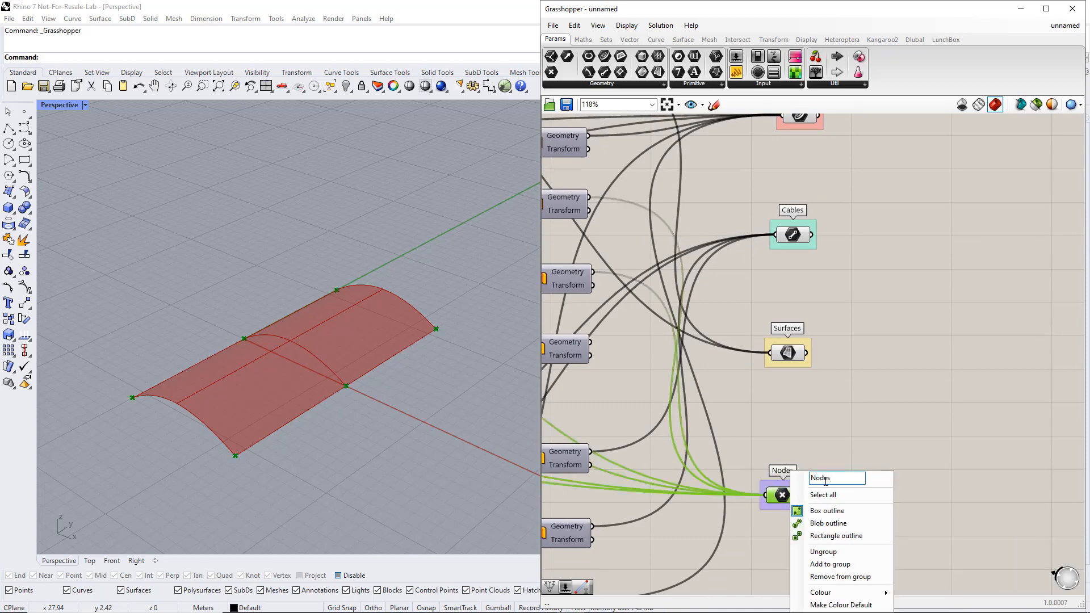
mouse_move(866, 590)
drag(968, 561, 1005, 561)
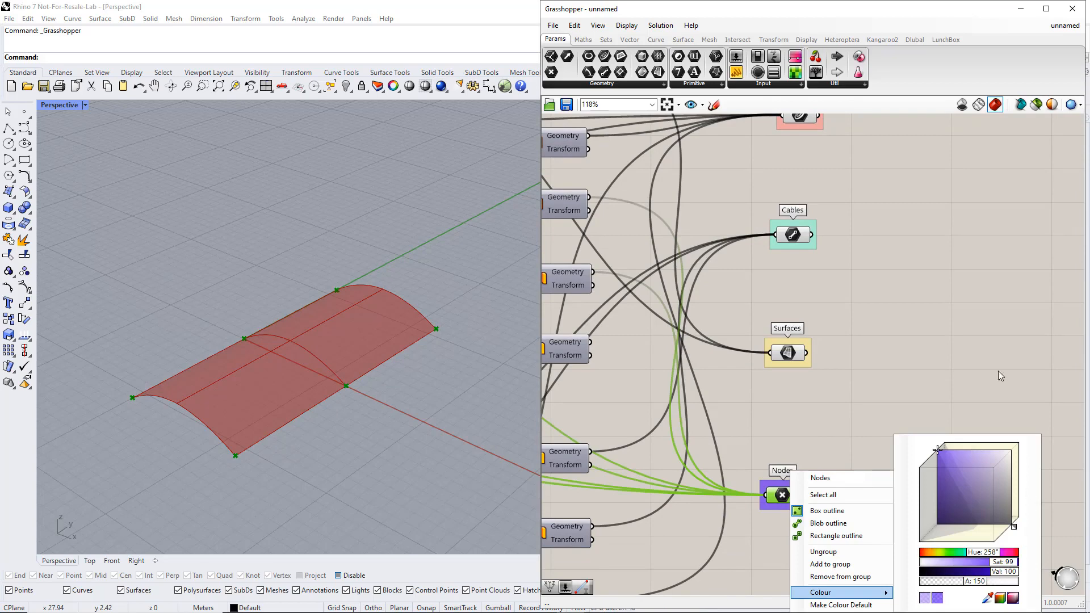
- Stack the Length, Width and Height sliders beneath one another, to the left of the Construct Point components
scroll(946, 292, down, 6)
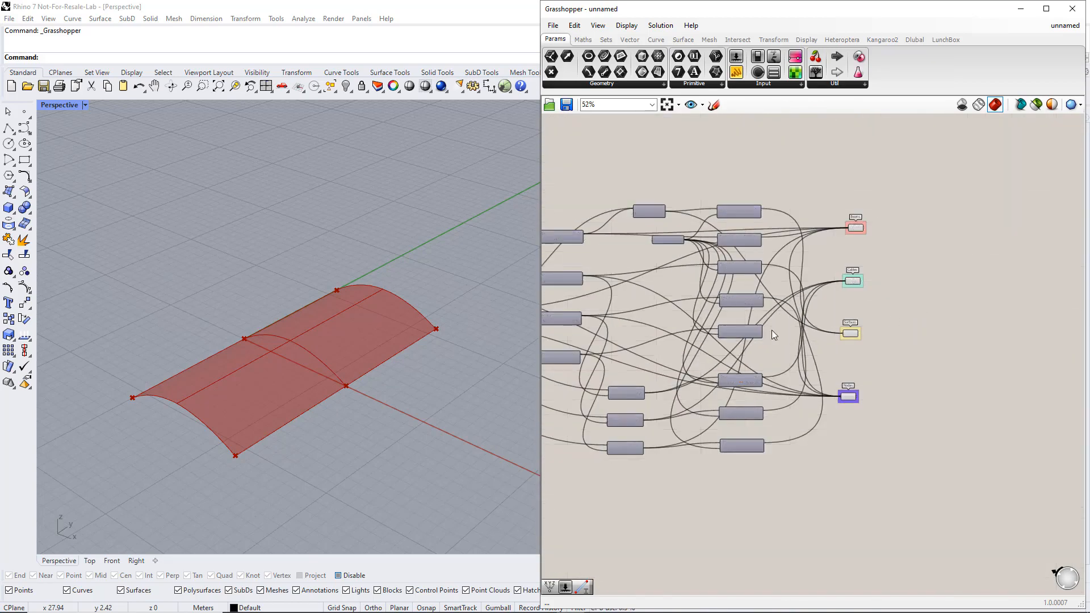
scroll(771, 329, up, 5)
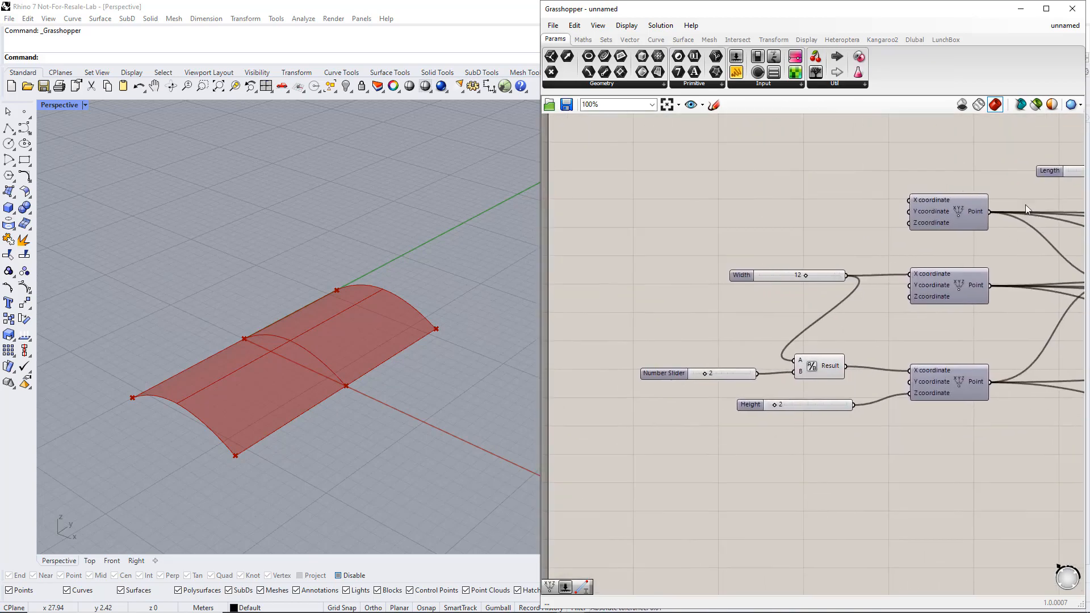
drag(1057, 170, 597, 261)
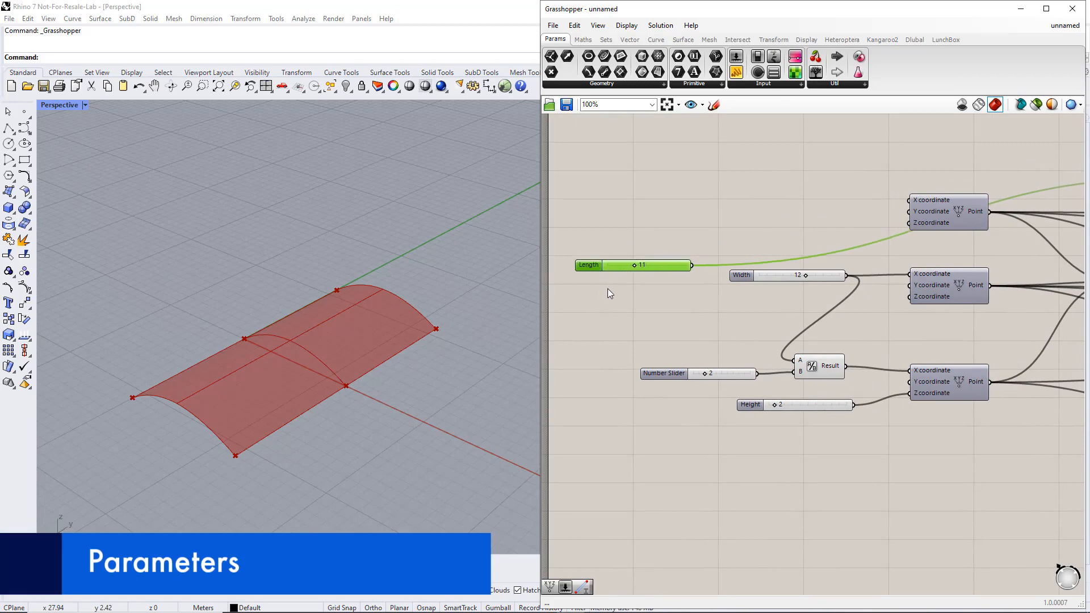
drag(738, 278, 584, 285)
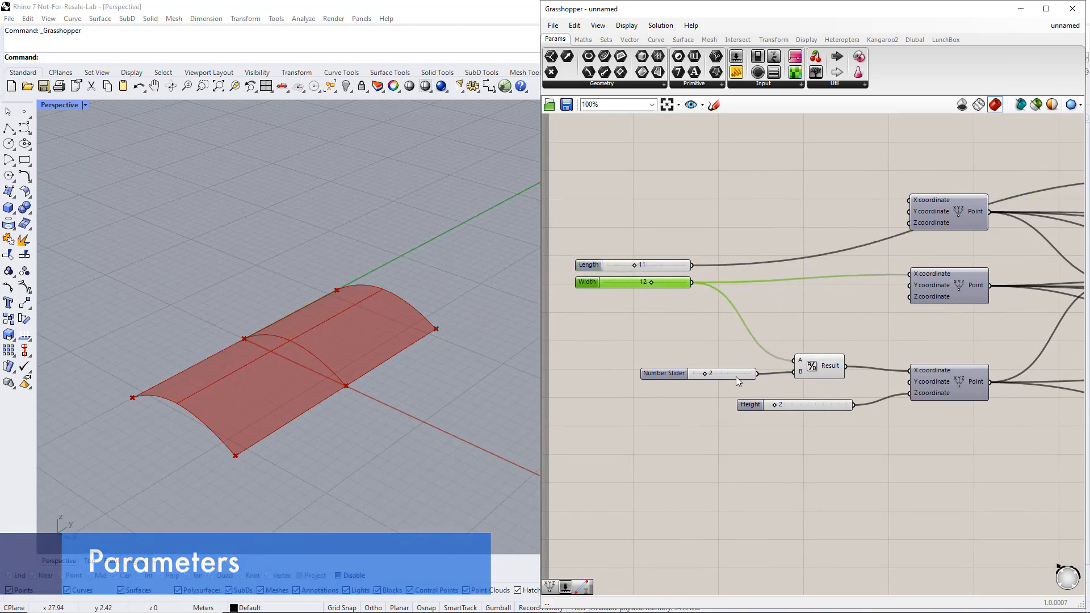
drag(749, 404, 587, 301)
- Group the Length, Width and Height sliders and name the group Parameters
drag(564, 244, 706, 339)
key(ctrl+g)
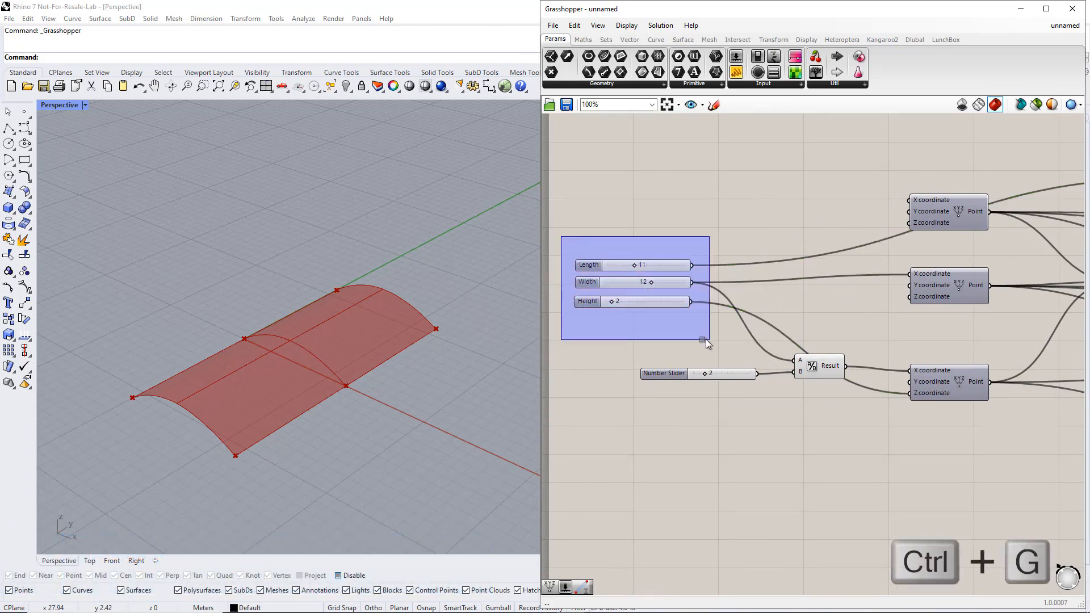
right_click(652, 292)
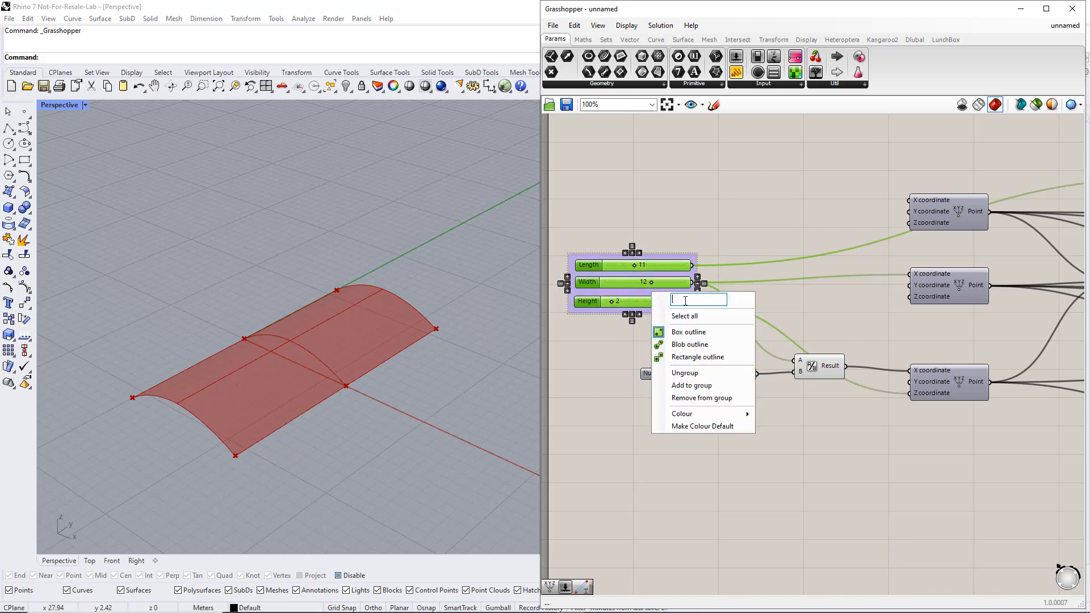
text(Parameters)
key(Return)
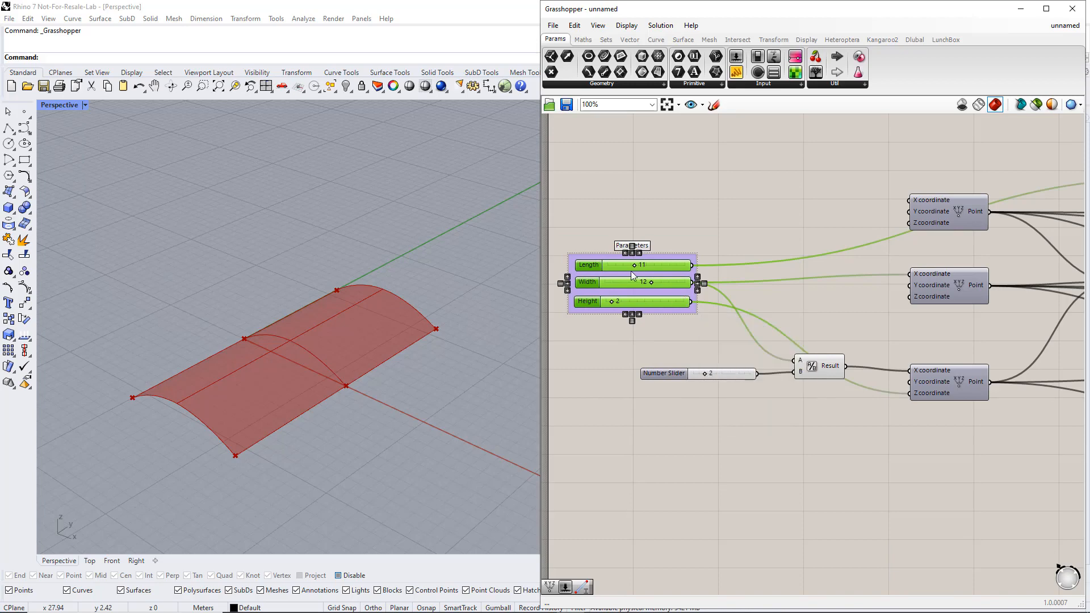
- Set the roof's Length to 5, Width to 10 and Height to 4
mouse_move(634, 266)
mouse_down()
mouse_move(614, 267)
mouse_move(633, 264)
mouse_move(646, 281)
mouse_move(637, 283)
mouse_move(683, 295)
mouse_move(639, 291)
mouse_move(632, 264)
mouse_move(621, 266)
mouse_up()
mouse_move(616, 304)
mouse_down()
mouse_move(638, 299)
mouse_move(622, 304)
mouse_up()
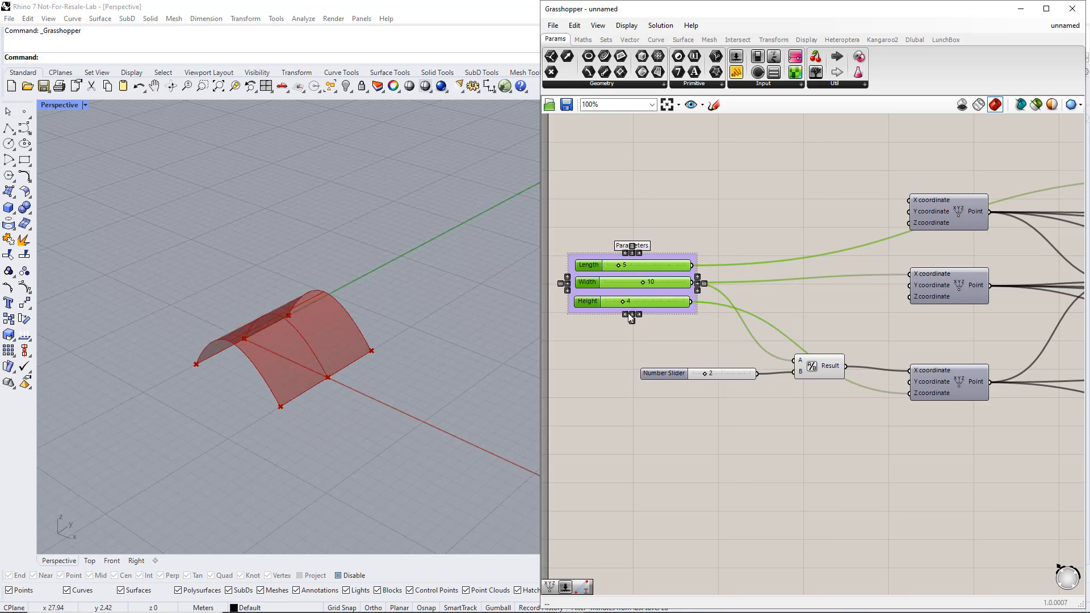
click(628, 350)
- Place a Dlubal RFEM 6 Member component on the empty canvas to the right of the Beams group
right_drag(974, 430, 704, 439)
right_drag(1043, 415, 746, 428)
right_drag(1015, 374, 754, 393)
right_drag(998, 358, 731, 384)
right_drag(996, 291, 870, 326)
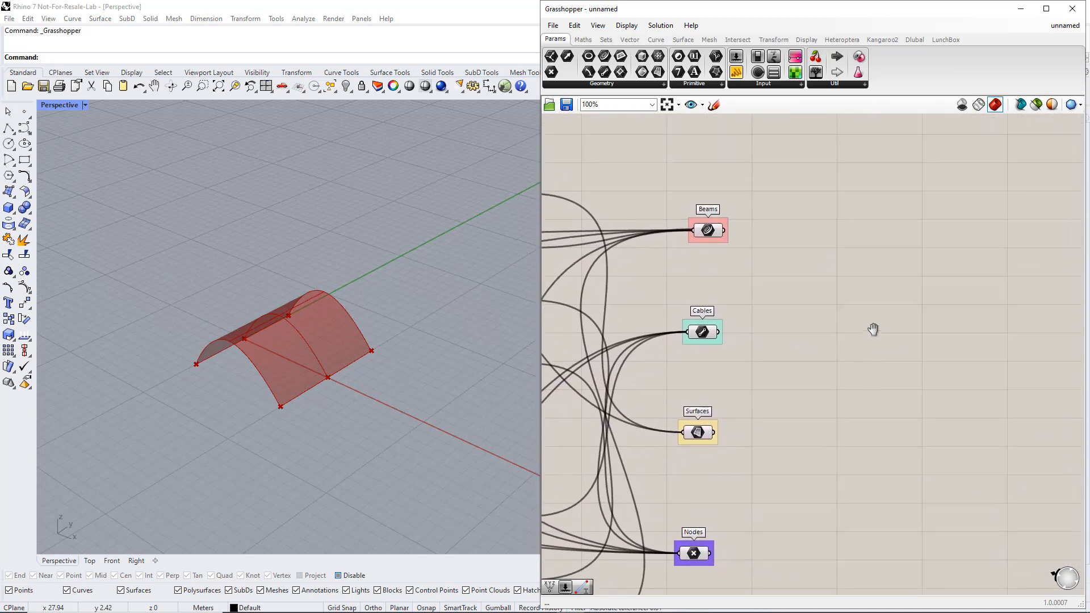
right_drag(972, 328, 886, 331)
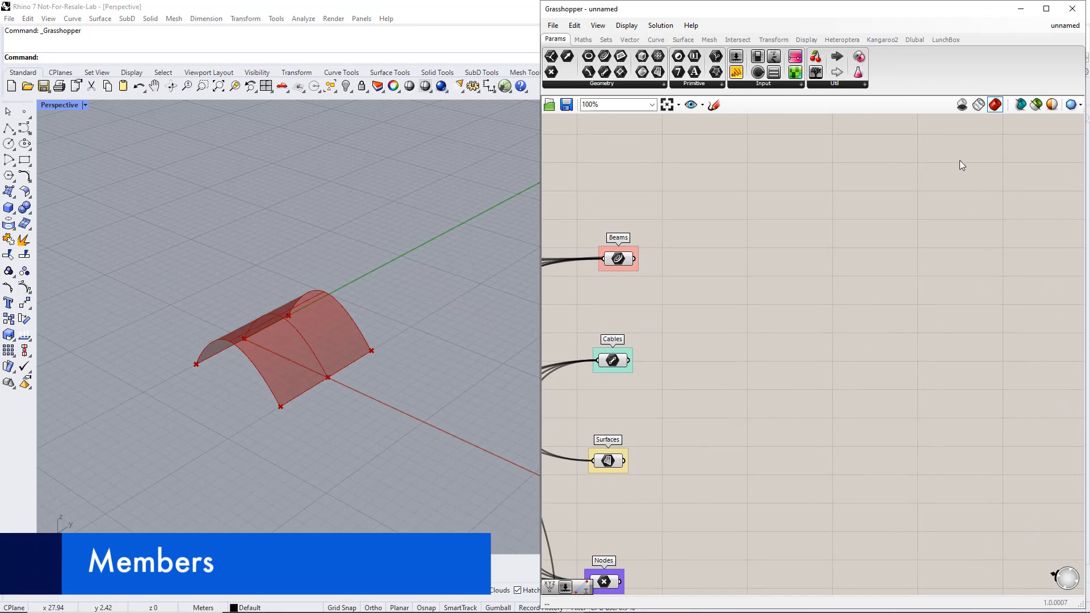
click(913, 40)
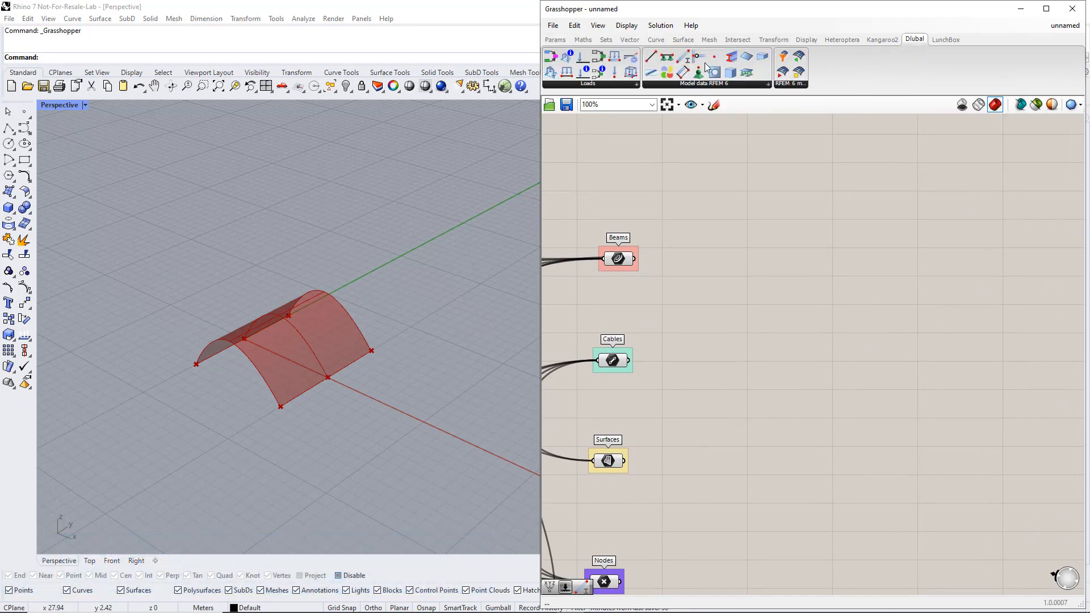
drag(986, 259, 994, 255)
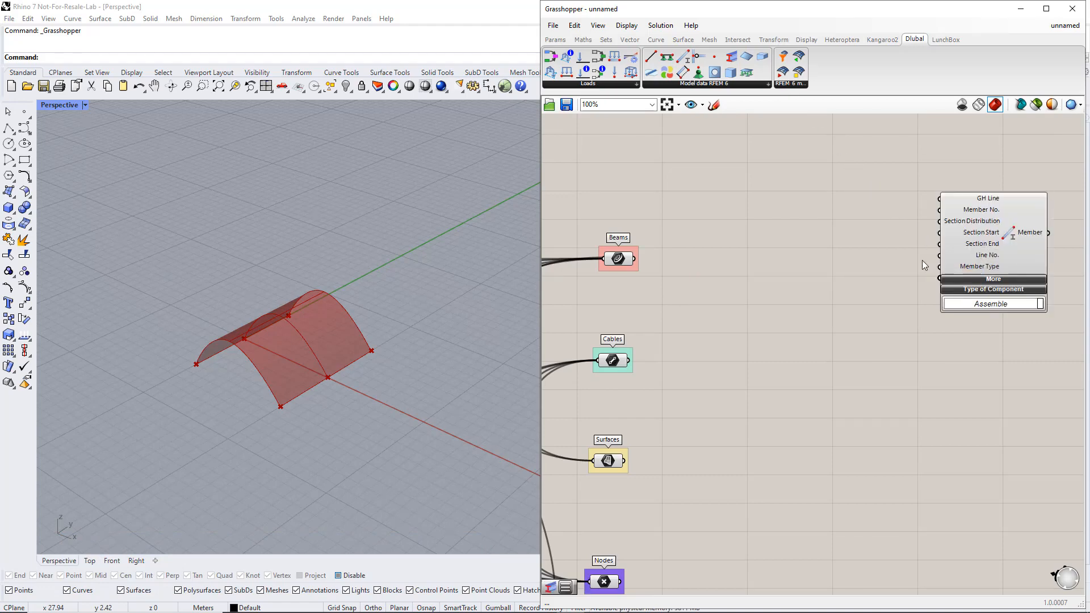
- Add a Value List and connect it to the Member component's Member Type input, using TYPE_BEAM
click(555, 39)
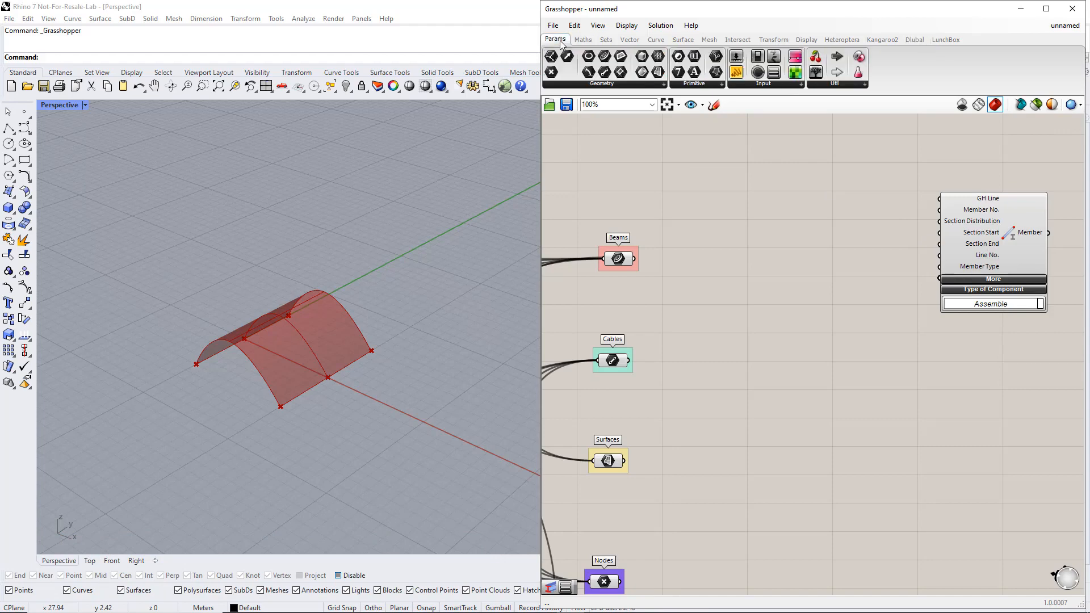
click(760, 84)
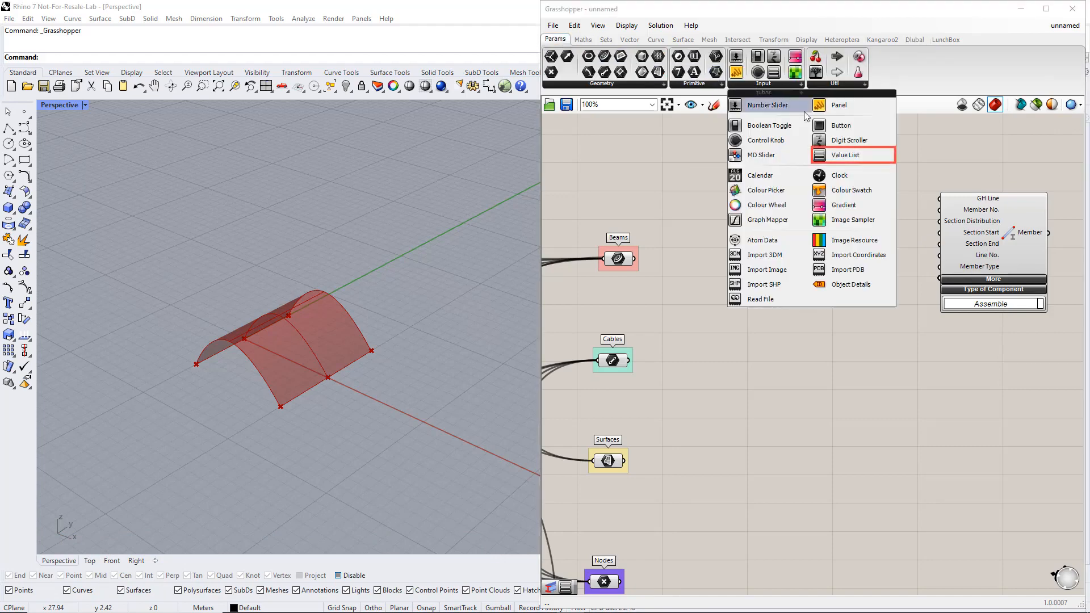
click(836, 156)
click(844, 304)
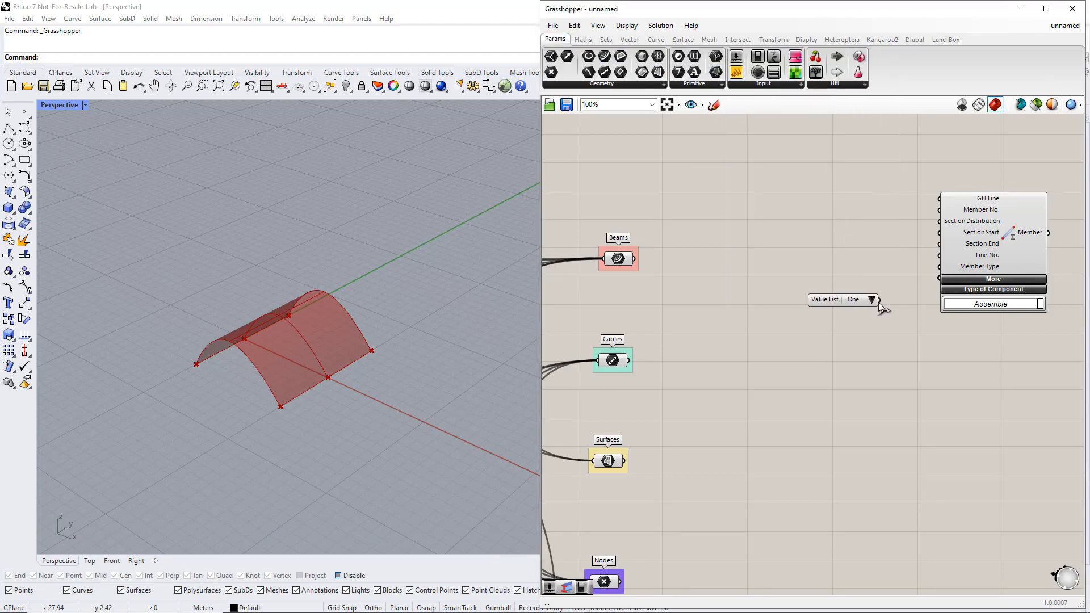
drag(908, 280, 910, 282)
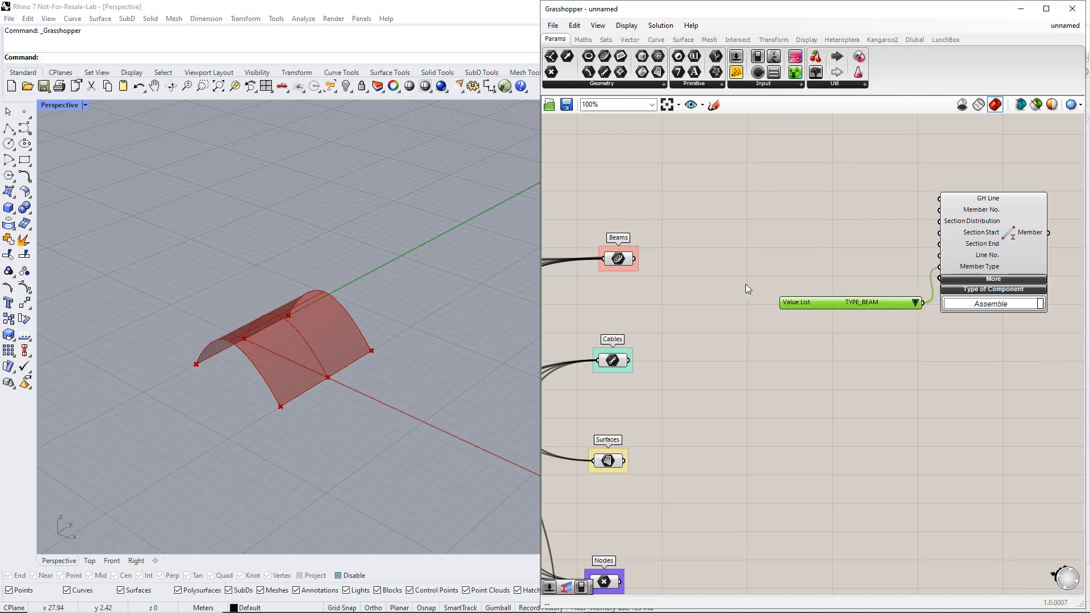
- Connect the Beams curve container to the GH Line input and shift the Member component and its Value List further right
drag(633, 260, 937, 204)
click(900, 328)
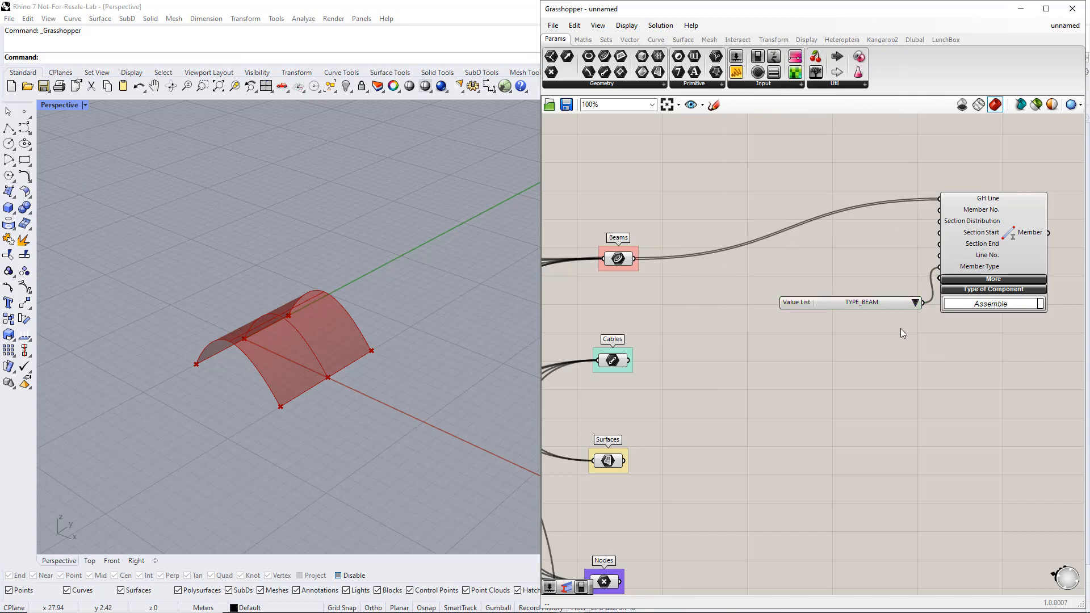
scroll(900, 328, down, 2)
drag(929, 381, 1026, 285)
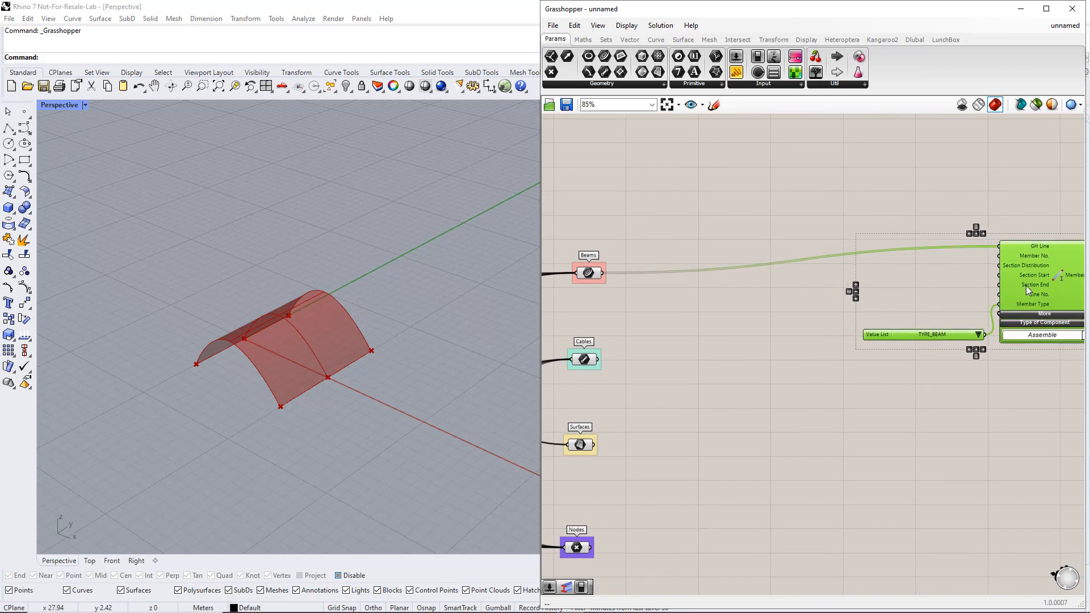
click(963, 282)
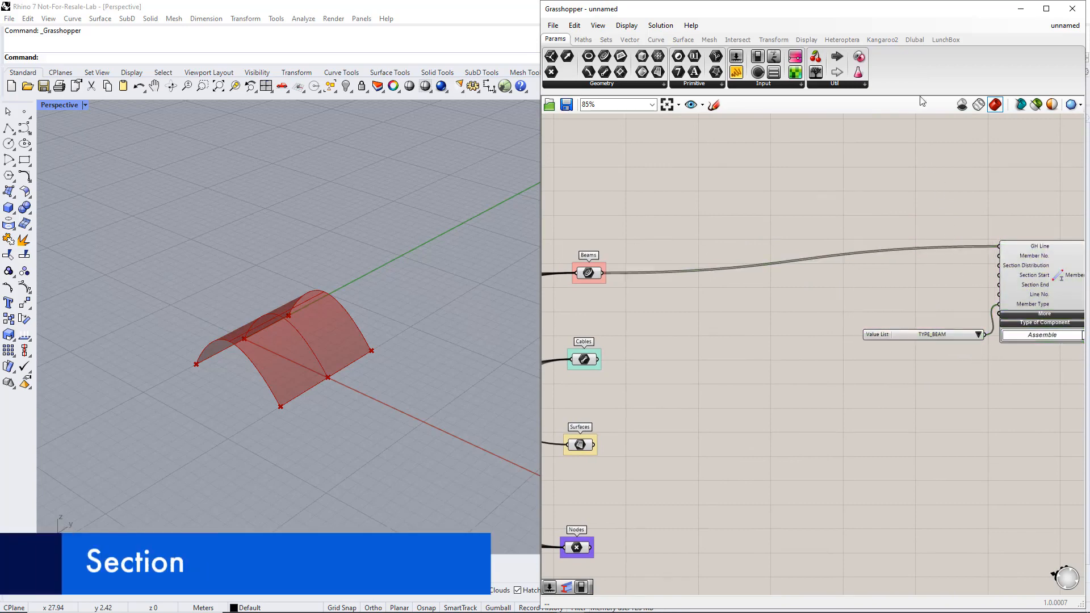
- Add a Dlubal Section component and feed its Section No. input from a number slider set to 1
click(914, 40)
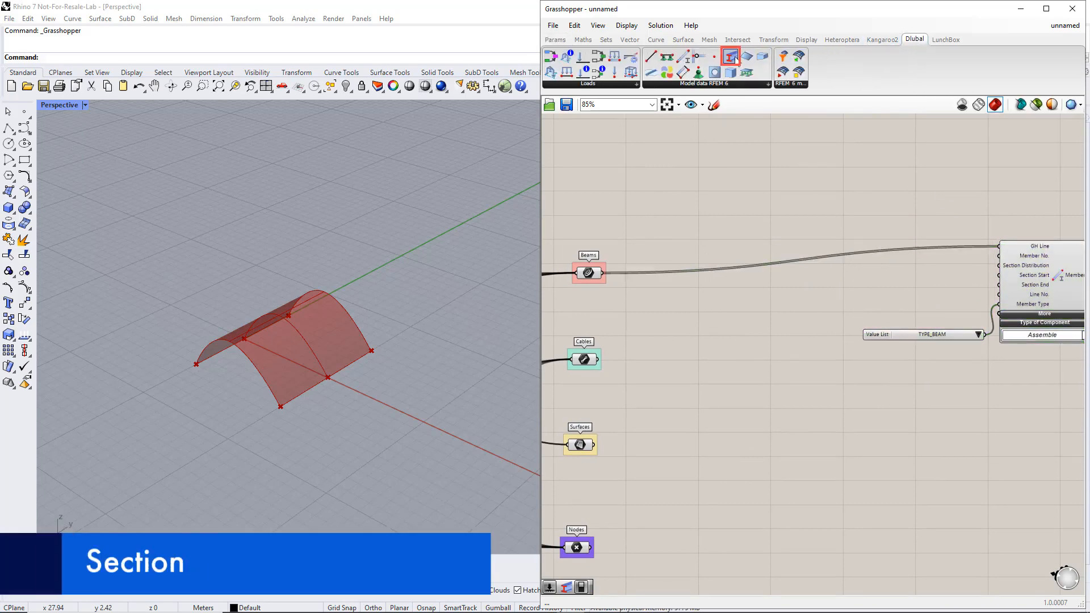
drag(732, 58, 870, 185)
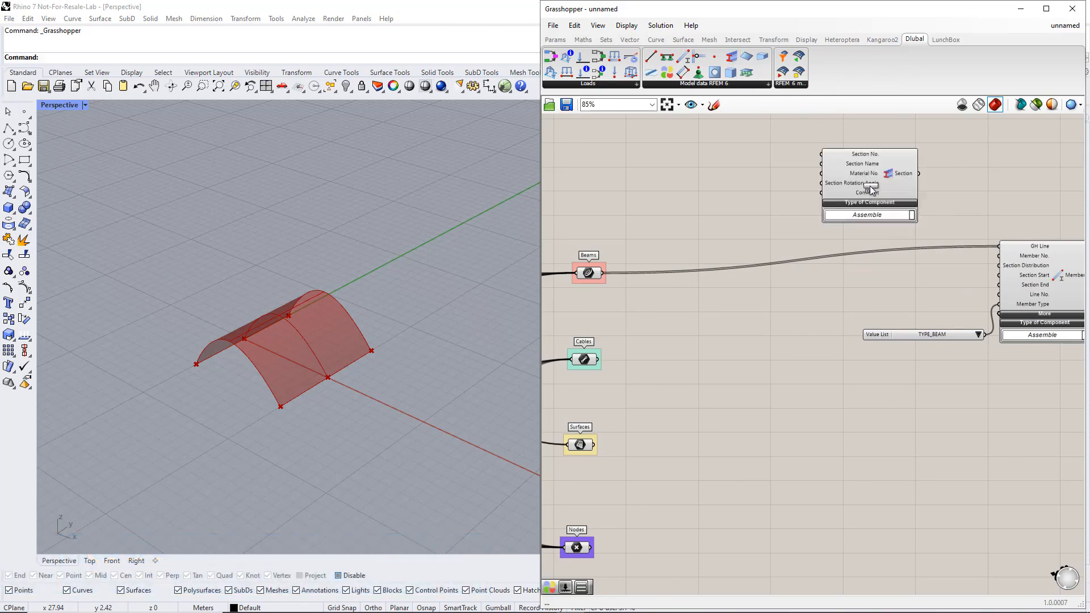
double_click(752, 143)
text(slider)
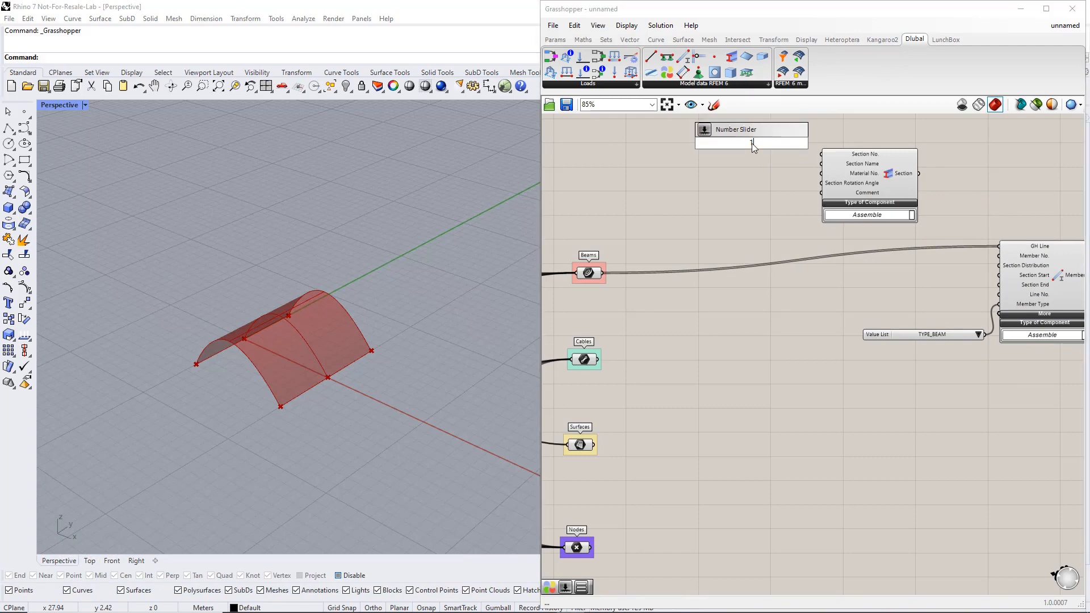
key(Return)
drag(802, 144, 817, 154)
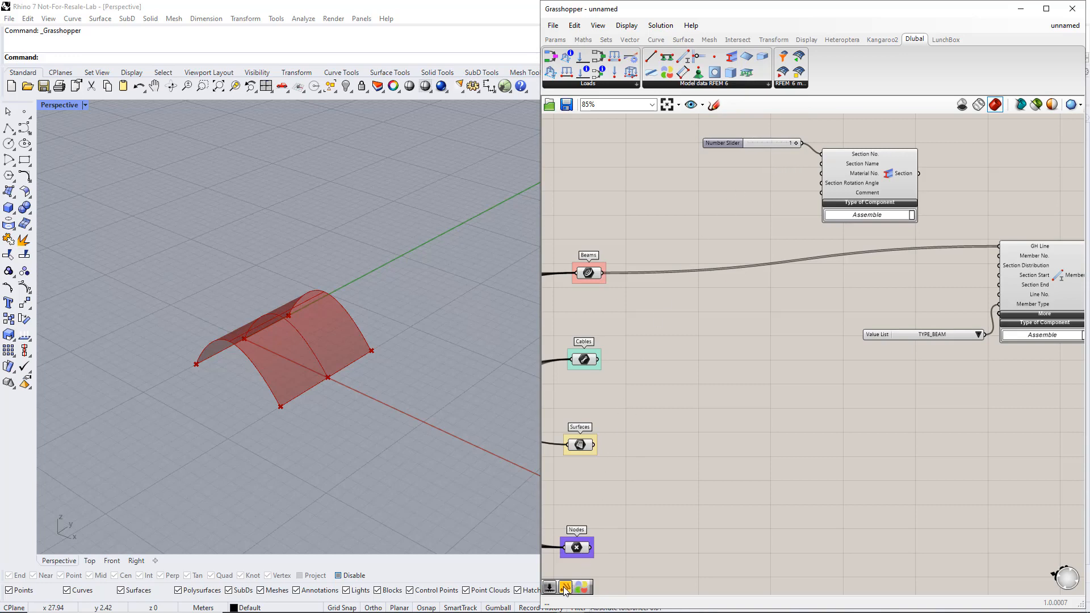
- Add a compact panel containing CHS 193.7x5 and connect it to the Section component's Section Name input
drag(564, 591, 740, 187)
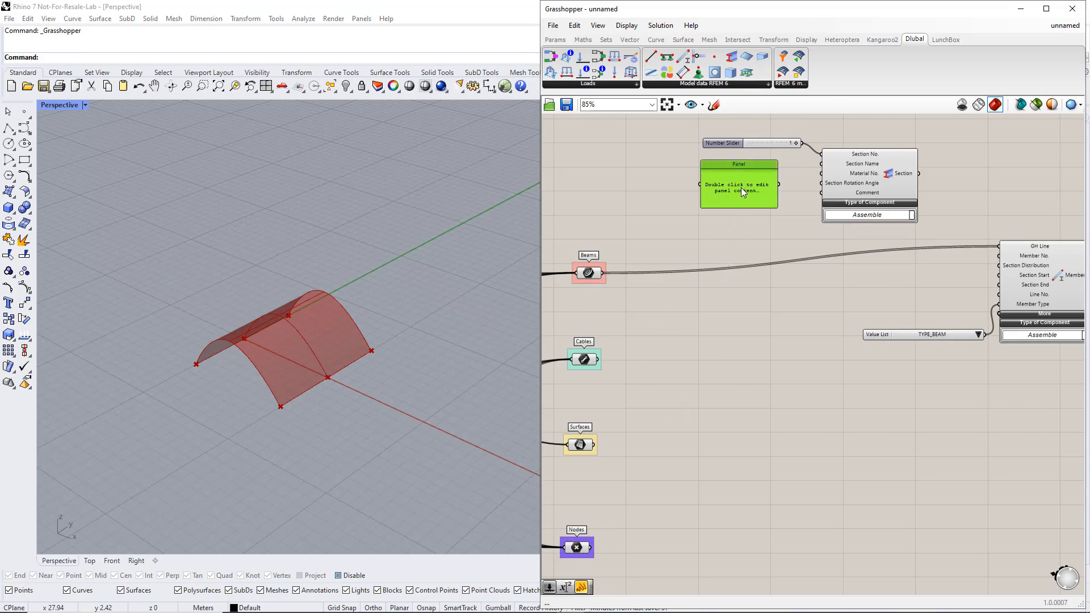
double_click(740, 188)
text(CHS)
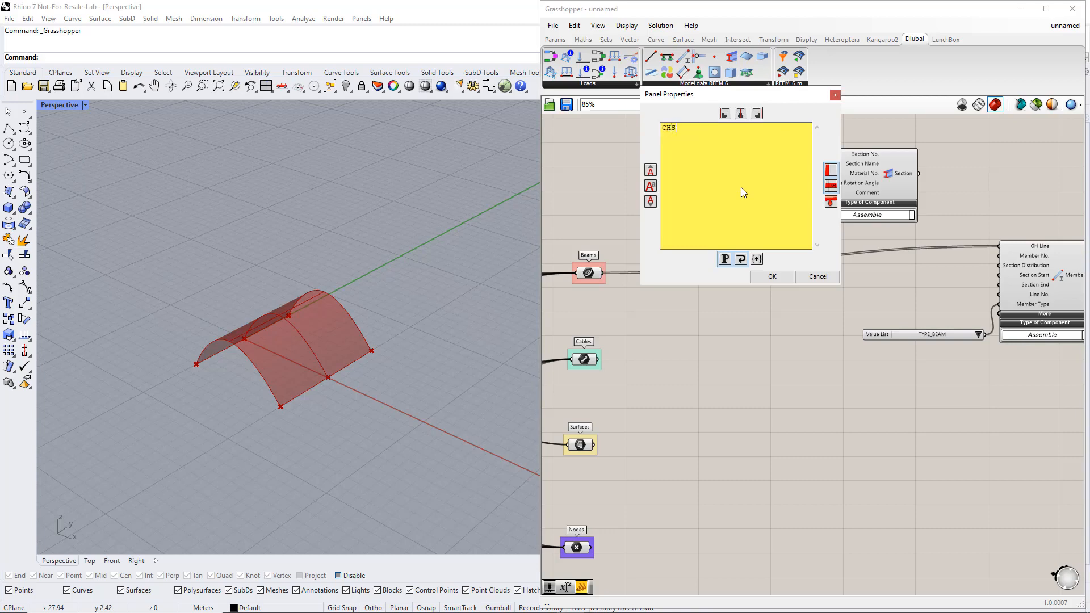
text( 193.7x5)
click(759, 276)
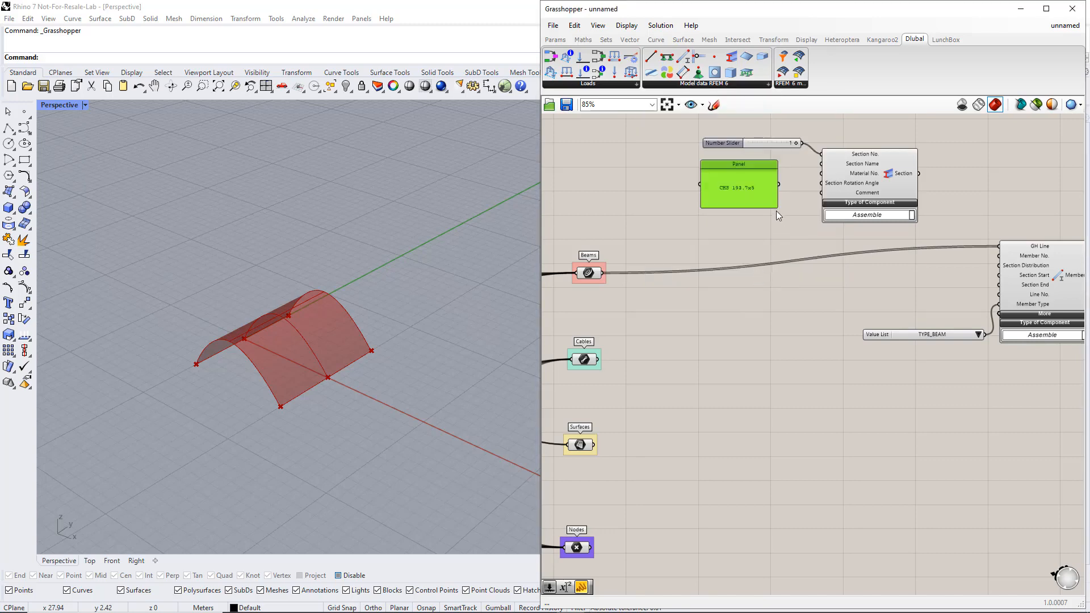
drag(776, 208, 785, 161)
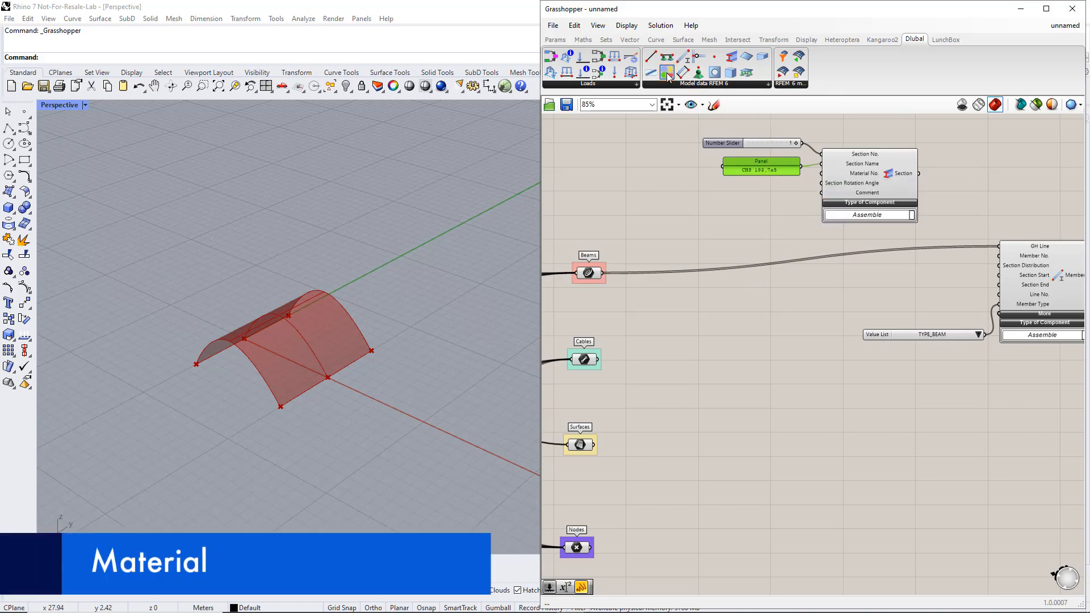
- Add a Dlubal Material component and feed its Material No. input from a number slider set to 1
drag(667, 72, 649, 152)
right_drag(708, 206, 755, 247)
click(600, 169)
double_click(599, 169)
text(1)
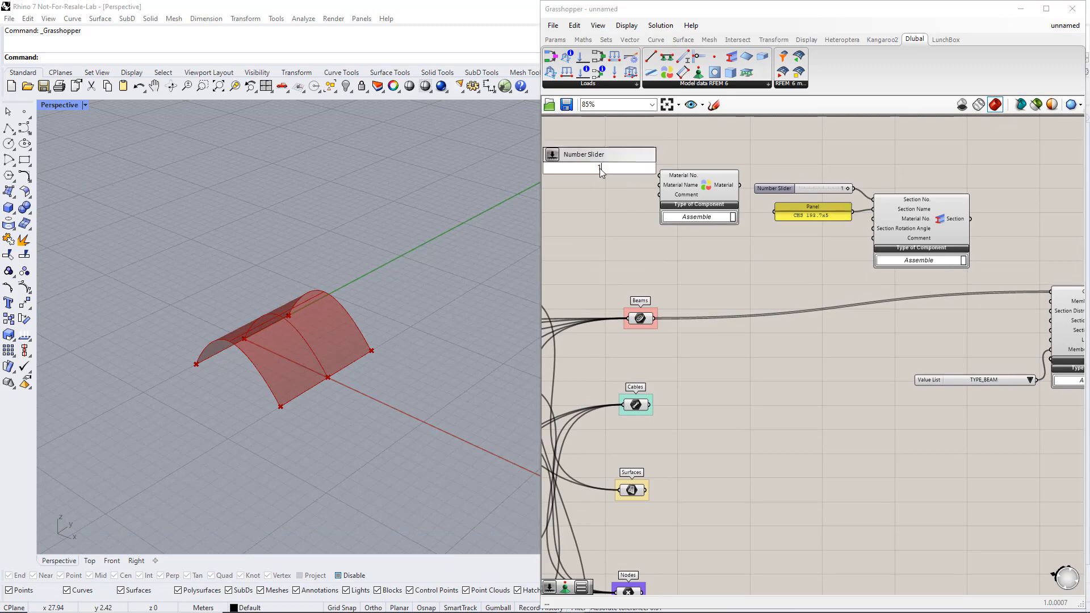
key(Return)
drag(658, 178, 659, 175)
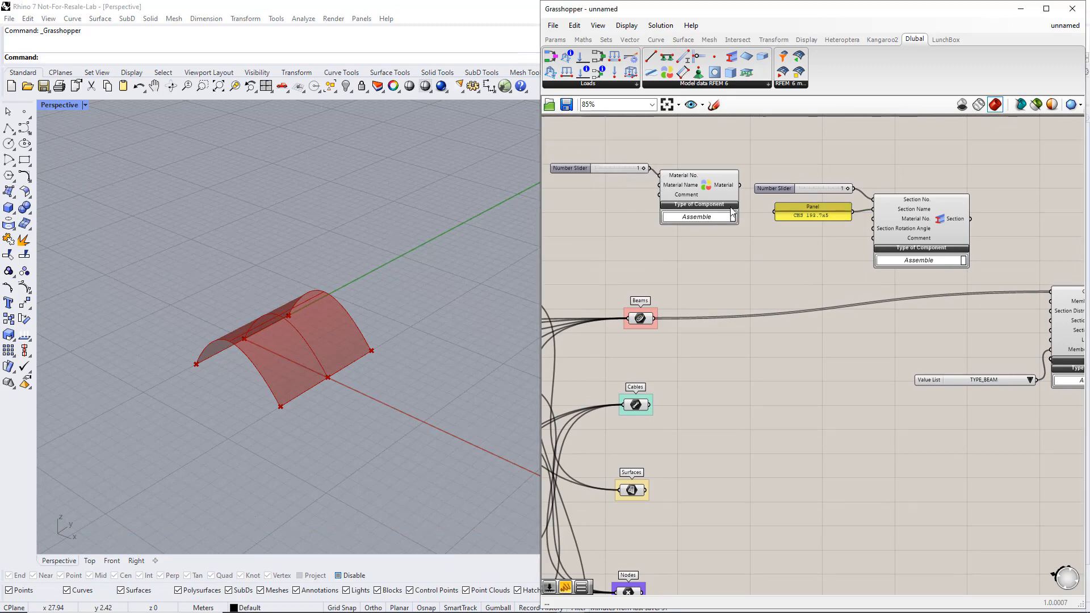
- Duplicate the section name panel, set its text to S235, and connect it to the Material component's Material Name input
alt+drag(804, 217, 593, 199)
double_click(593, 196)
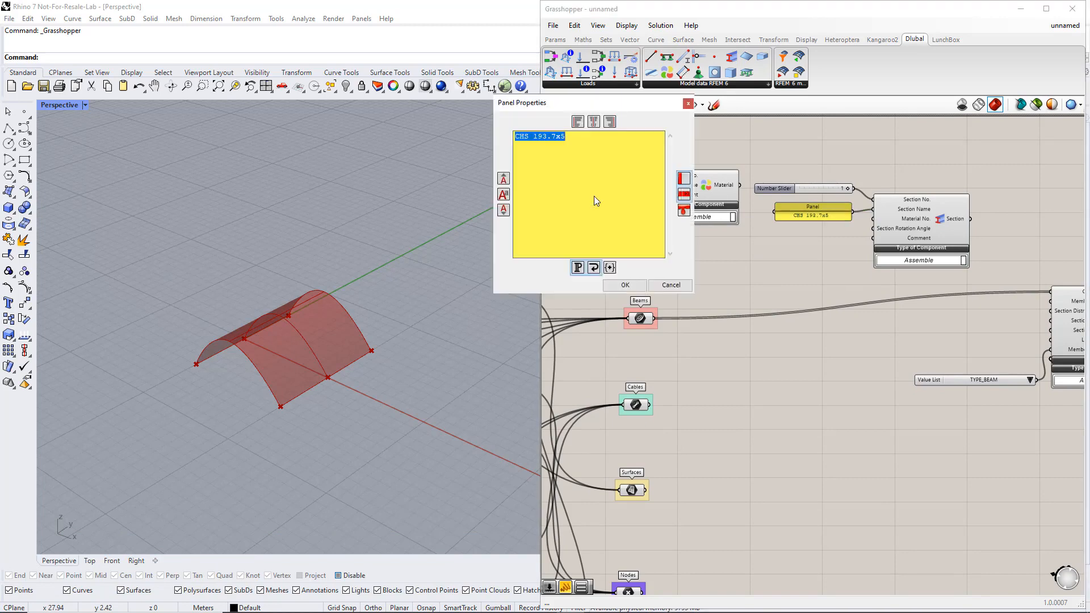
text(S235)
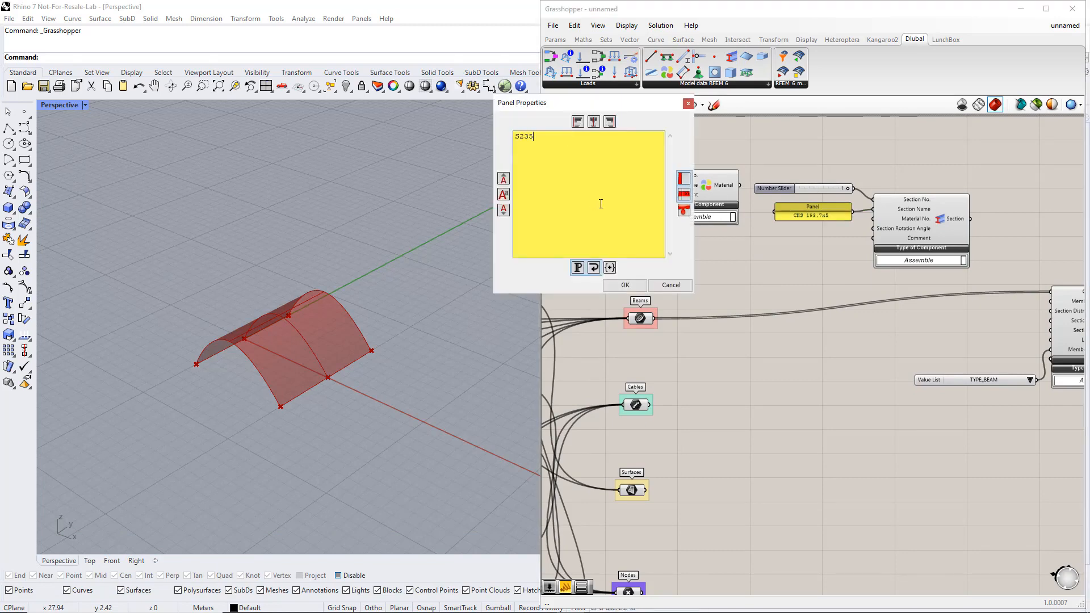
click(627, 285)
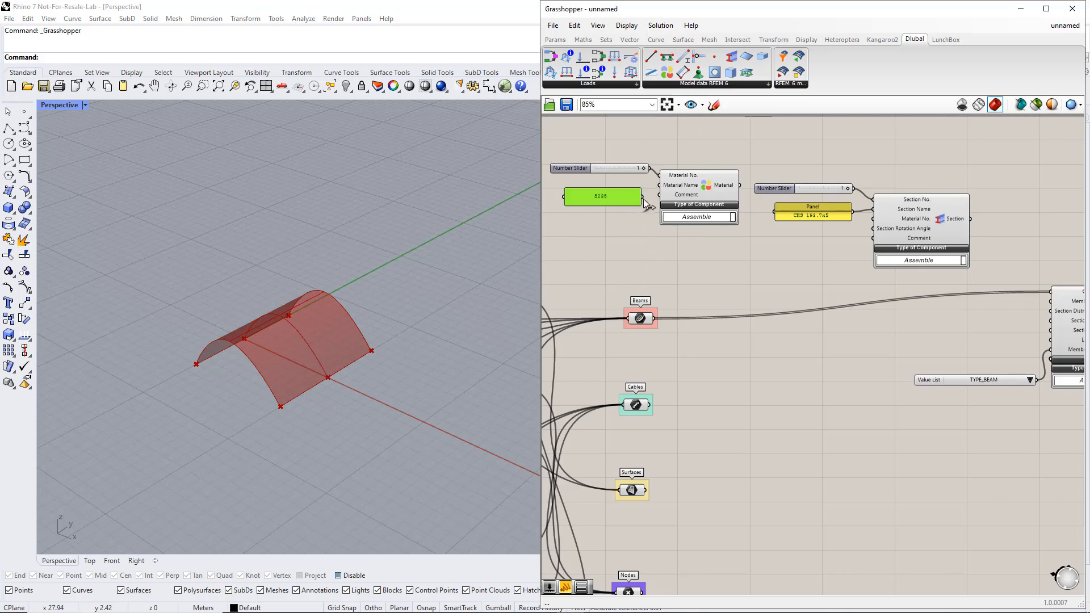
drag(642, 196, 659, 185)
- Connect the Material output to the Section's Material No. input and the Section output to the Member's Section Start input
drag(740, 185, 869, 221)
drag(970, 220, 1050, 320)
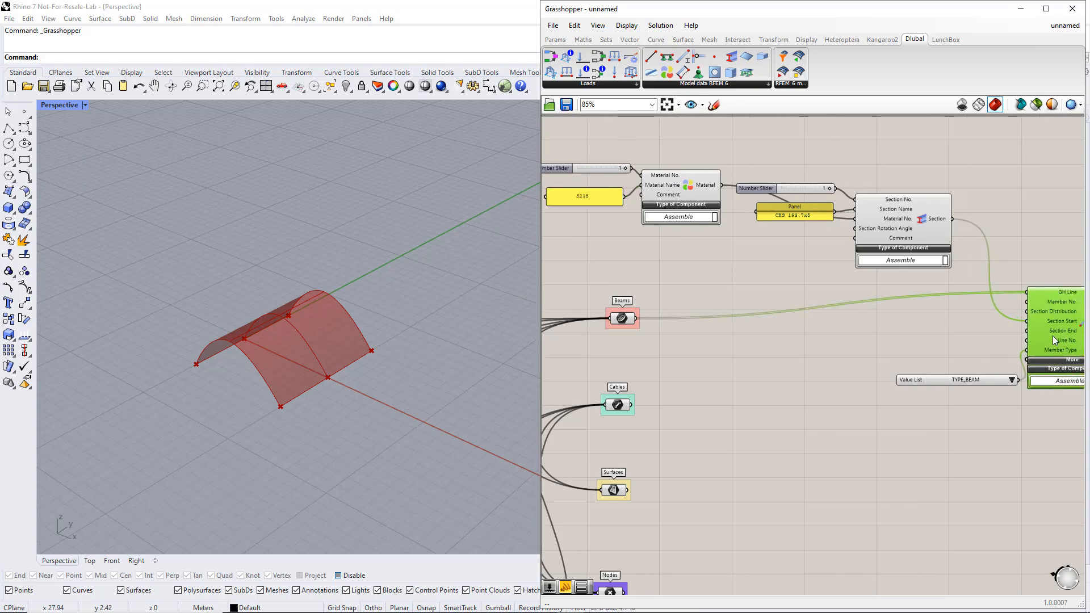
right_drag(1019, 402, 915, 396)
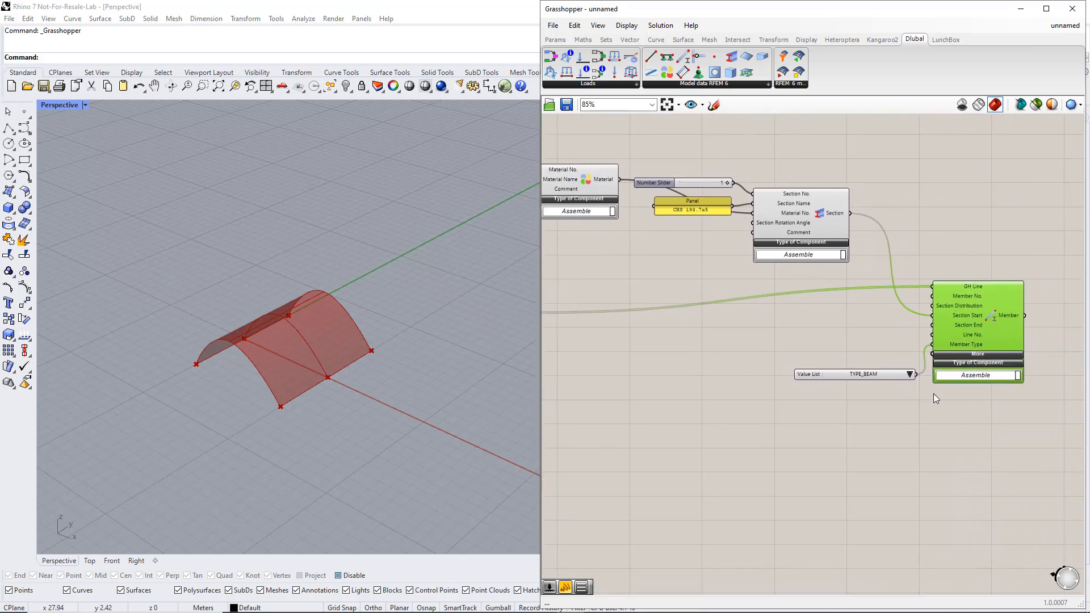
click(897, 335)
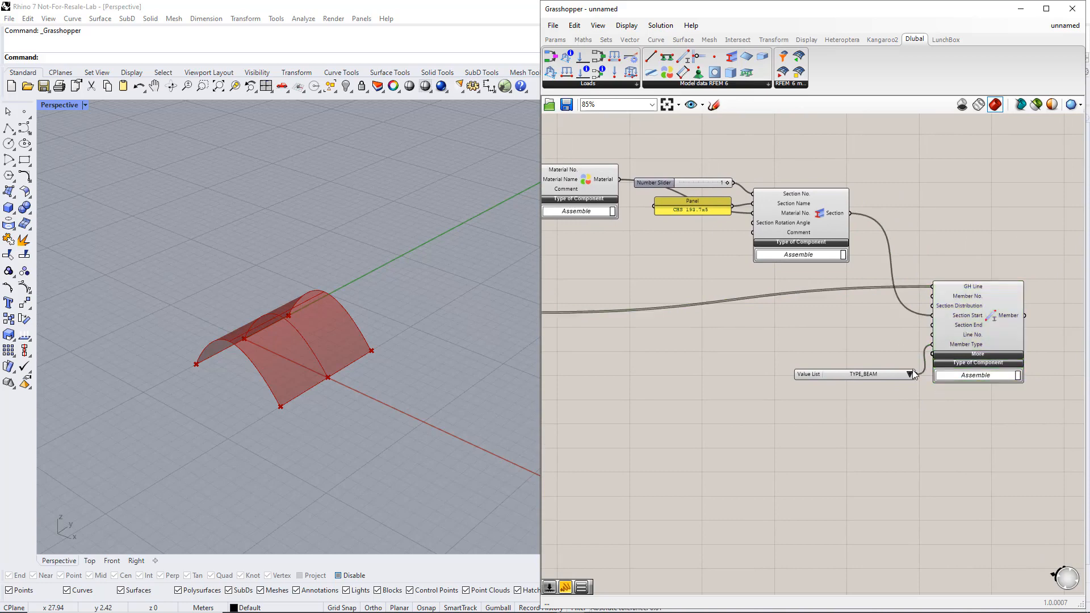
- Place an RFEM 6 Export component below the Member component and expand its Additional inputs
scroll(908, 397, down, 2)
right_drag(912, 407, 815, 336)
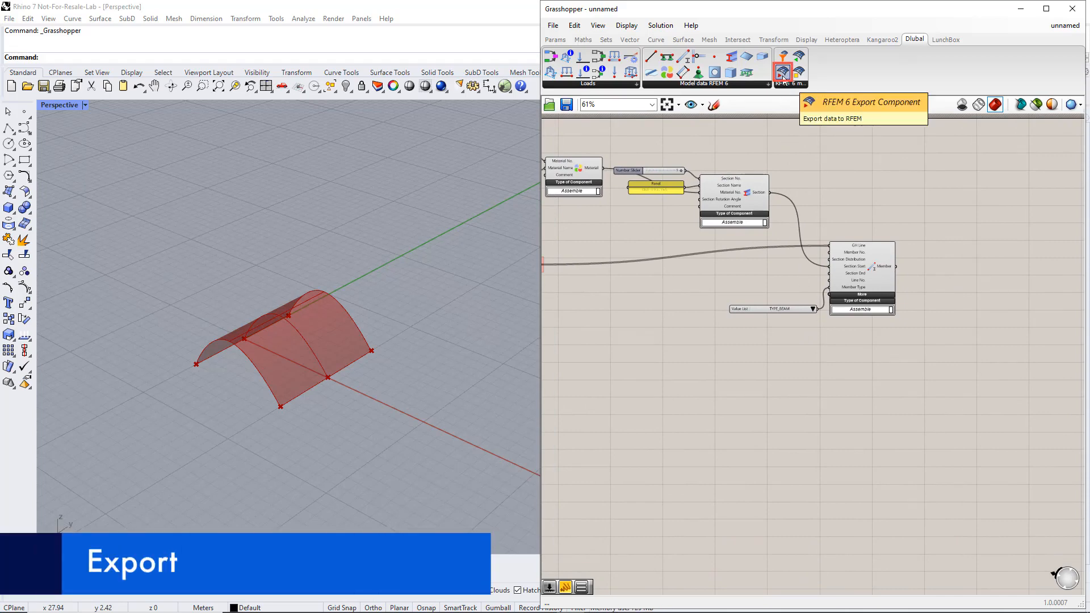
drag(783, 73, 931, 269)
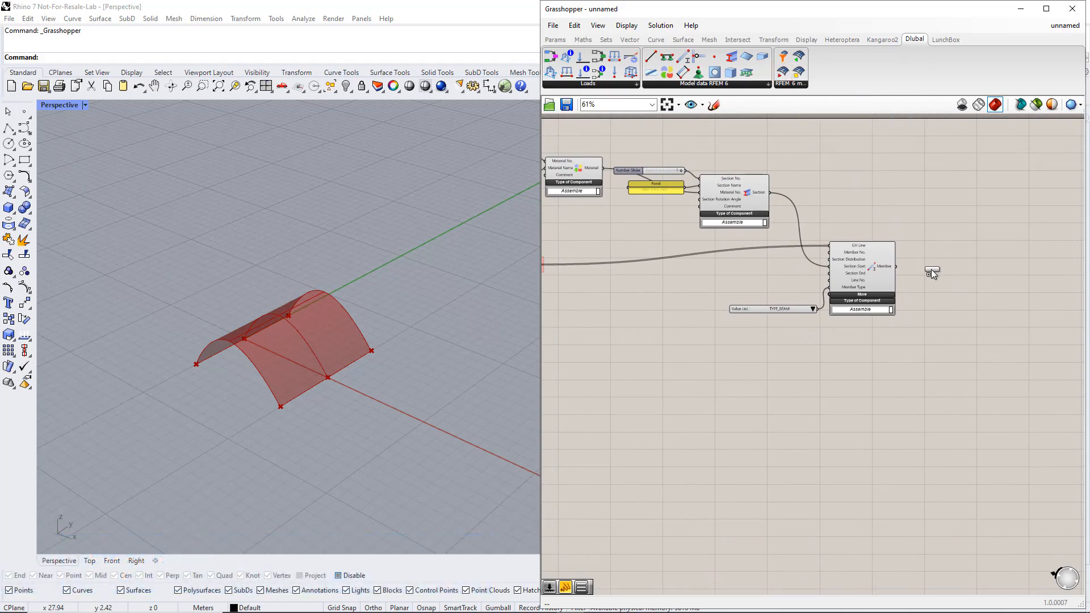
drag(990, 332, 992, 334)
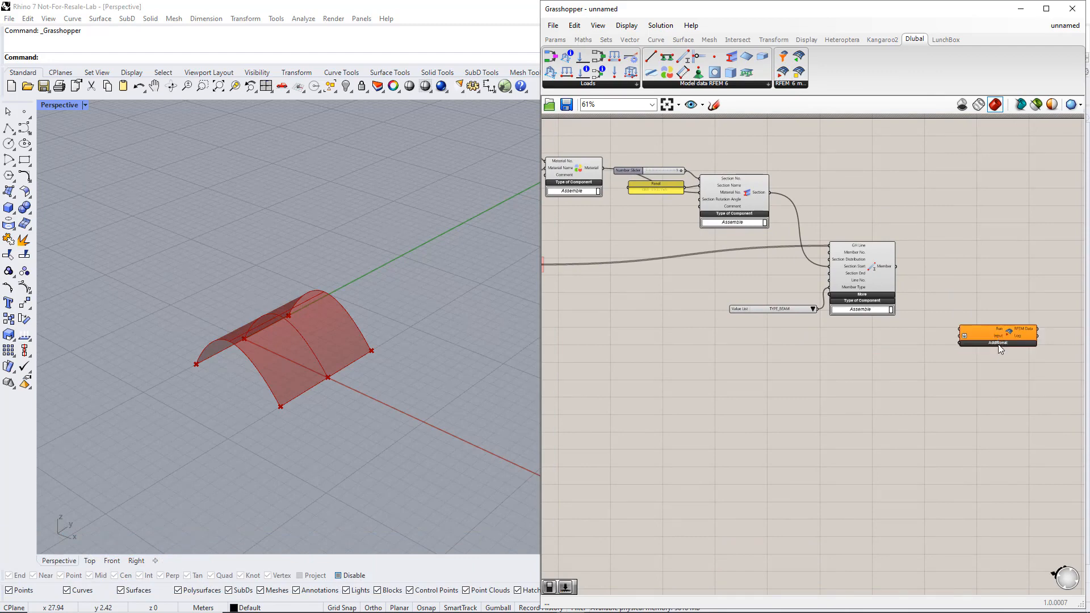
click(998, 344)
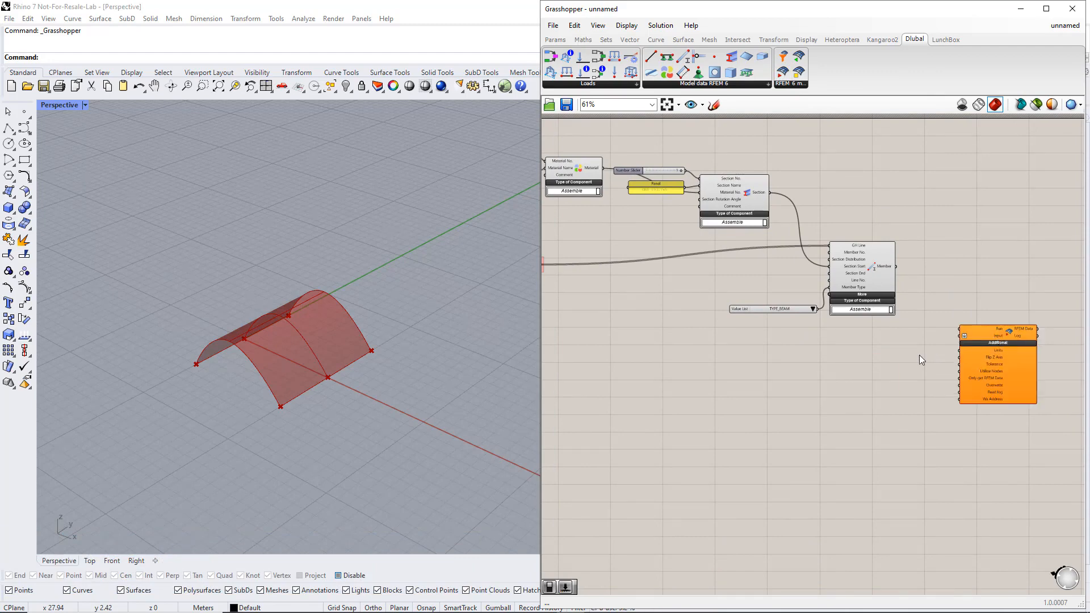
- Add a Boolean Toggle, connect it to the Export component's Run input, and position it just above the component
click(556, 40)
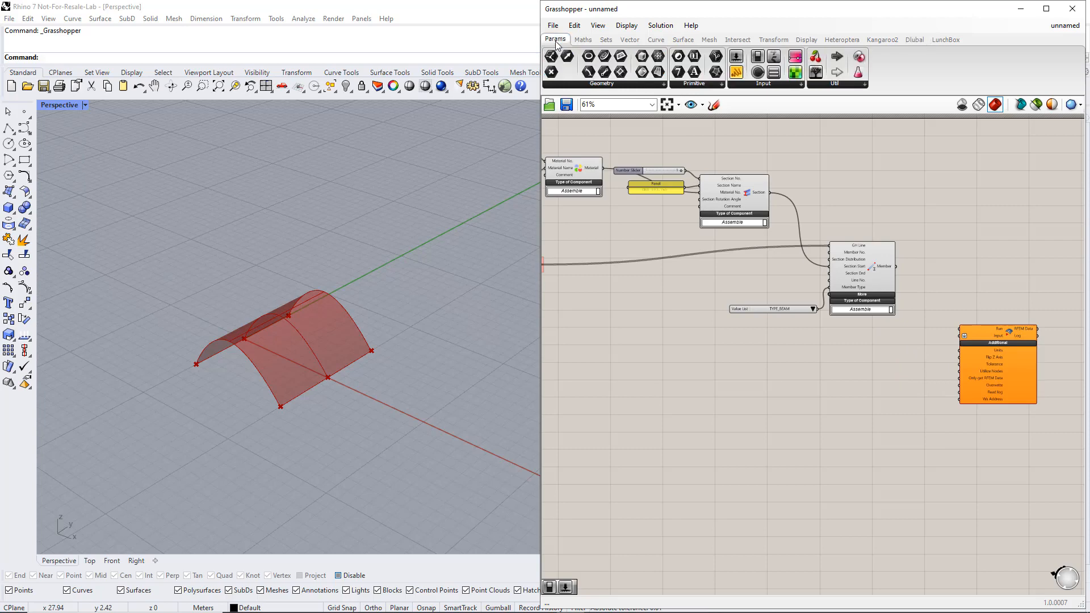
click(755, 85)
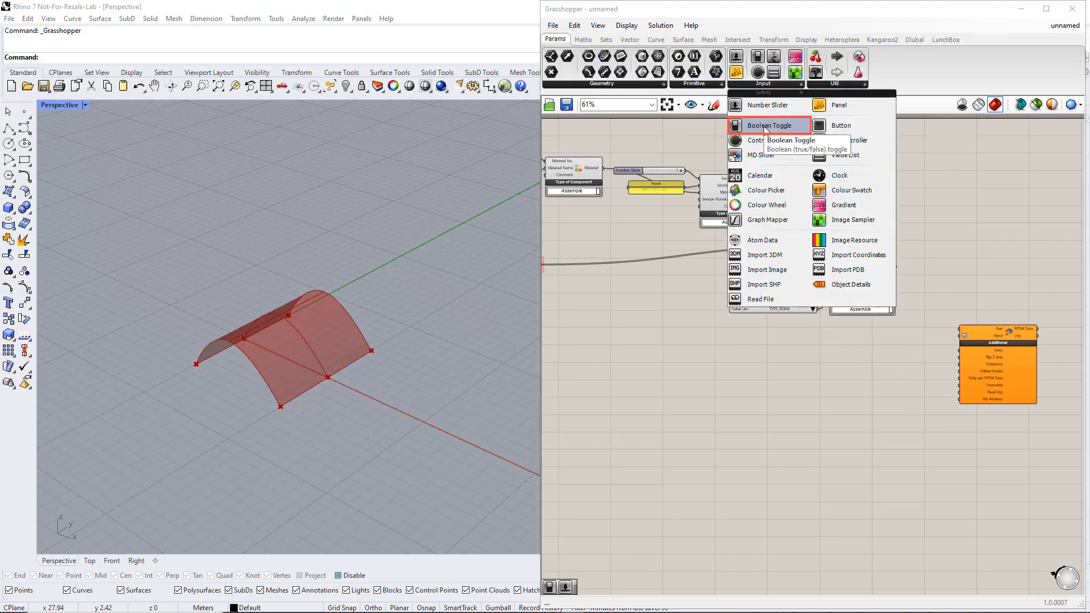
drag(764, 129, 990, 355)
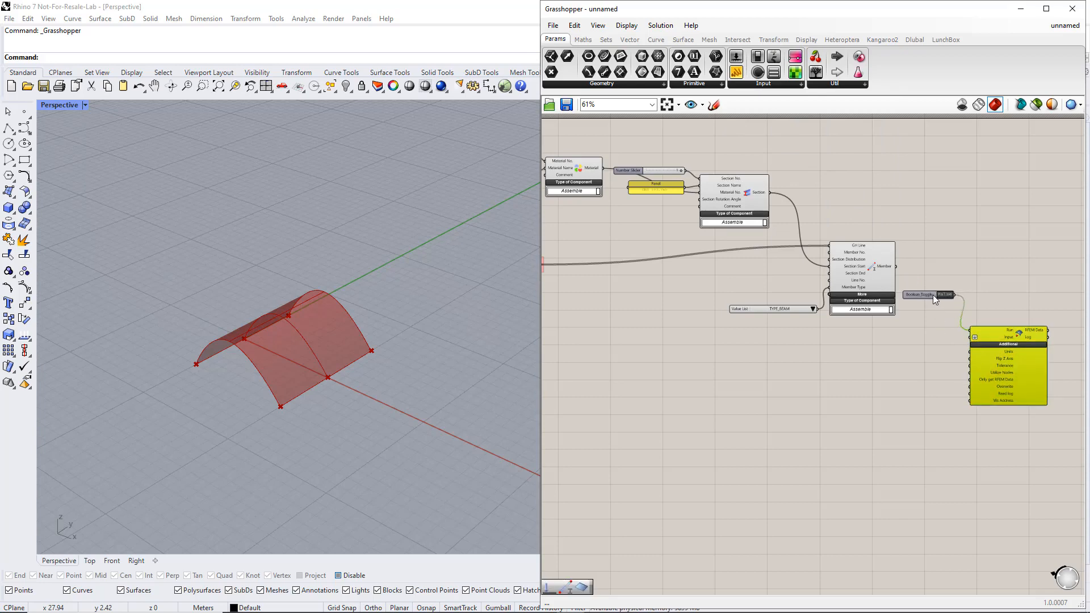
drag(931, 295, 940, 305)
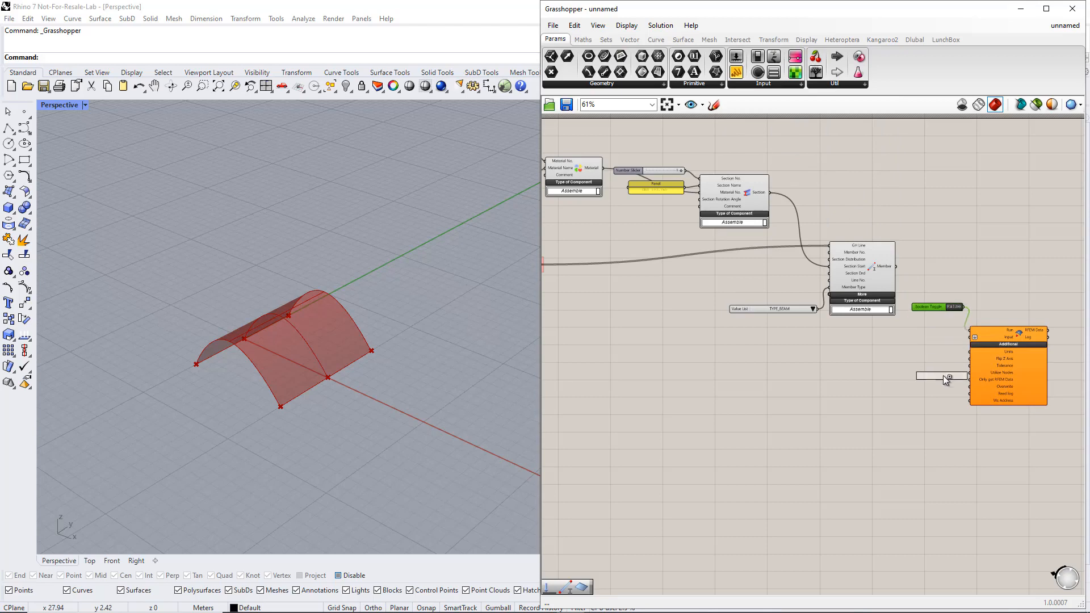
- Connect a second Boolean Toggle to the Export component's Overwrite input and set it to True
drag(942, 376, 969, 386)
double_click(952, 425)
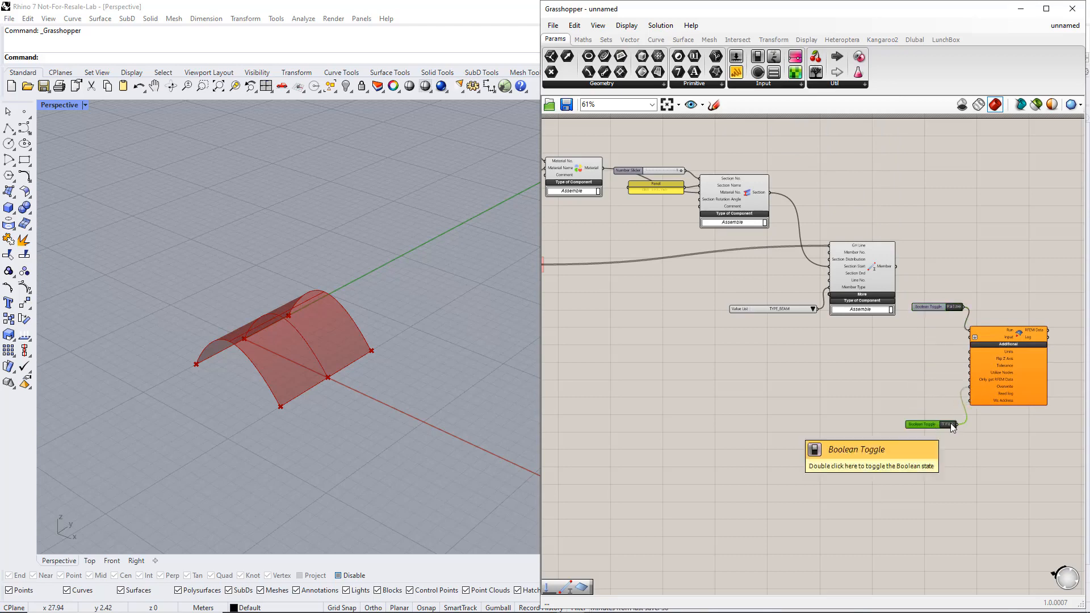
click(924, 363)
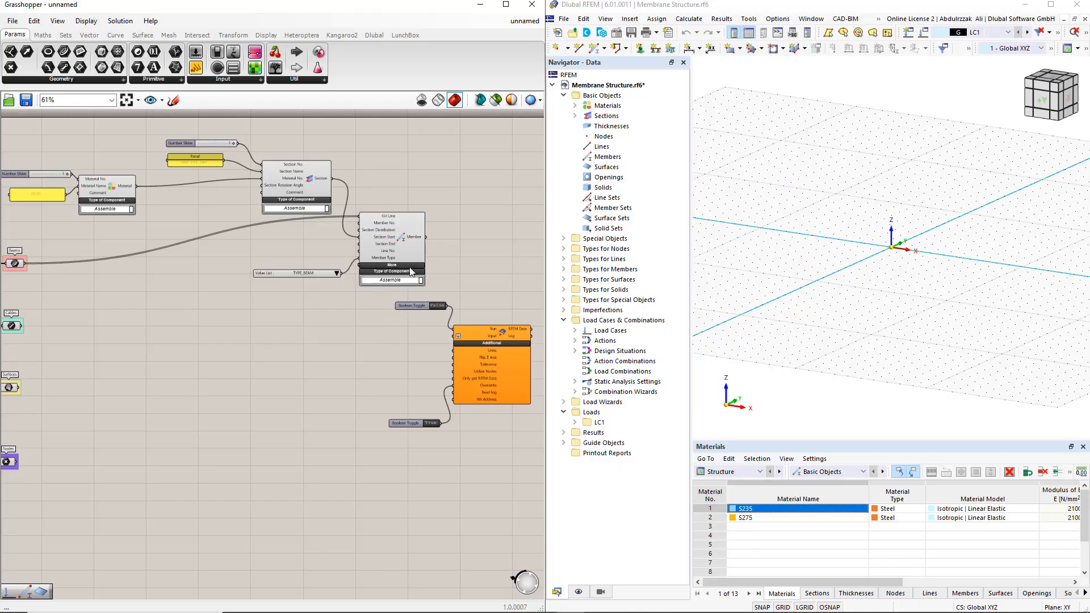
- Connect the Member, Section and Material outputs to the Export component's Input and set the Run toggle to True
drag(425, 236, 453, 335)
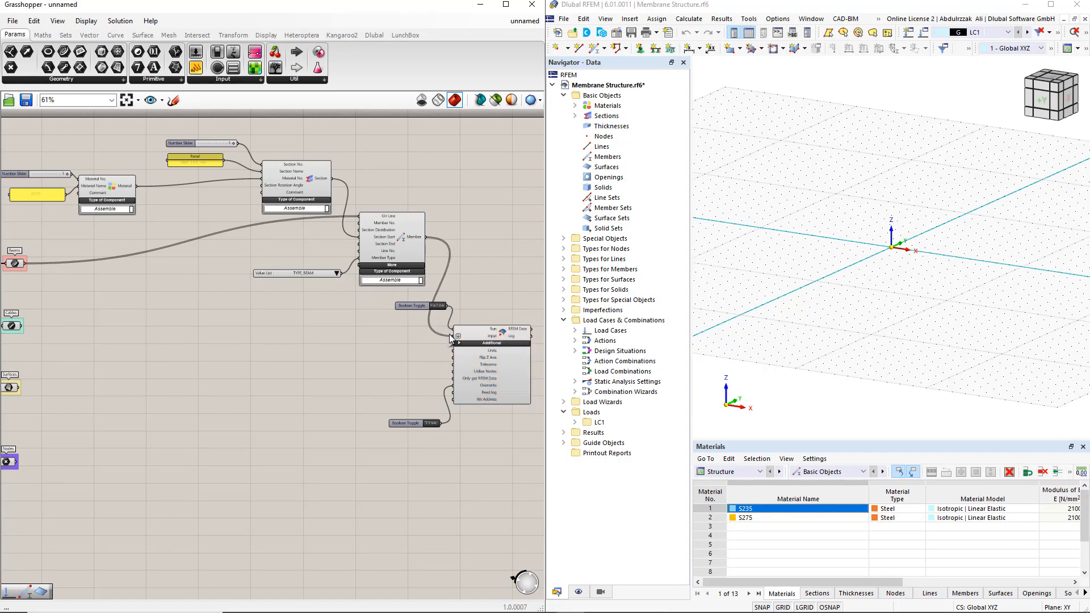
shift+drag(335, 185, 454, 340)
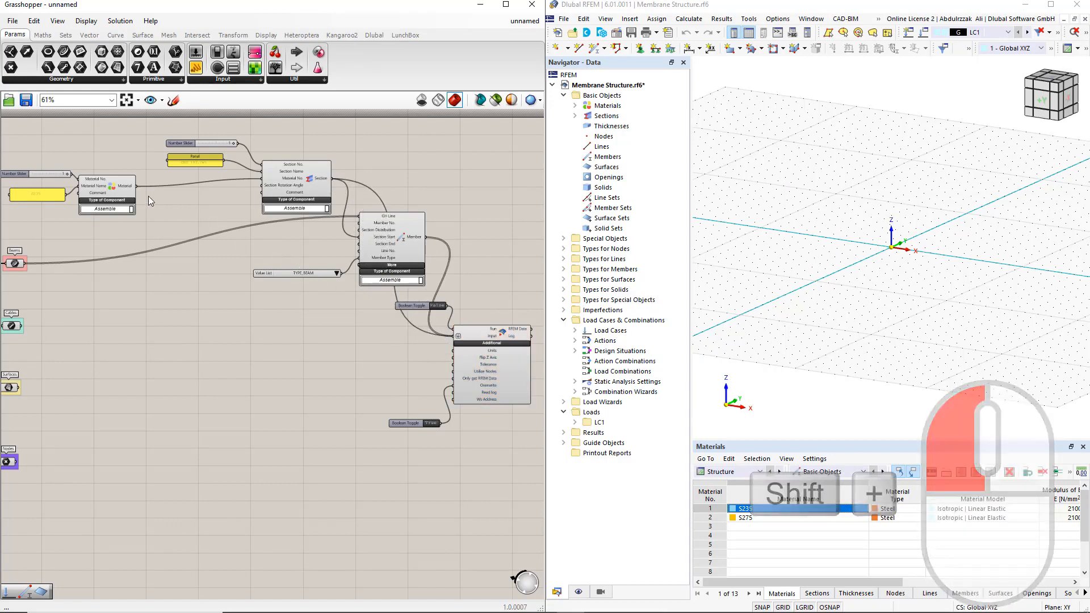
drag(136, 186, 453, 335)
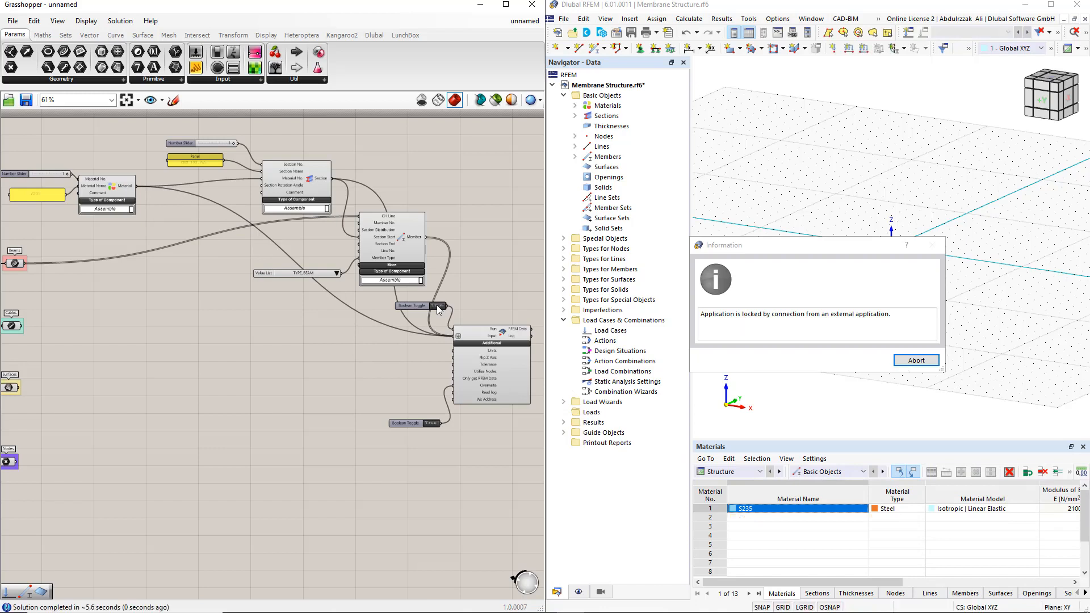
- Abort the external connection in RFEM and set the Export component's Run toggle back to False
click(908, 362)
click(876, 365)
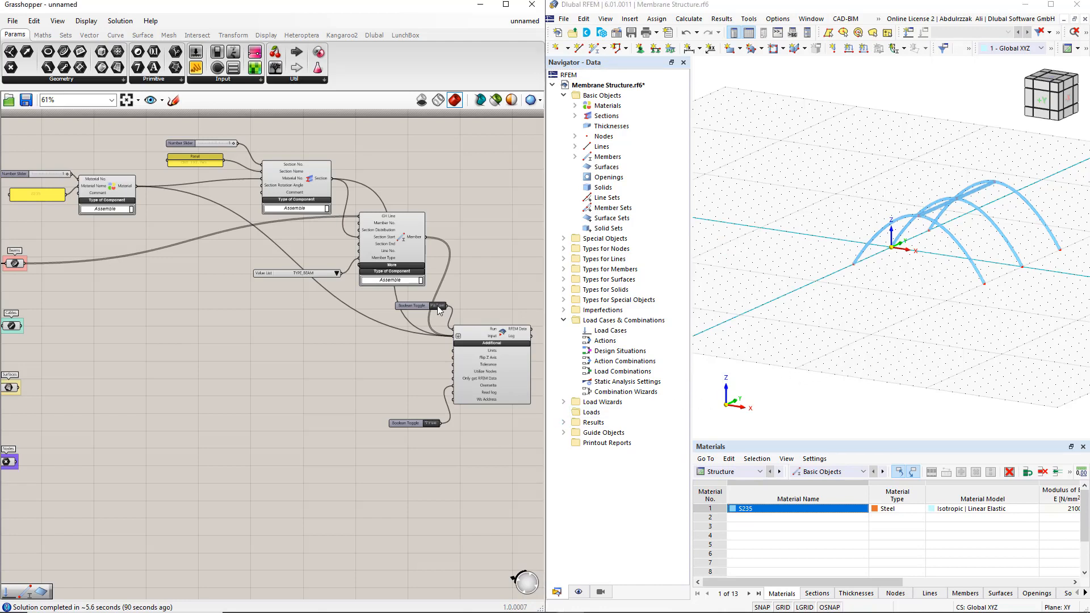
click(437, 306)
- Duplicate the beam Section and Member setup below the original and connect the Cables container to the copy's GH Line input
drag(377, 335, 160, 130)
alt+drag(295, 186, 237, 305)
drag(22, 326, 302, 335)
- Raise the copied Section No. slider's maximum to 2 and set its value to 2
scroll(152, 304, up, 1)
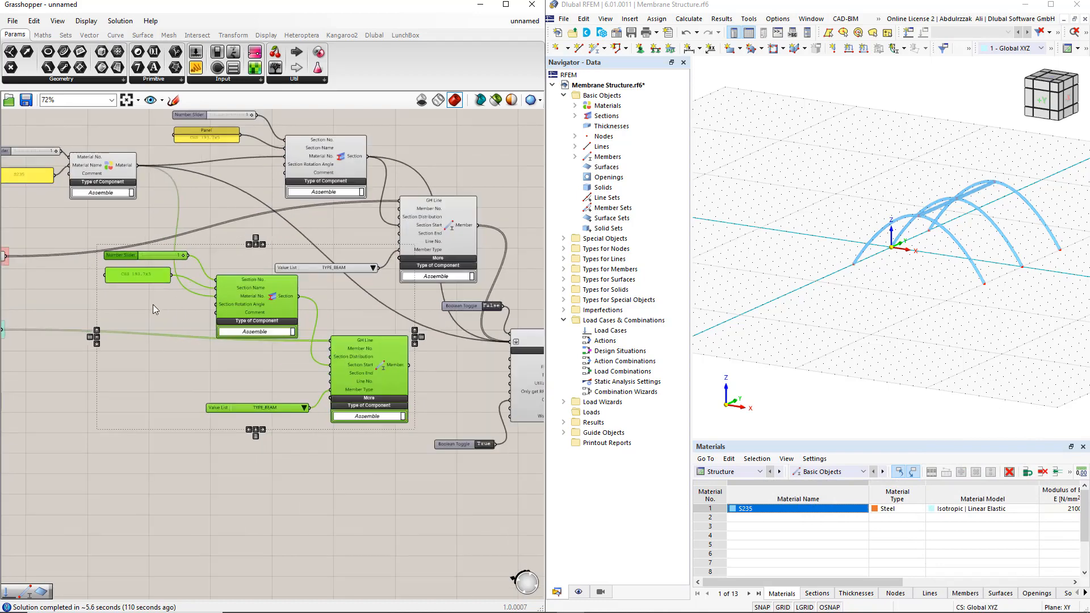
click(148, 285)
double_click(124, 257)
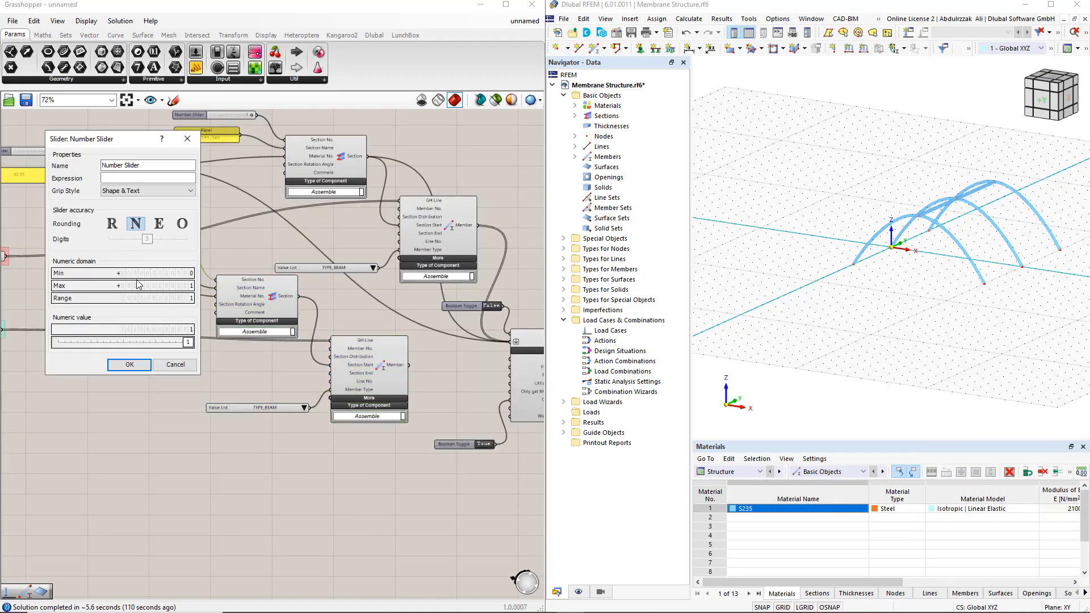
click(118, 285)
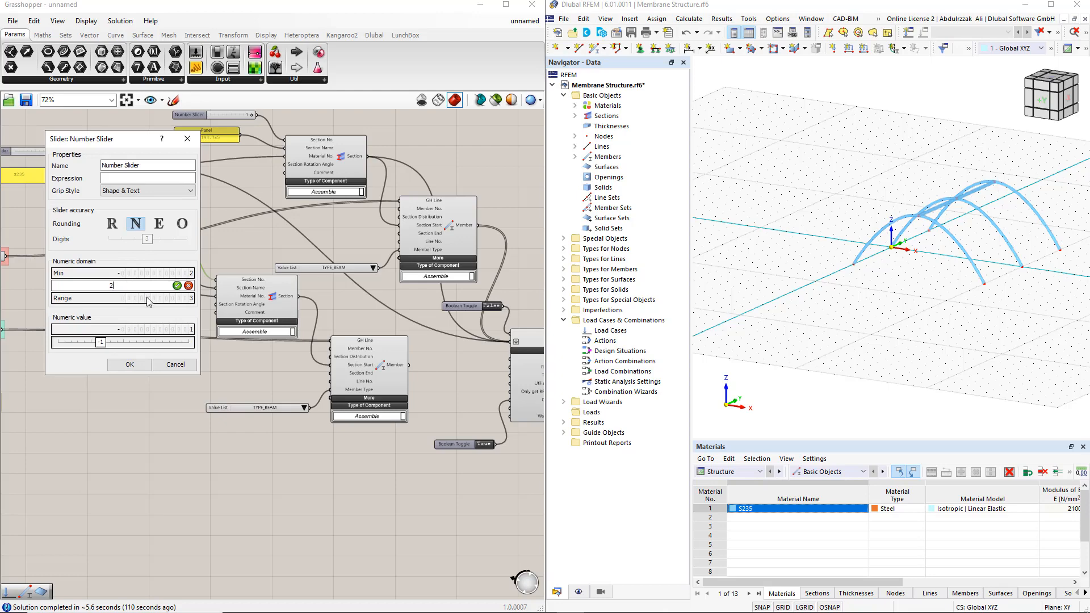
text(2)
click(176, 286)
click(130, 365)
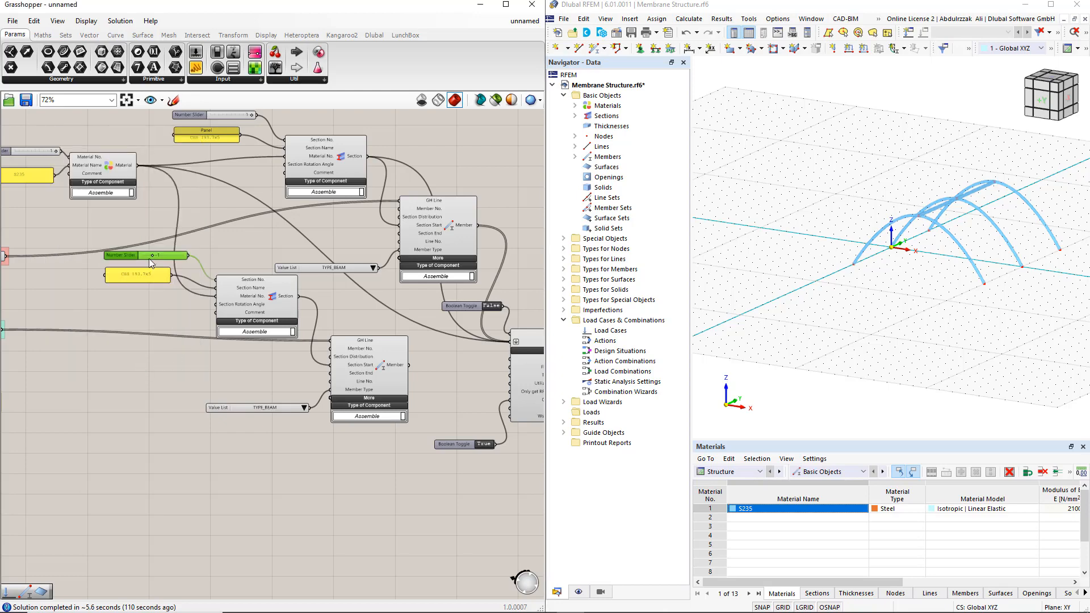
drag(149, 259, 185, 258)
- Change the copied section name panel's text to R 20
scroll(134, 278, up, 3)
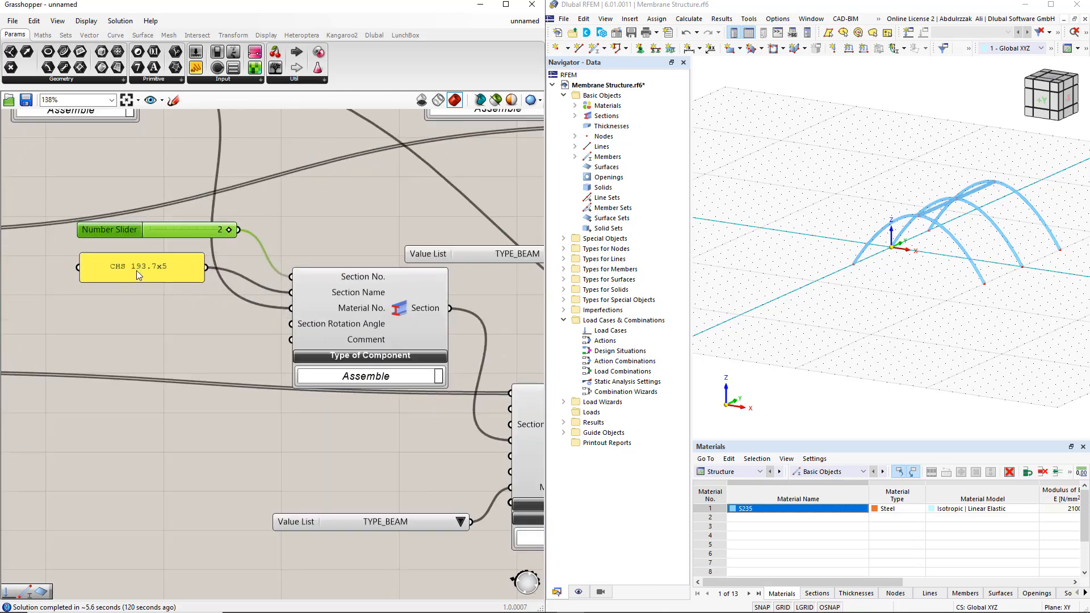
double_click(137, 273)
text(R)
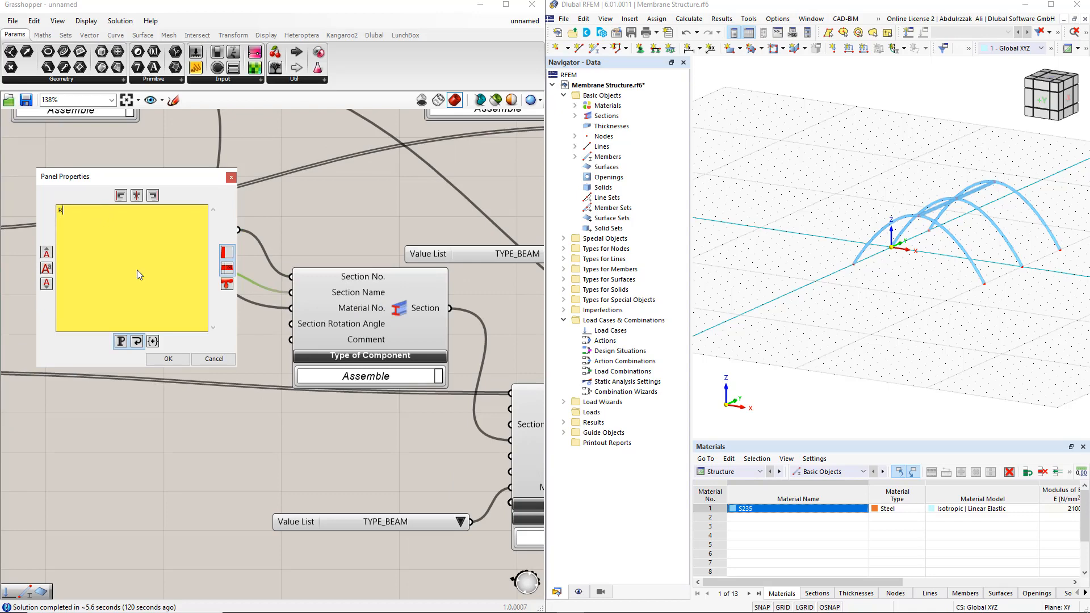
text( 20)
click(167, 359)
click(167, 337)
- Set the copied Member component's Member Type value list to TYPE_CABLE
scroll(167, 337, down, 2)
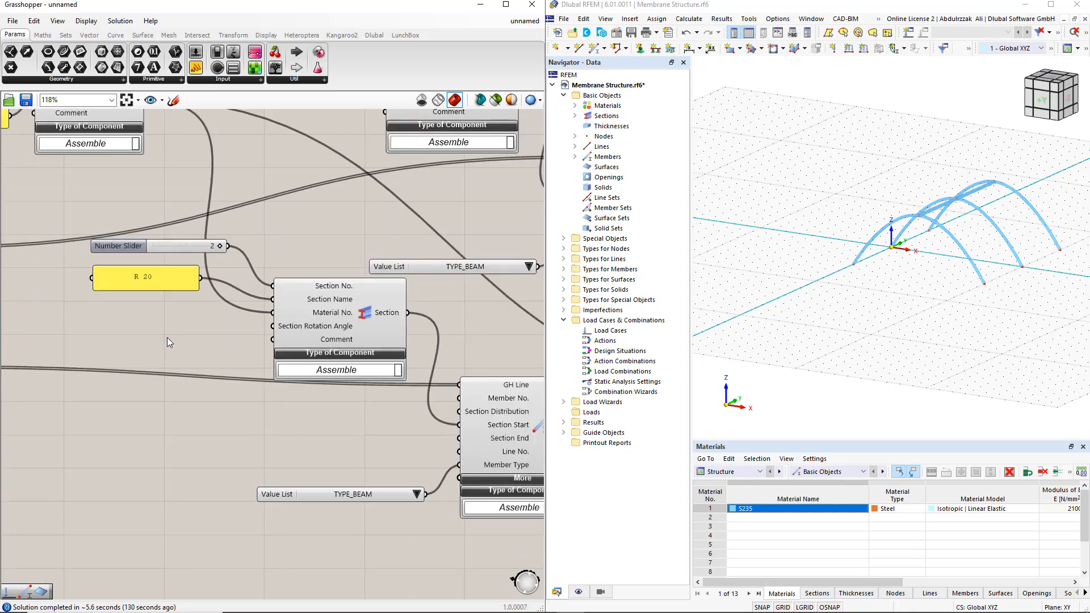
right_drag(326, 441, 236, 259)
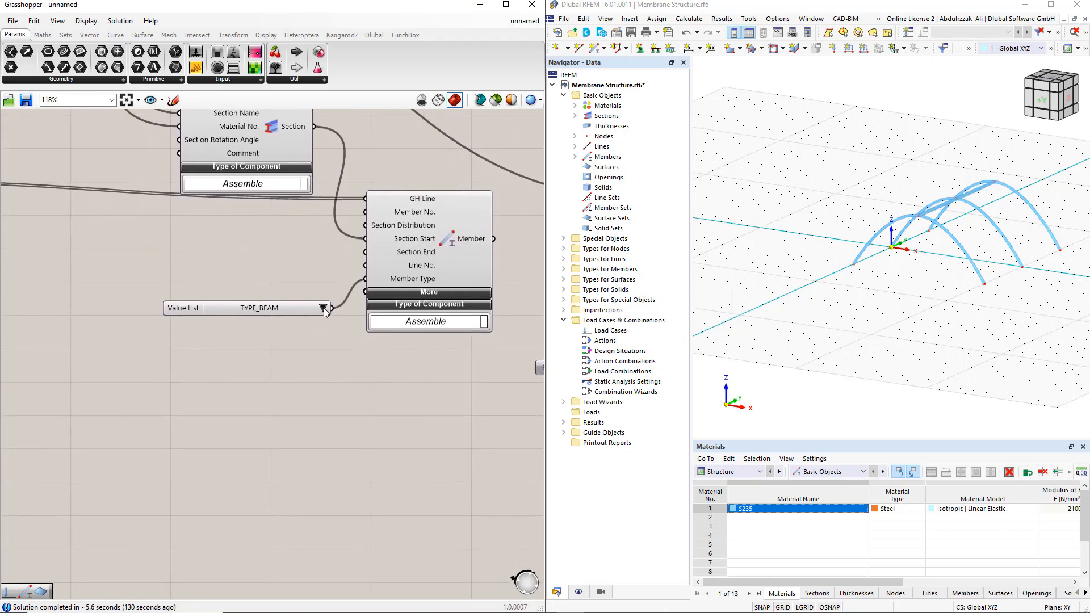
click(323, 308)
click(354, 340)
scroll(277, 387, down, 5)
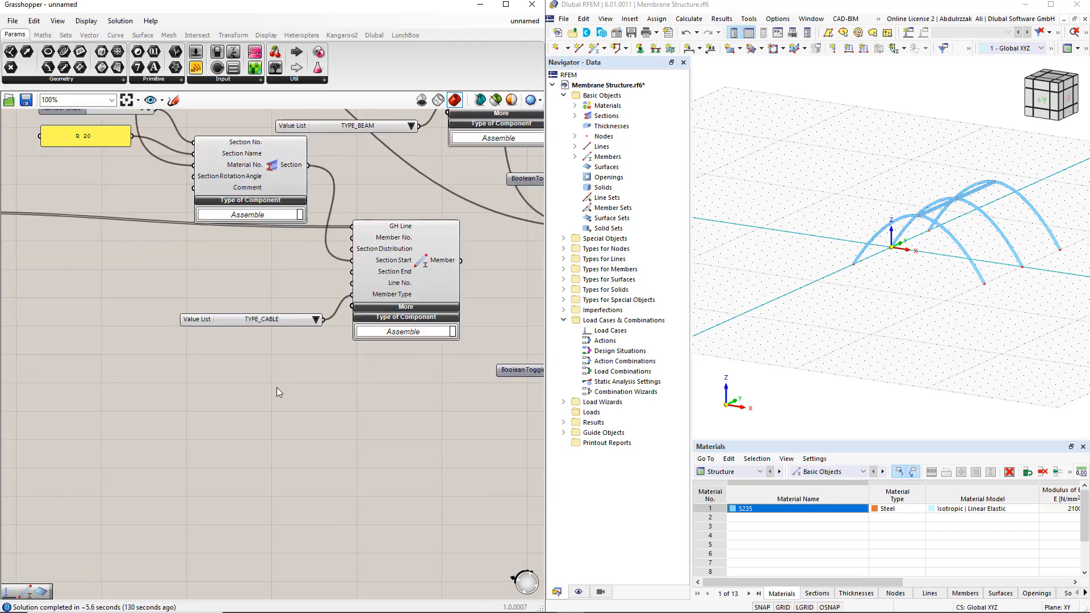
- Add the cable Member and Section outputs to the Export component's Input, then run the export and abort the external connection in RFEM
right_drag(351, 415, 292, 463)
scroll(314, 442, up, 1)
shift+drag(315, 342, 316, 343)
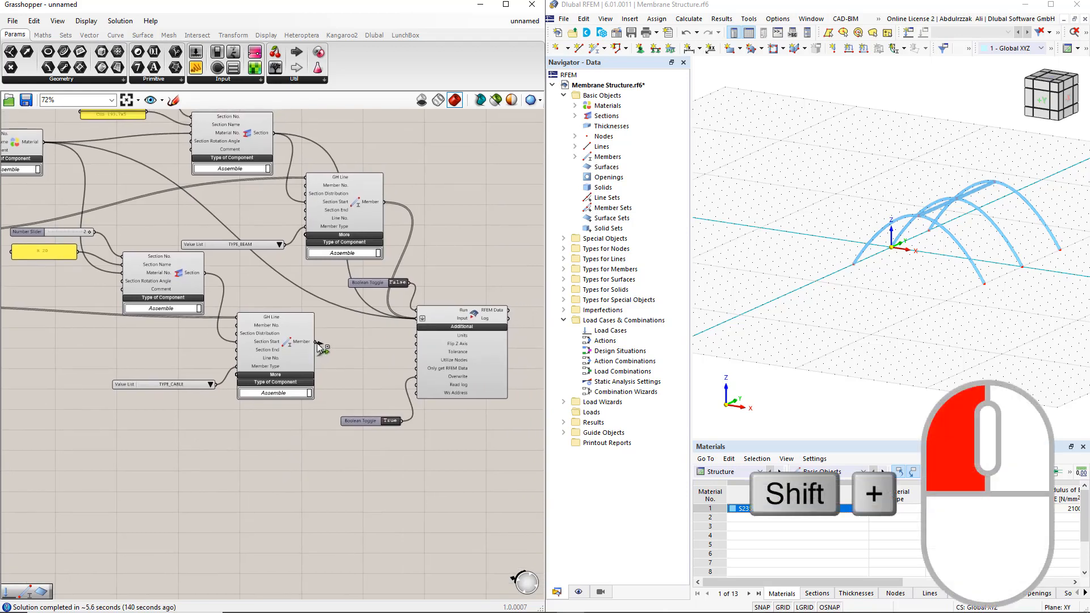
shift+drag(391, 325, 417, 319)
shift+drag(211, 278, 420, 321)
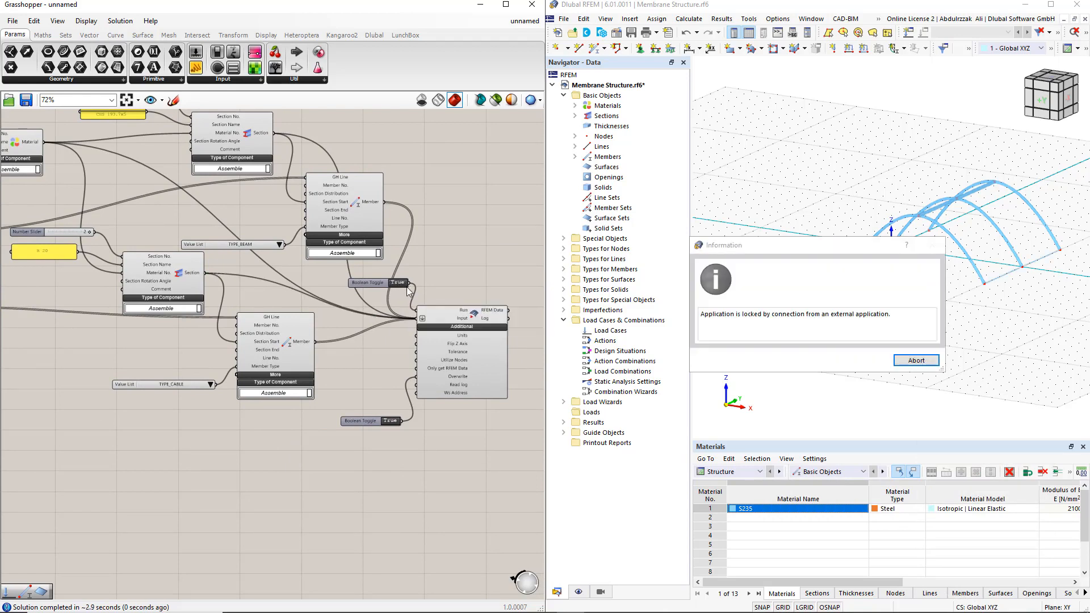
click(915, 360)
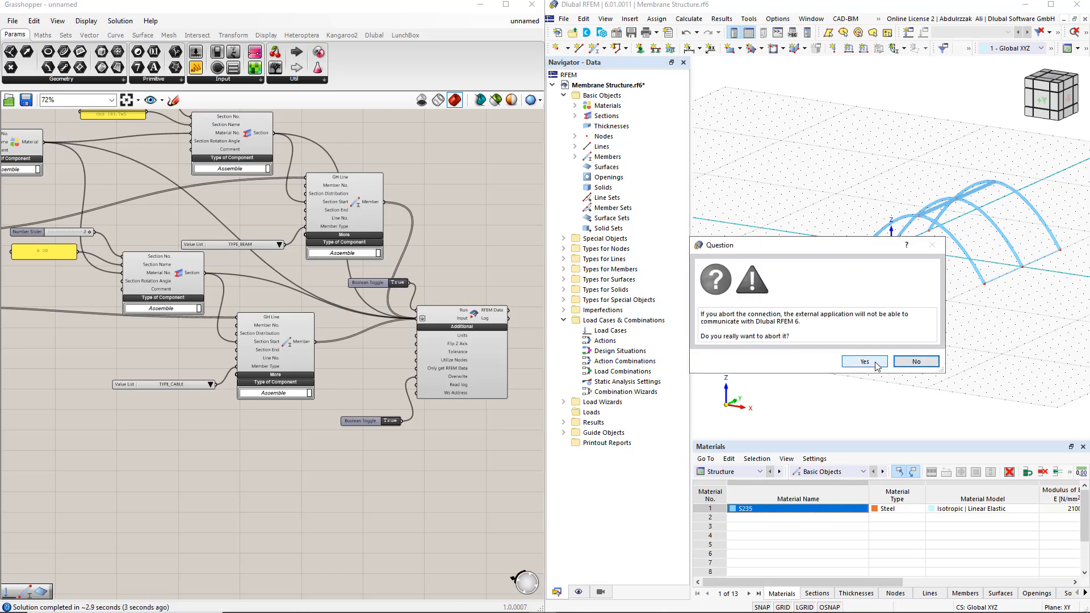
click(866, 364)
- Color the rendered members in RFEM by Member Type to check the exported beams and cables
click(579, 592)
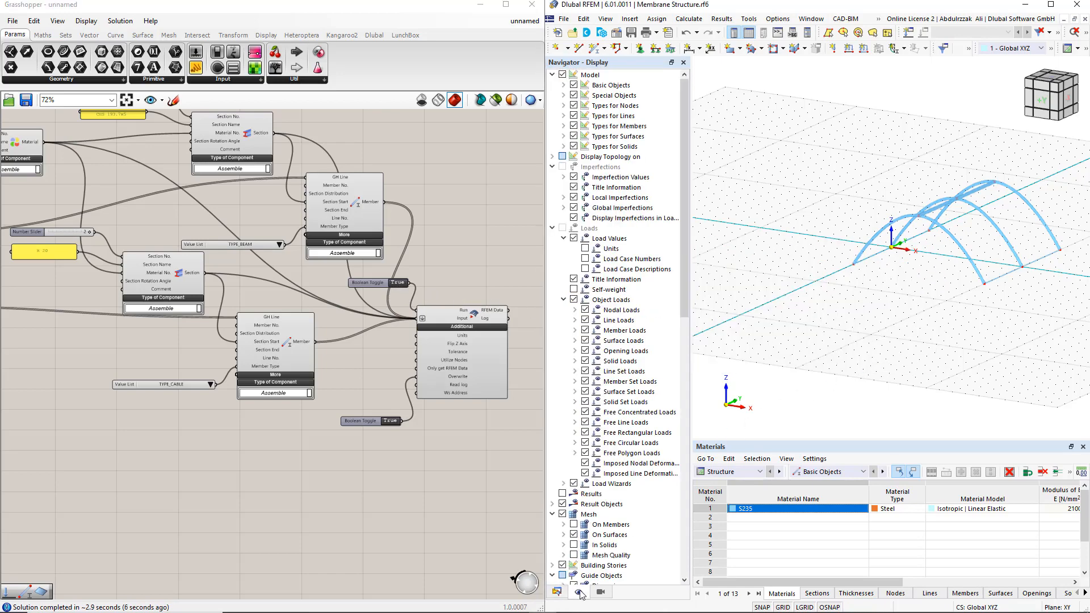
scroll(606, 488, down, 10)
scroll(606, 488, down, 6)
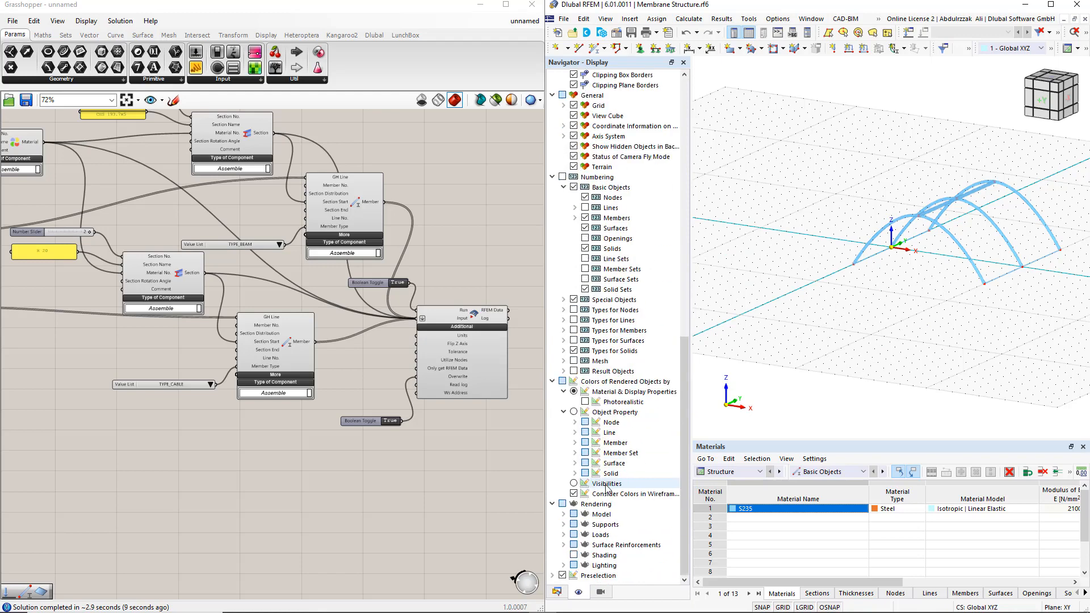
click(575, 443)
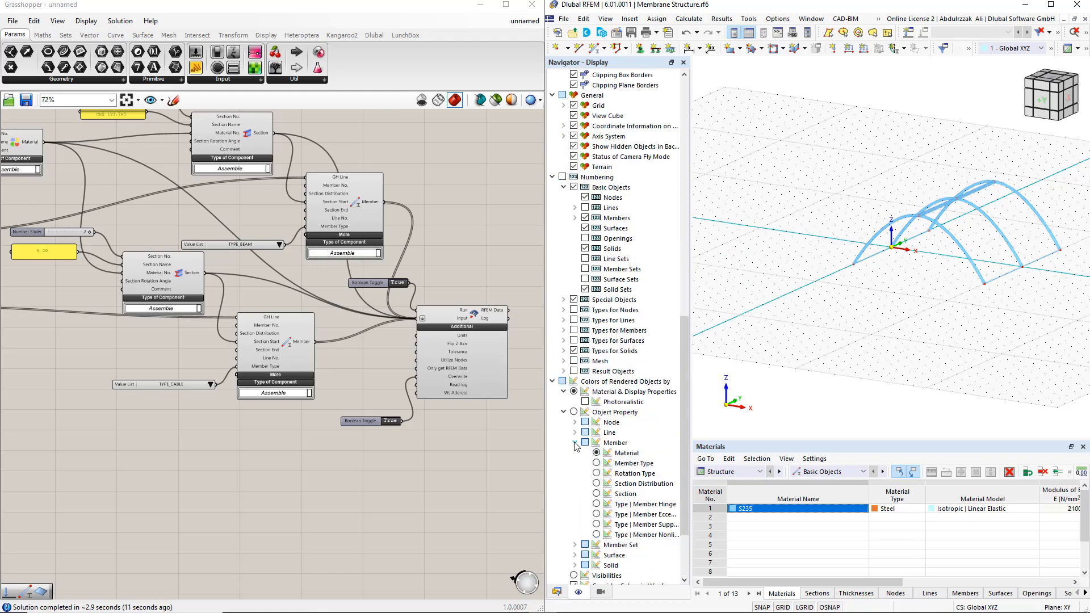
click(596, 464)
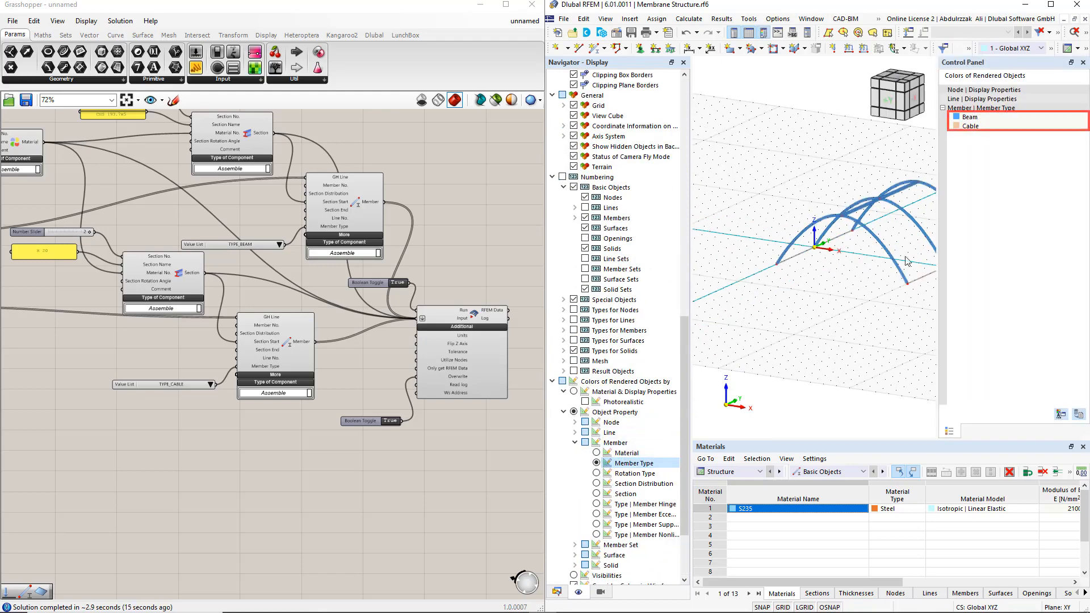
scroll(860, 282, down, 2)
middle_drag(859, 282, 805, 301)
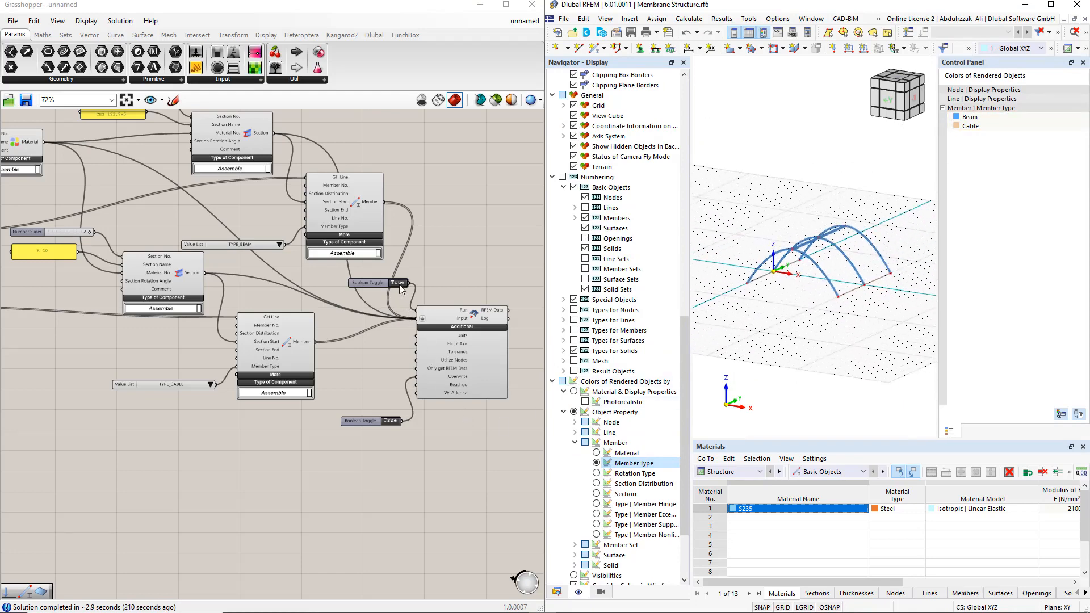
- In Grasshopper, place a Dlubal Surface component below the TYPE_CABLE value list
scroll(366, 349, down, 2)
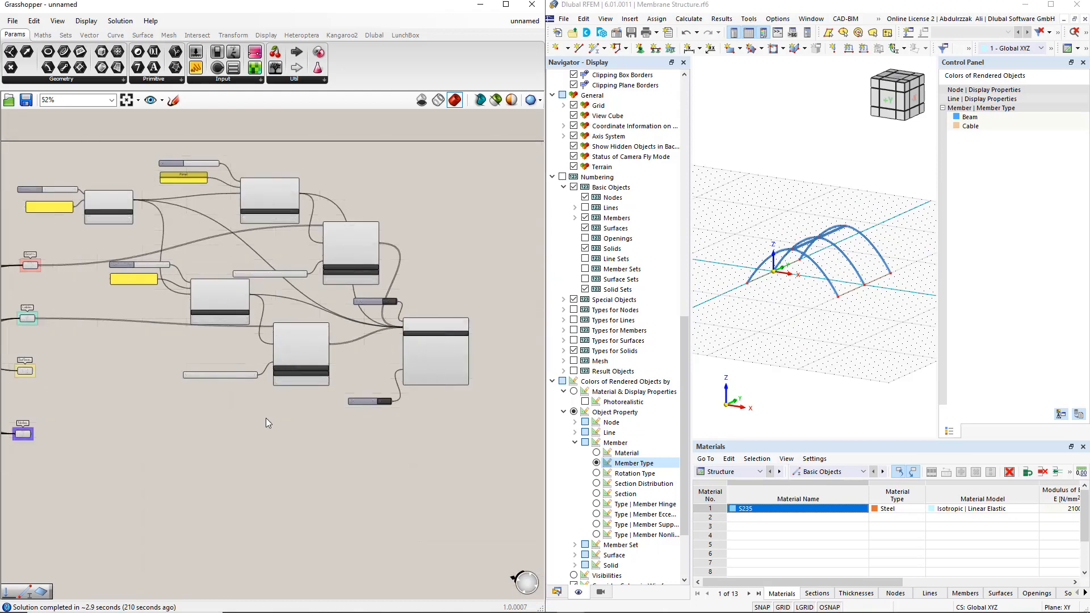
right_drag(341, 400, 376, 403)
scroll(304, 399, up, 4)
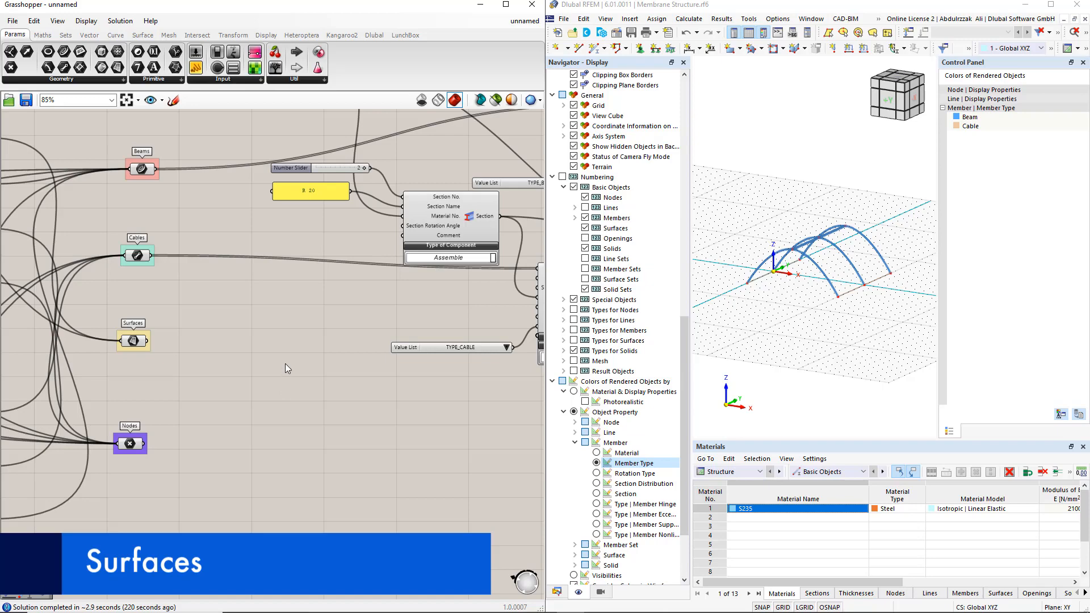
click(376, 39)
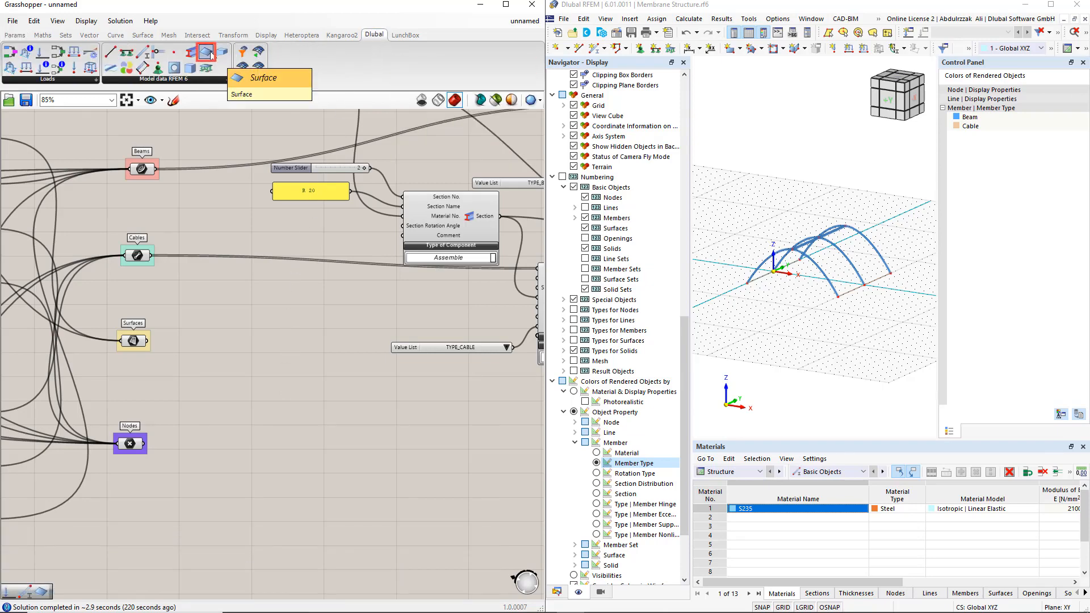
drag(210, 55, 416, 391)
click(390, 401)
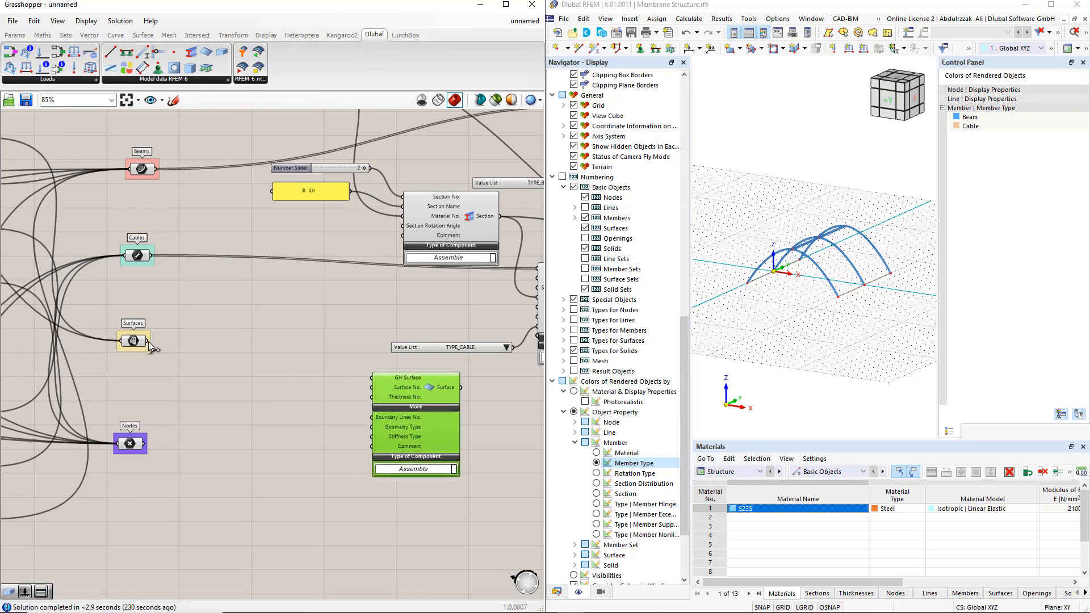
- Connect the Surfaces parameter to the Surface component's GH Surface input and reposition the component below the cable Member component
drag(147, 341, 367, 383)
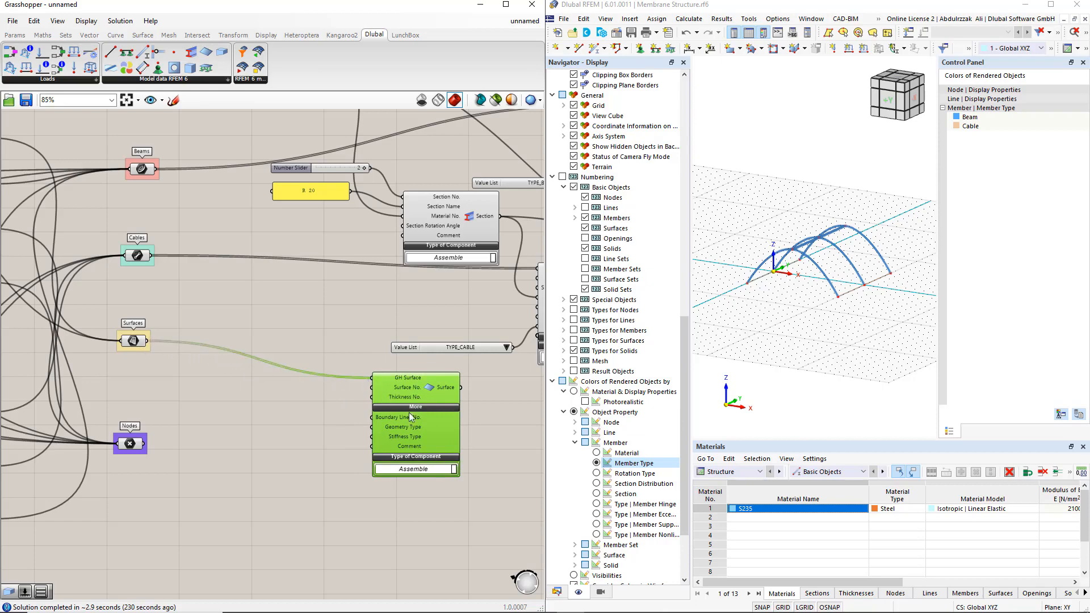
drag(411, 417, 428, 419)
right_drag(316, 454, 256, 441)
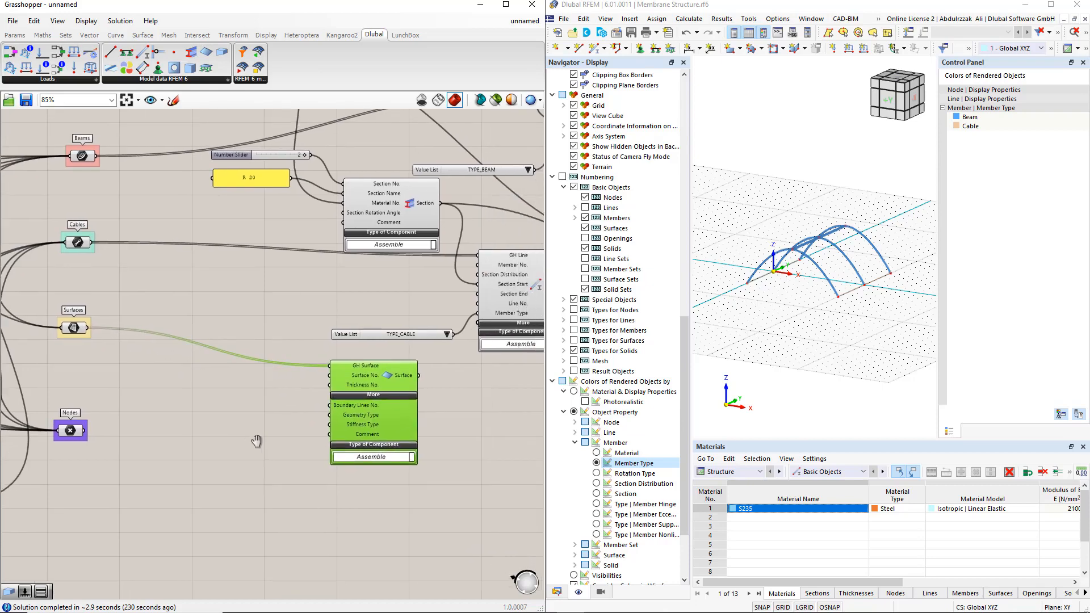
right_drag(451, 448, 432, 423)
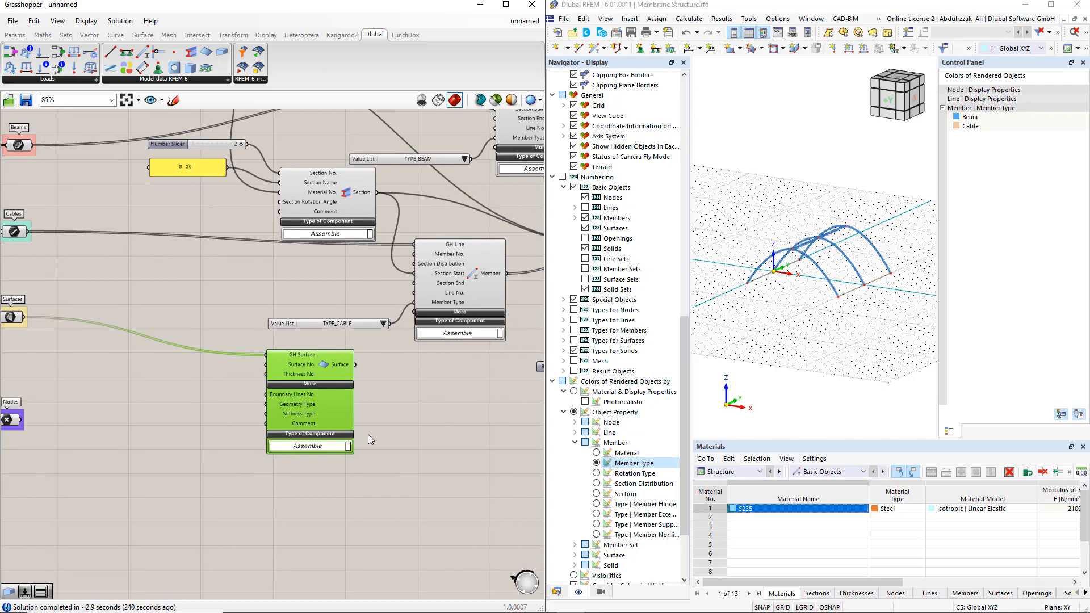
drag(326, 409, 421, 413)
click(318, 432)
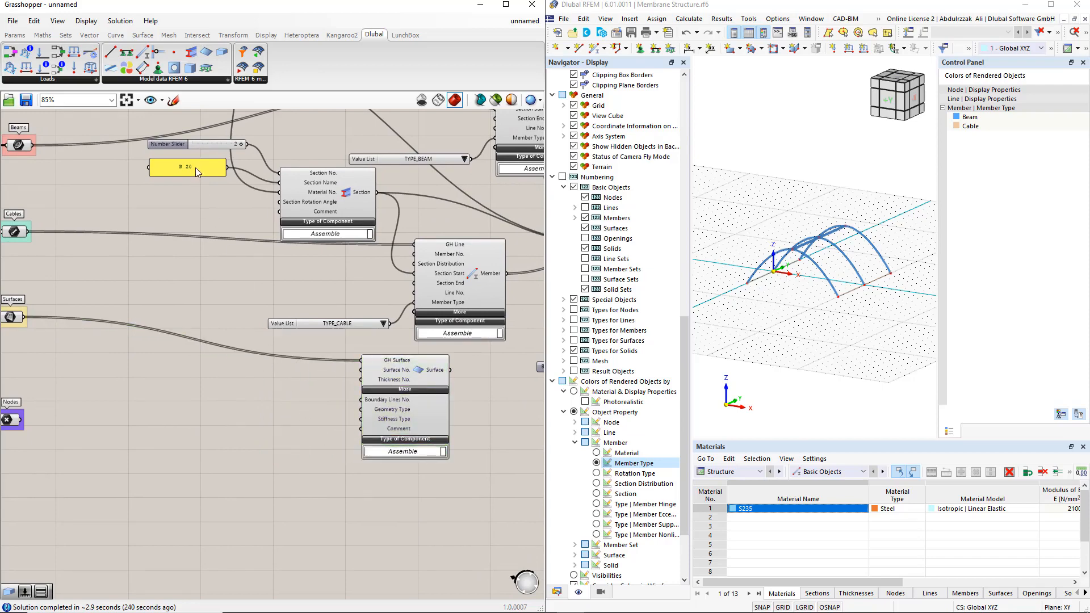
- Copy the R 20 panel beside the Surface component and set its text to 1 and 2 on separate lines
alt+drag(195, 169, 306, 382)
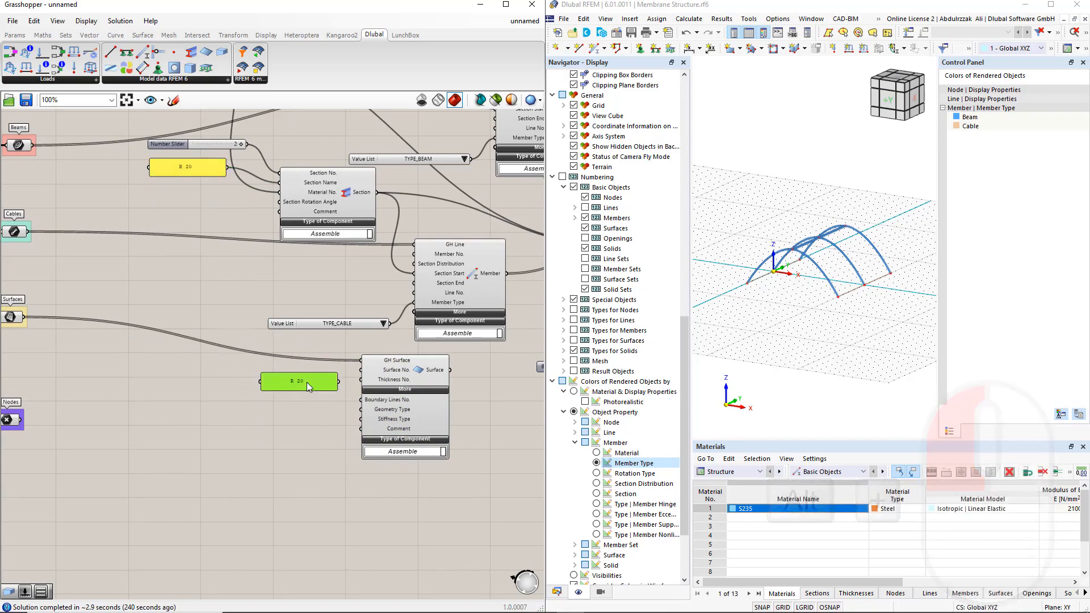
scroll(306, 382, up, 1)
double_click(306, 382)
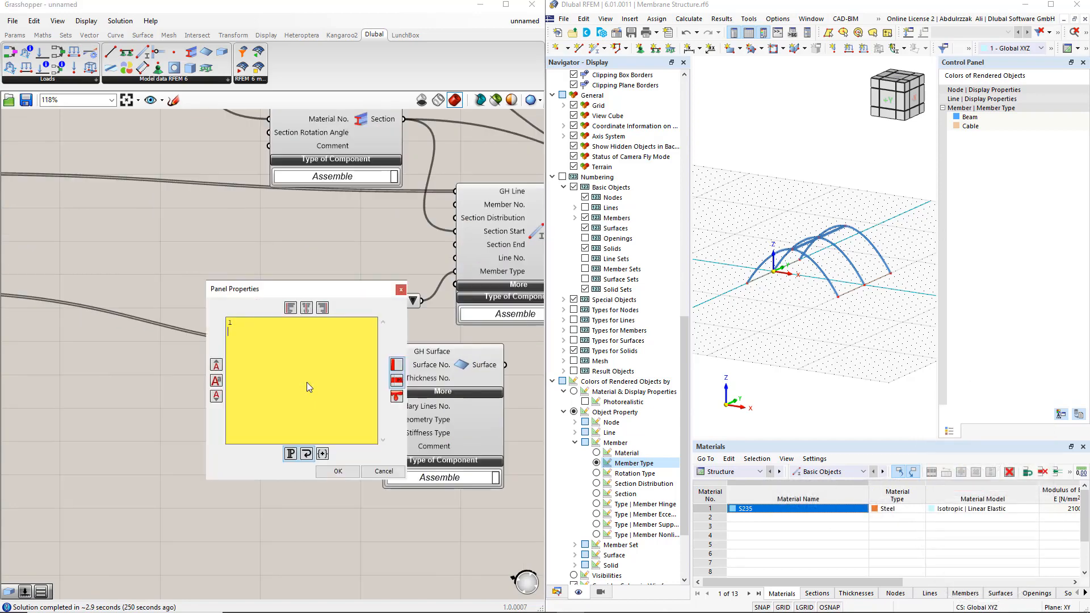
text(2)
click(337, 471)
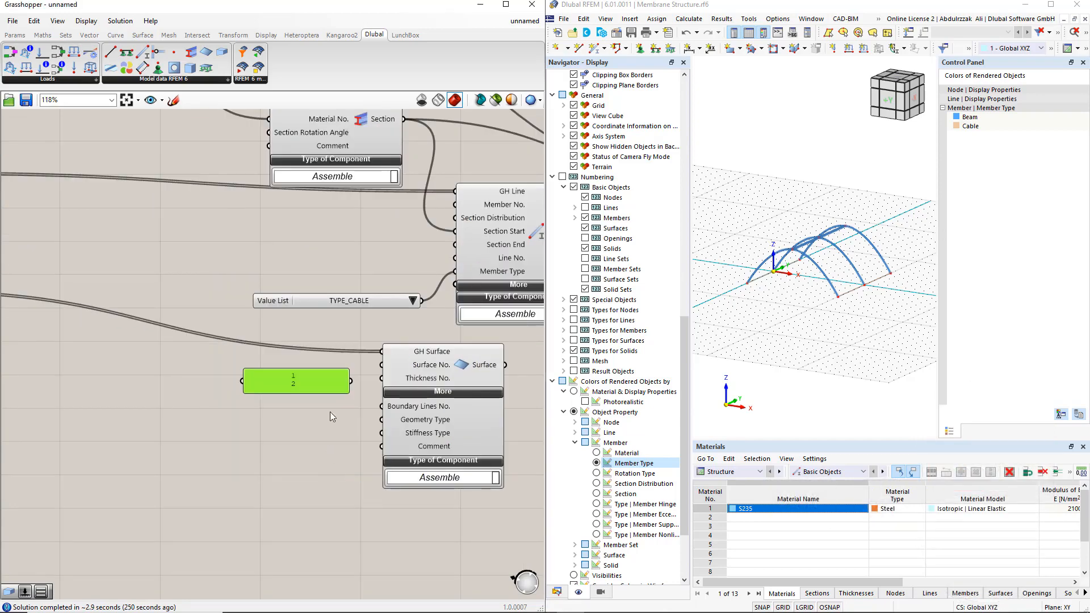
- Connect the copied panel to the Surface No. input, turn off its multiline data, and enlarge it to fit both values
drag(351, 380, 381, 378)
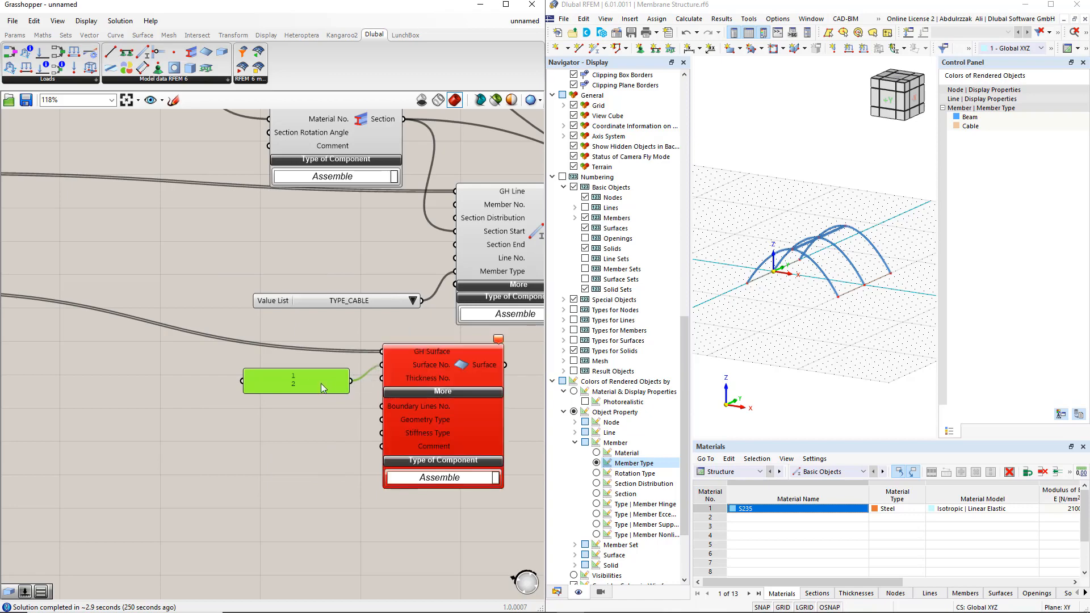
right_click(321, 383)
click(336, 370)
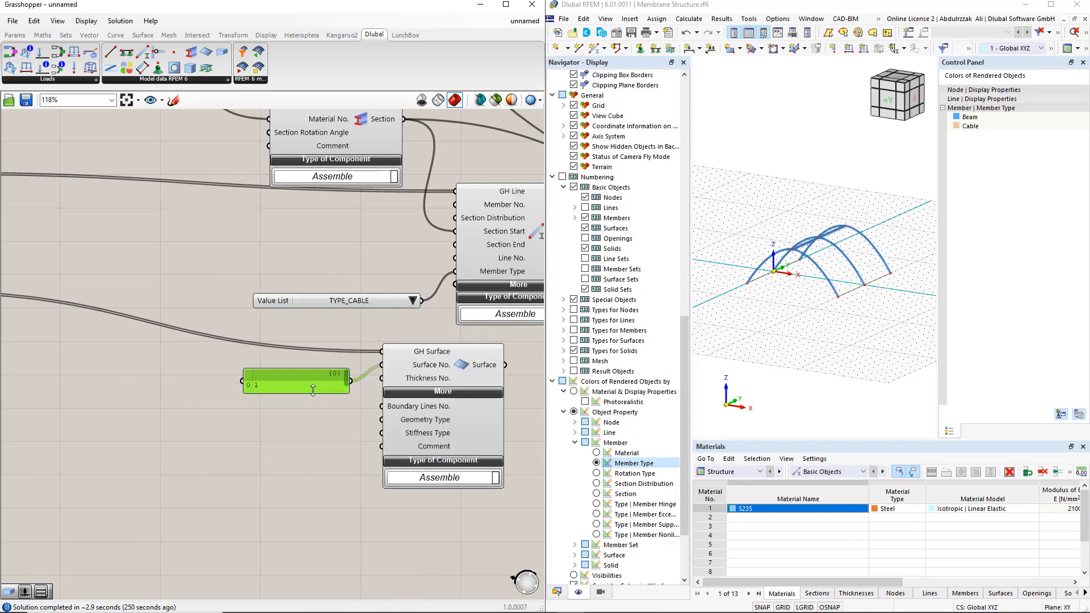
mouse_move(313, 390)
mouse_down()
mouse_move(313, 399)
mouse_move(307, 371)
mouse_up()
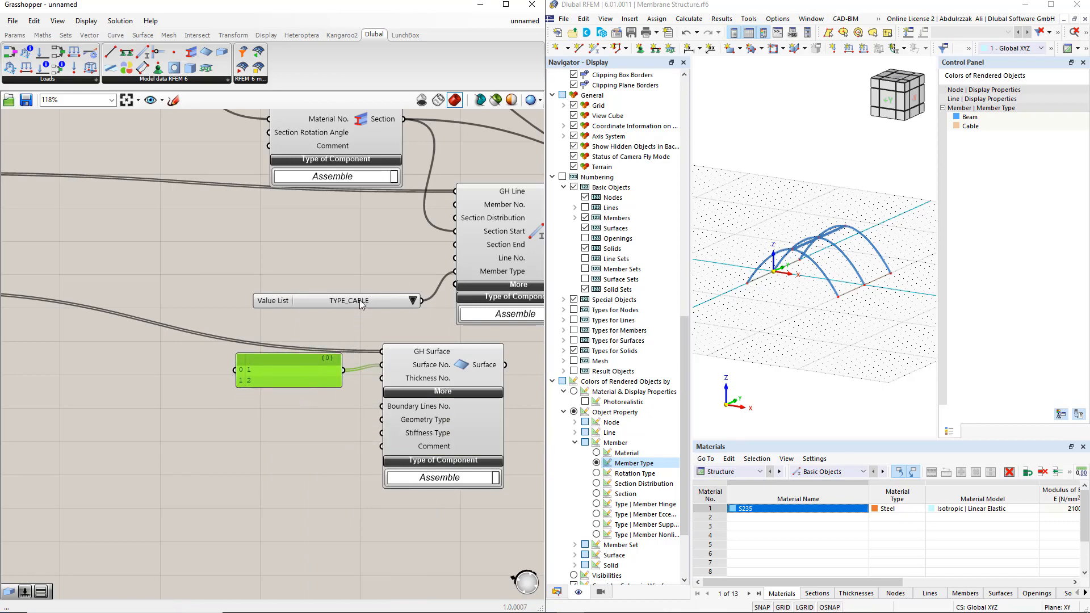
- Add a value list to the Surface component's Stiffness Type input and set it to TYPE_MEMBRANE
drag(359, 300, 381, 433)
click(356, 433)
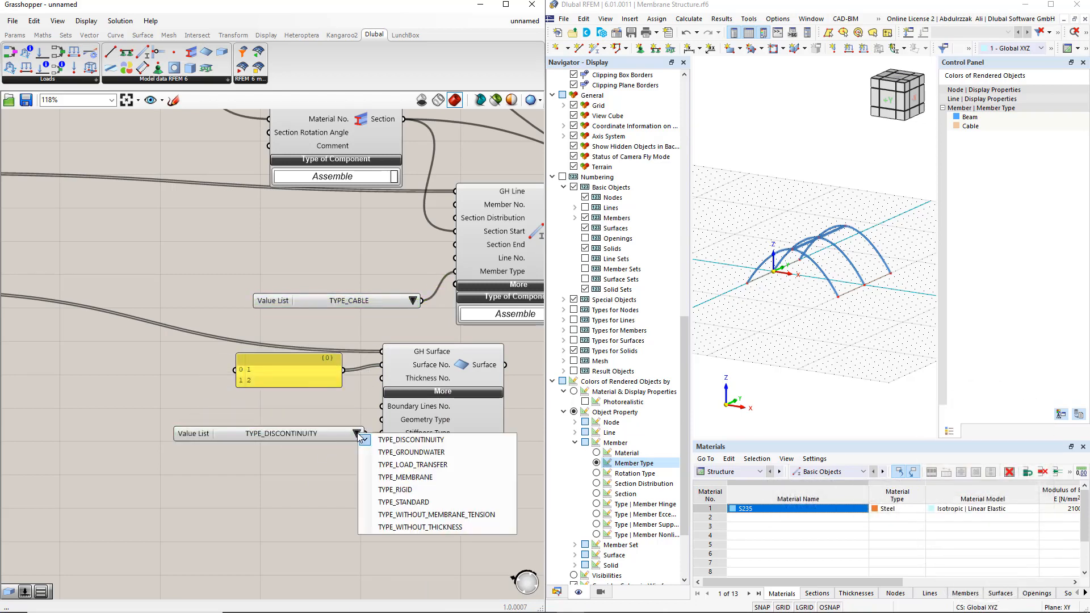
click(385, 477)
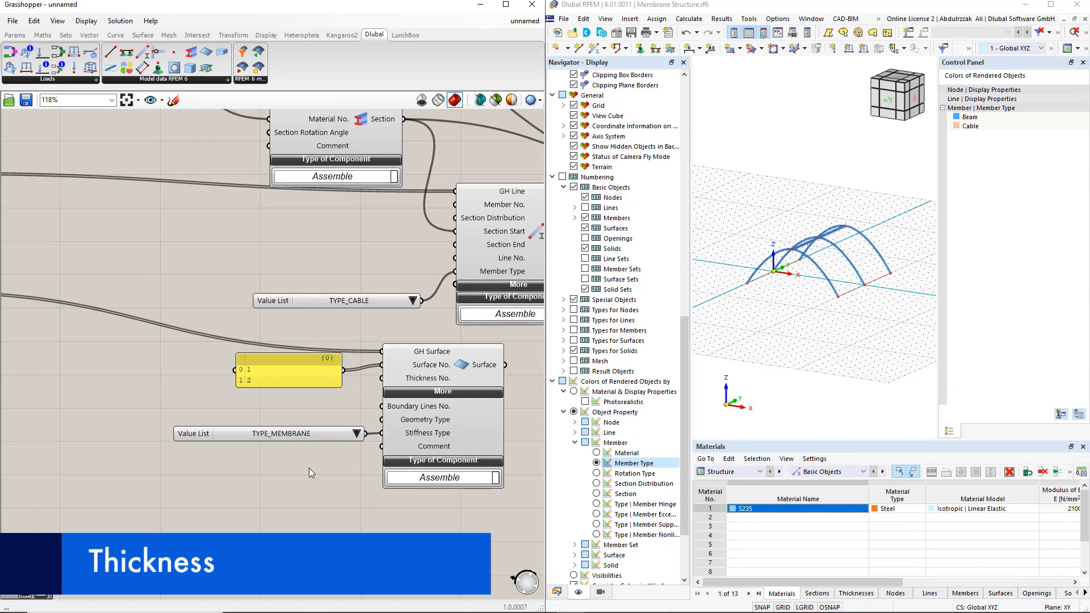
- Place a Dlubal Thickness component and connect its output to the Surface component's Thickness No. input
right_drag(309, 467, 344, 371)
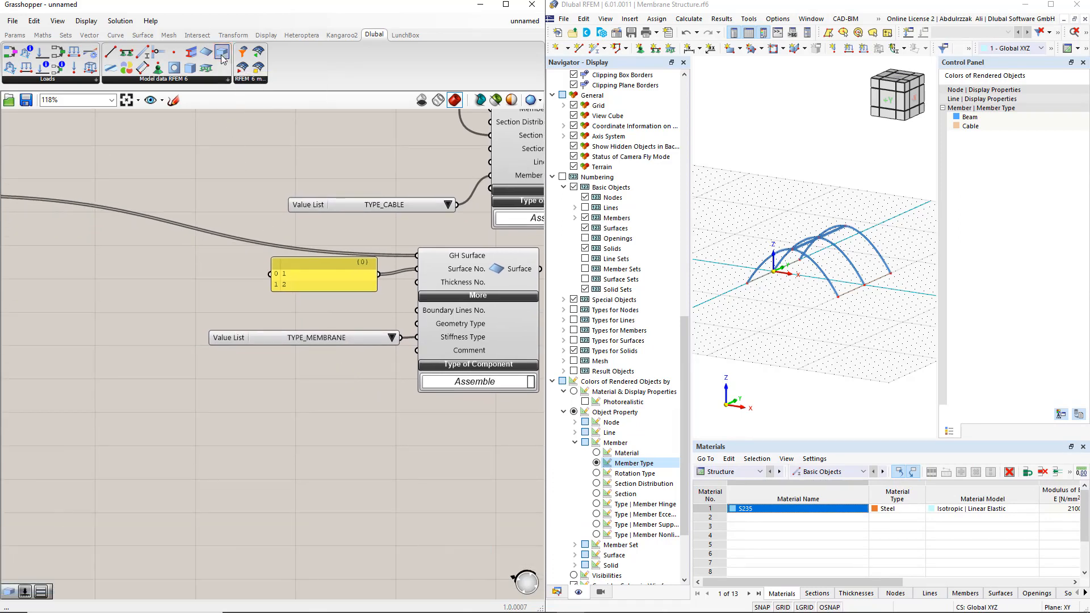
drag(222, 59, 175, 400)
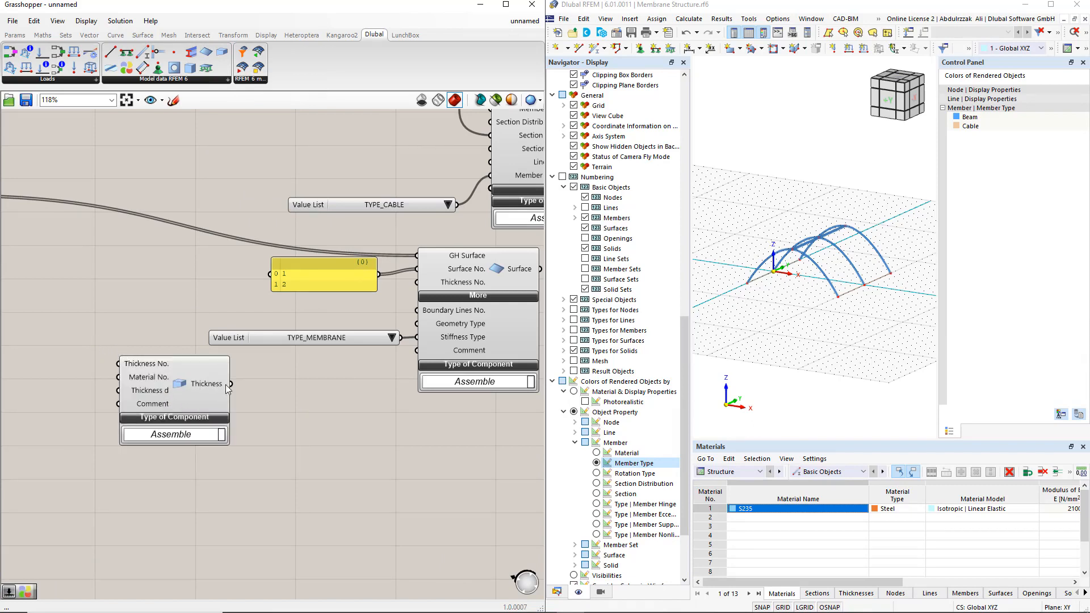
drag(231, 384, 417, 282)
- Add a number slider with value 1 and connect it to the Thickness component's Thickness No. input
right_drag(46, 335, 162, 327)
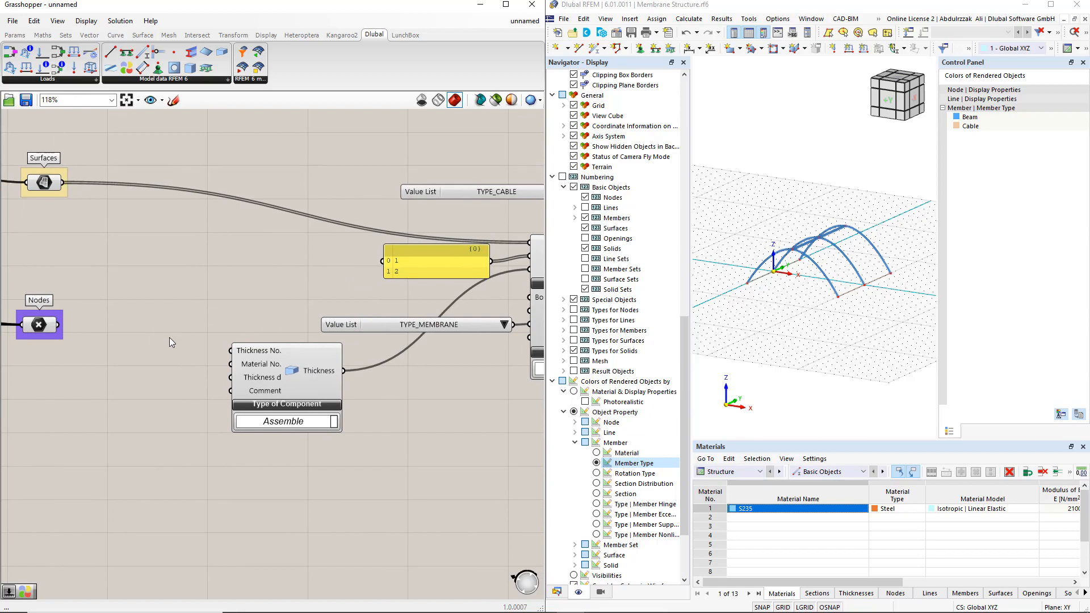
double_click(169, 337)
text(1)
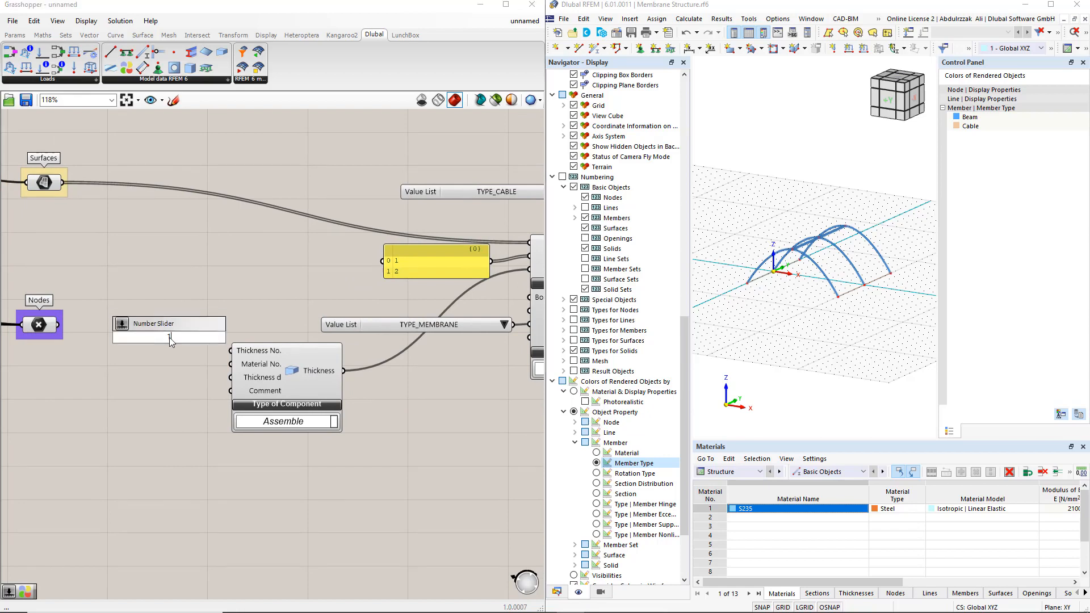
key(Return)
drag(287, 389, 329, 390)
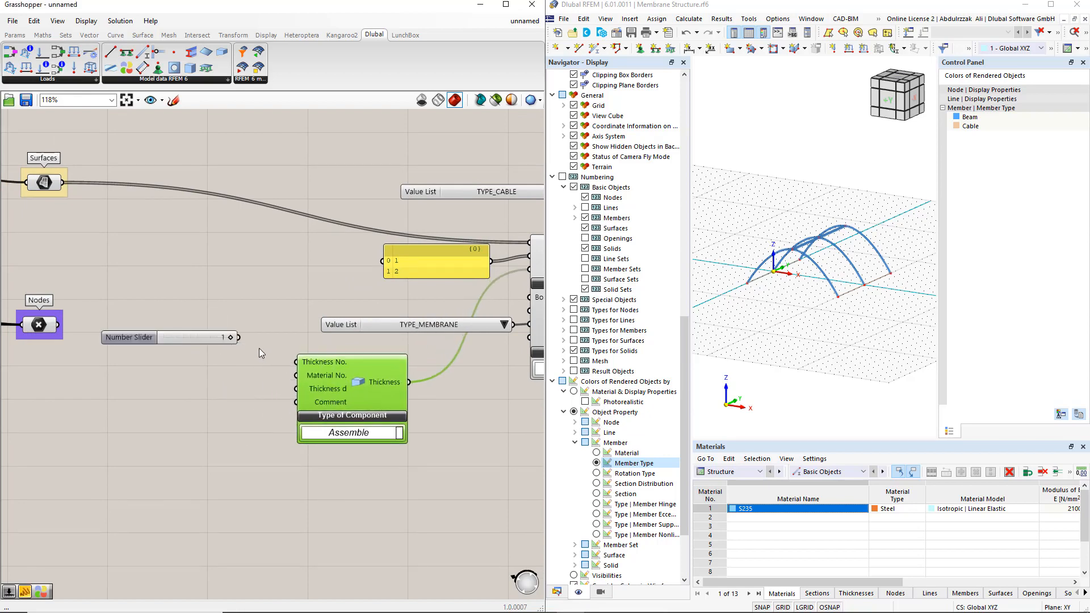
drag(239, 337, 278, 361)
drag(206, 339, 233, 352)
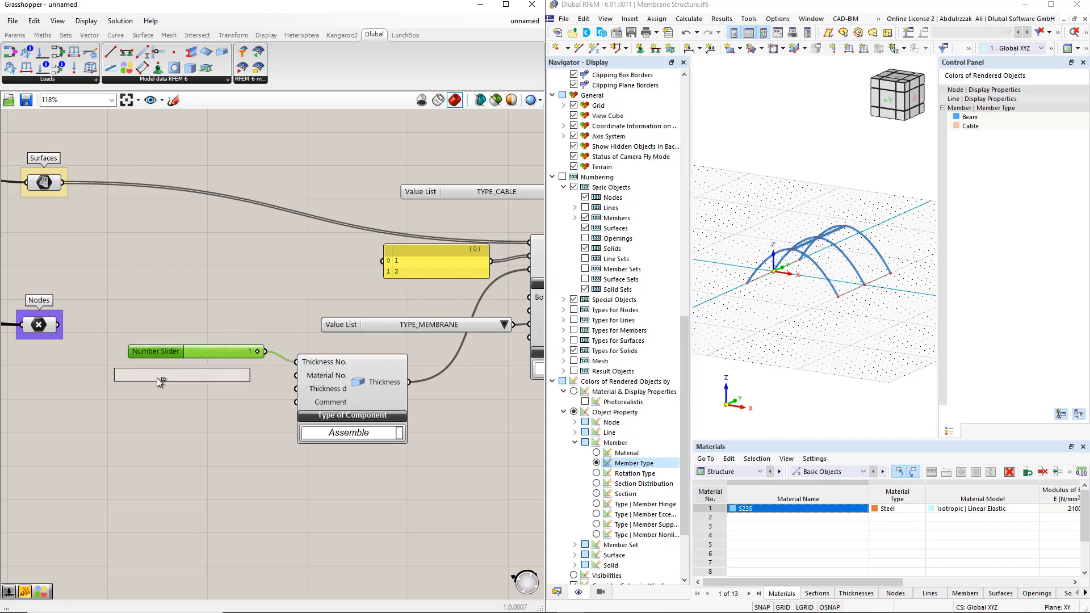
- Create a second number slider below the first, connect it to the Thickness d input, and make it floating-point
double_click(162, 390)
alt+drag(162, 391, 163, 391)
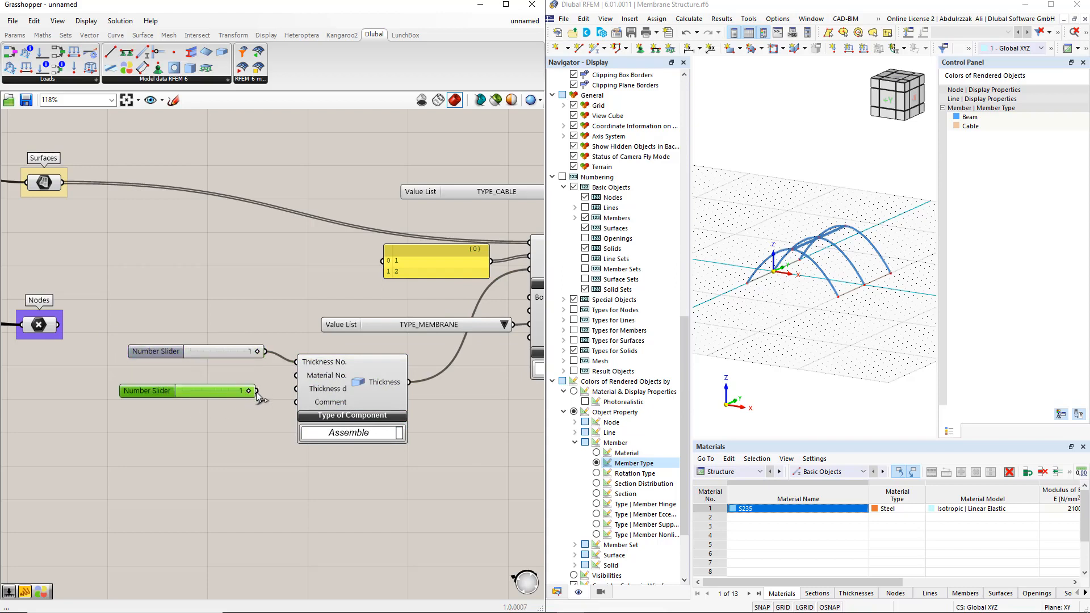
drag(257, 390, 294, 389)
right_click(162, 391)
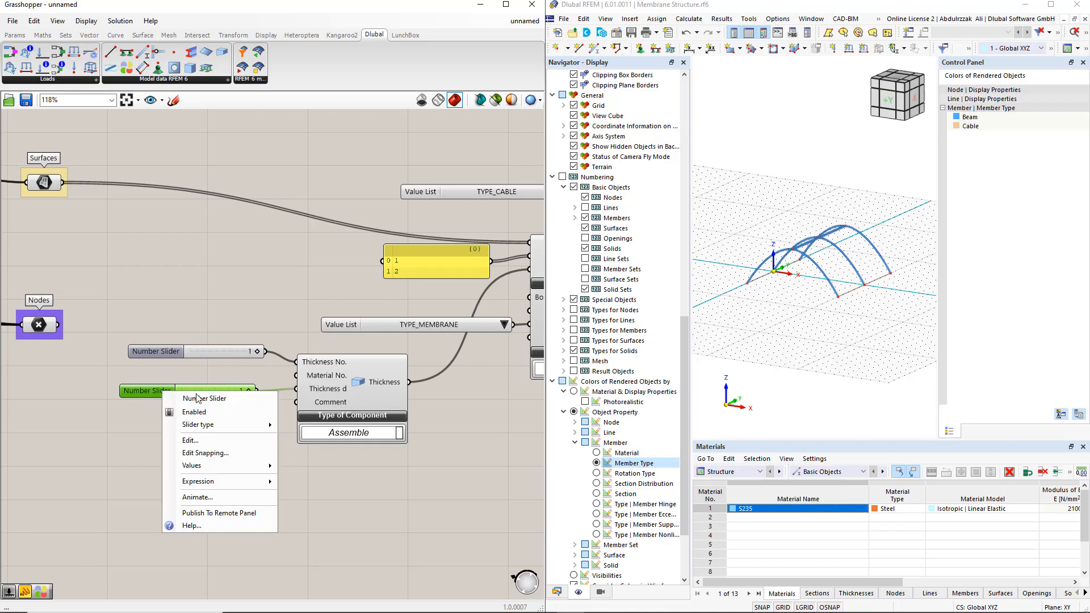
mouse_move(277, 429)
click(318, 425)
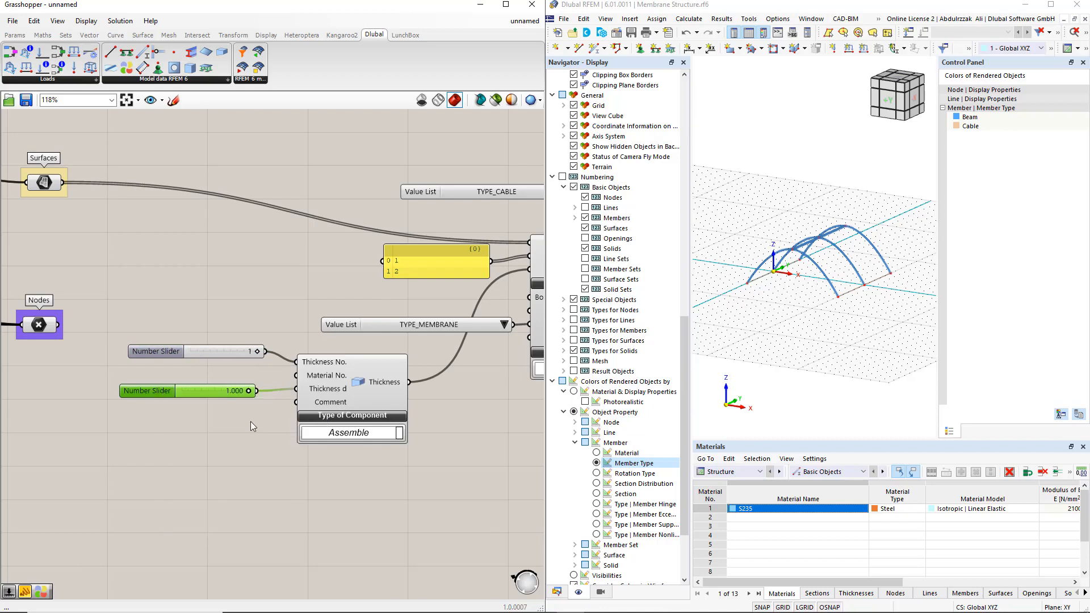
- Set the Thickness d slider's value to 0.001
double_click(239, 391)
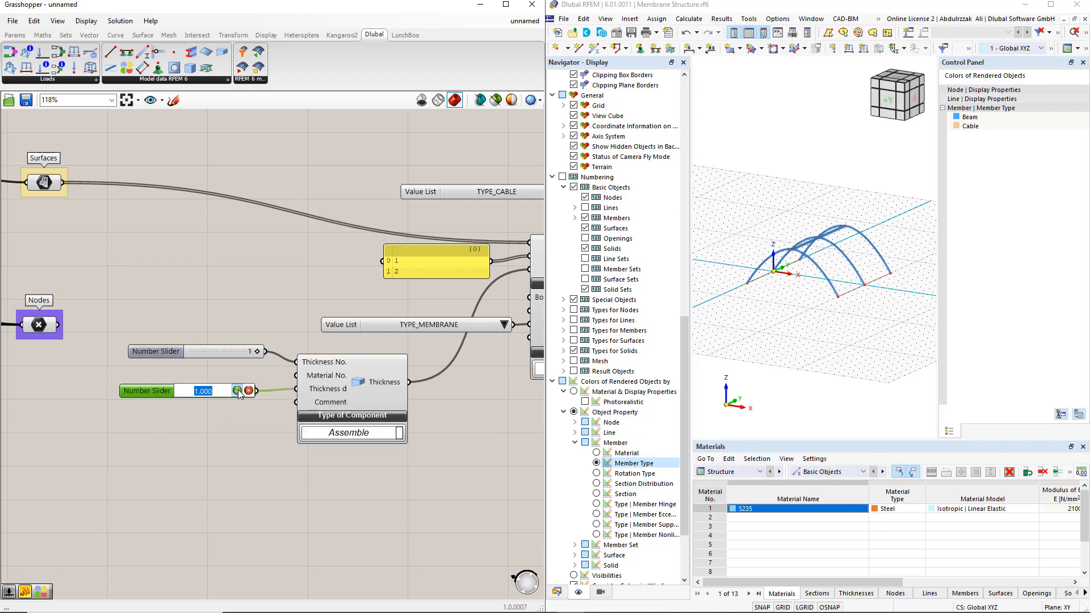
text(0.001)
click(237, 390)
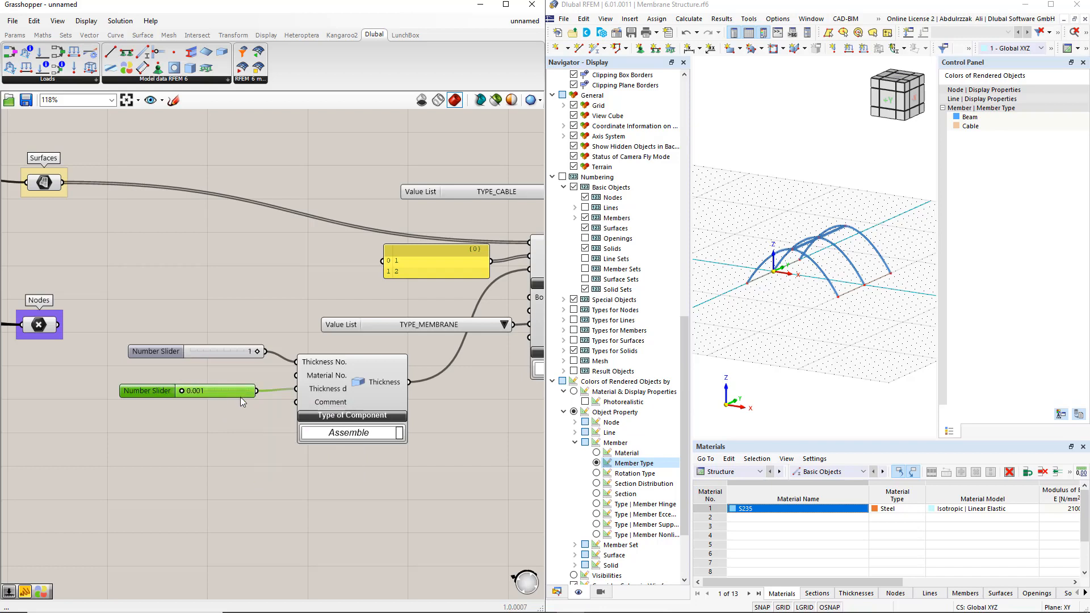
click(240, 399)
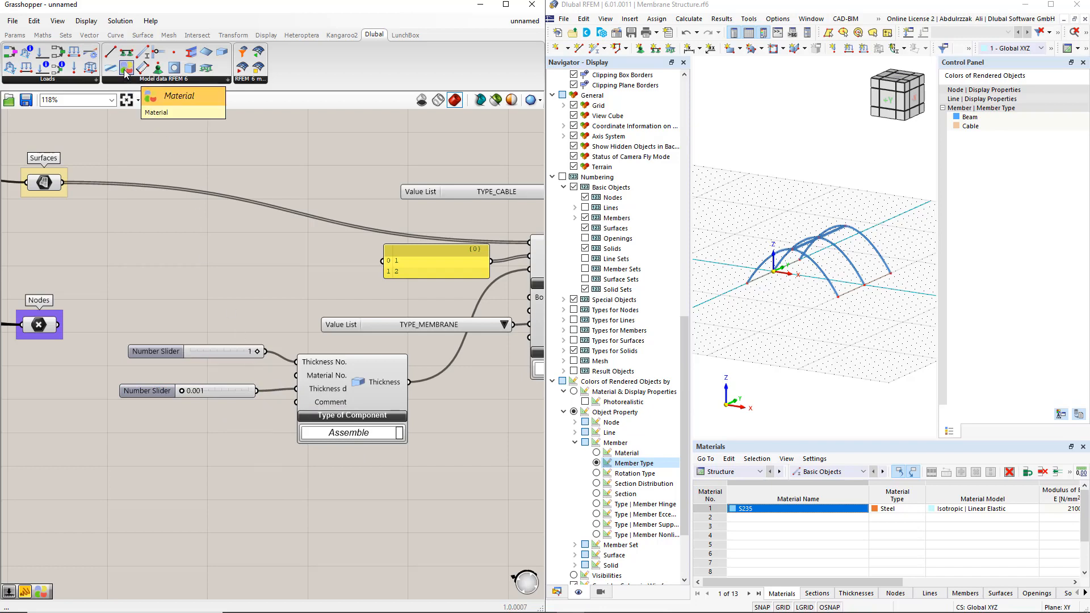
- Place a Dlubal Material component and connect a number slider with value 2 to its Material No. input
drag(126, 71, 193, 471)
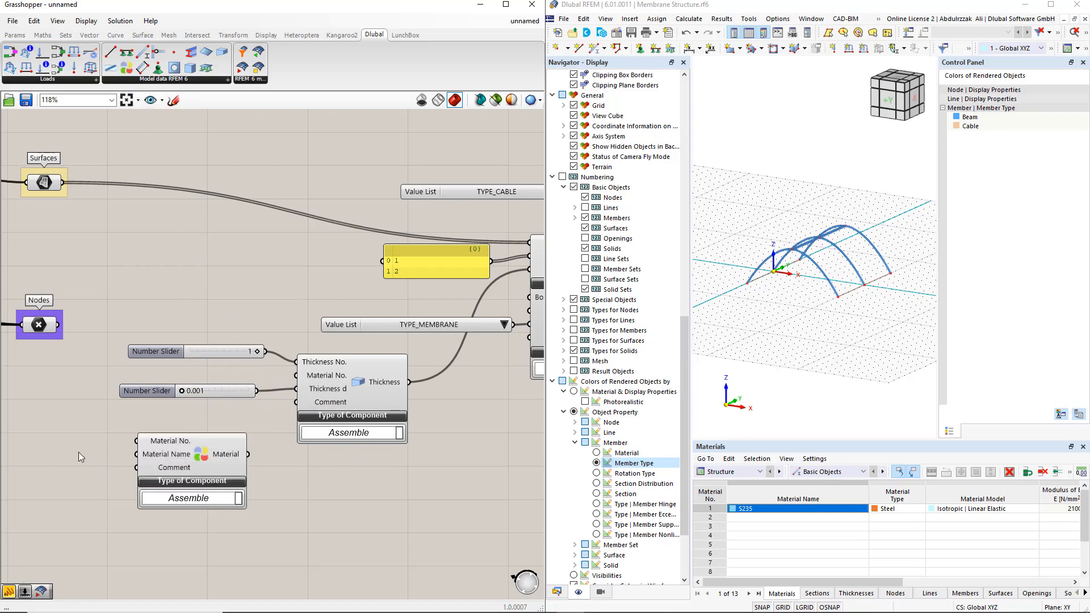
double_click(48, 446)
text(2)
key(Return)
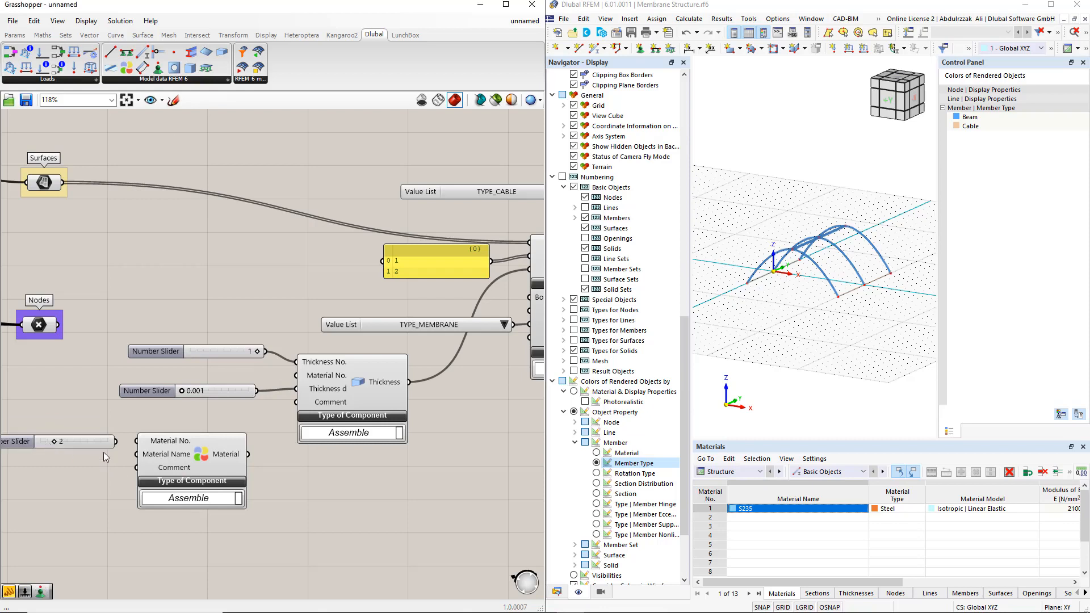
drag(115, 441, 134, 448)
right_drag(87, 468, 149, 433)
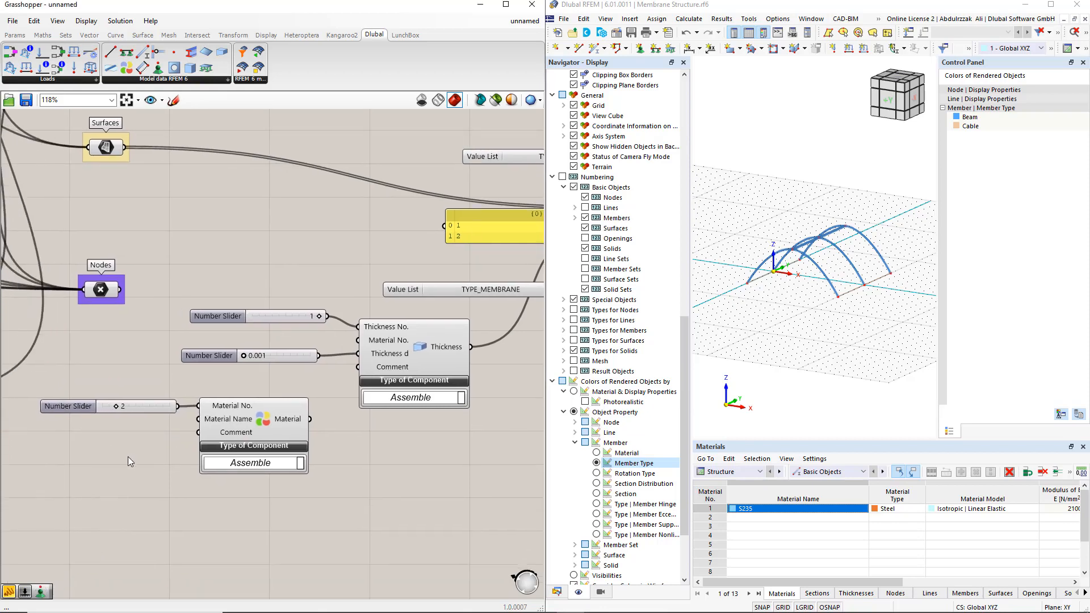
- Connect a panel containing ETFE to the Material Name input and the Material output to the Thickness component's Material No. input
double_click(128, 456)
text(//)
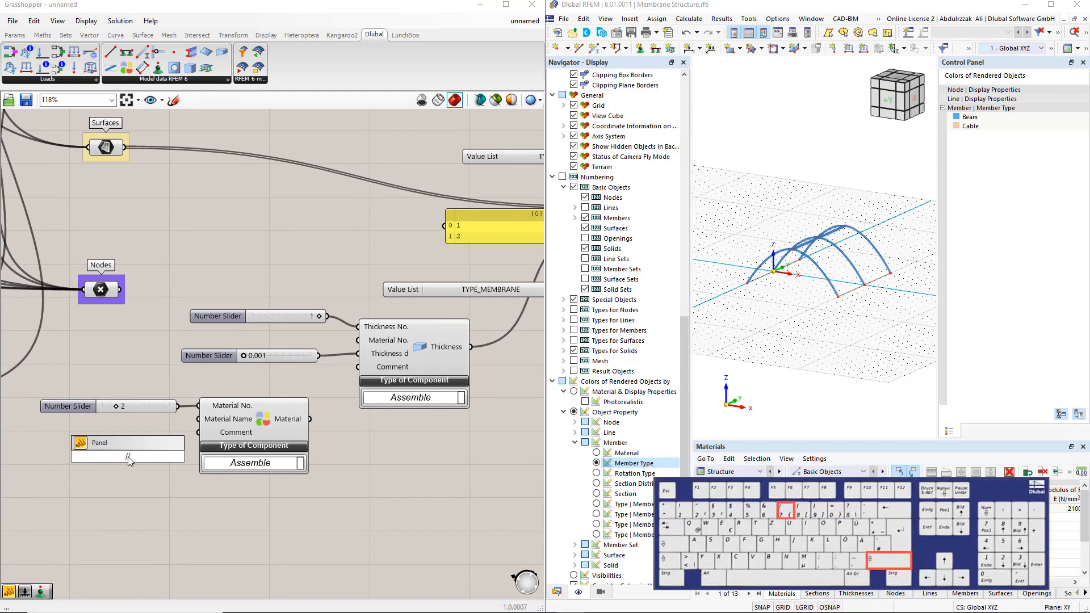
text(ETFE)
key(Return)
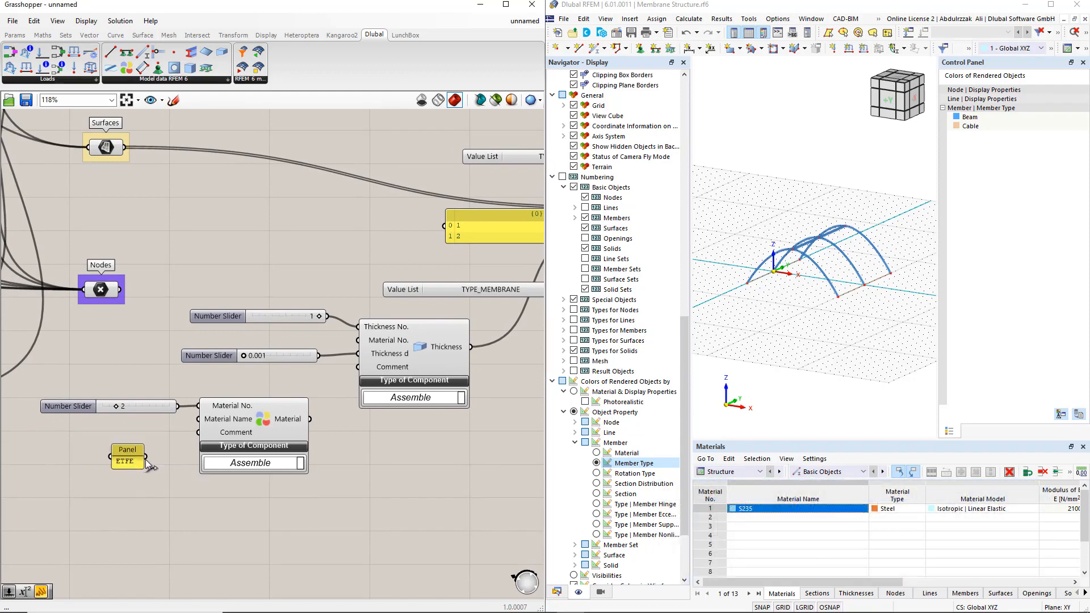
drag(146, 457, 94, 447)
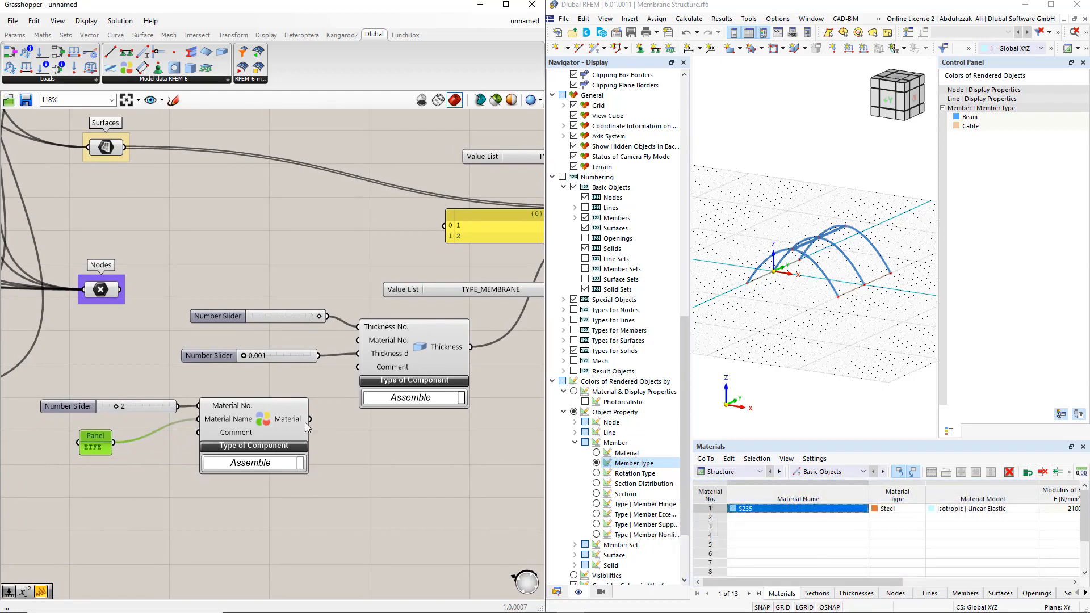
drag(309, 419, 357, 340)
- Add the Surface, Thickness and Material outputs to the existing connections on the RFEM export component's Input
scroll(334, 389, down, 2)
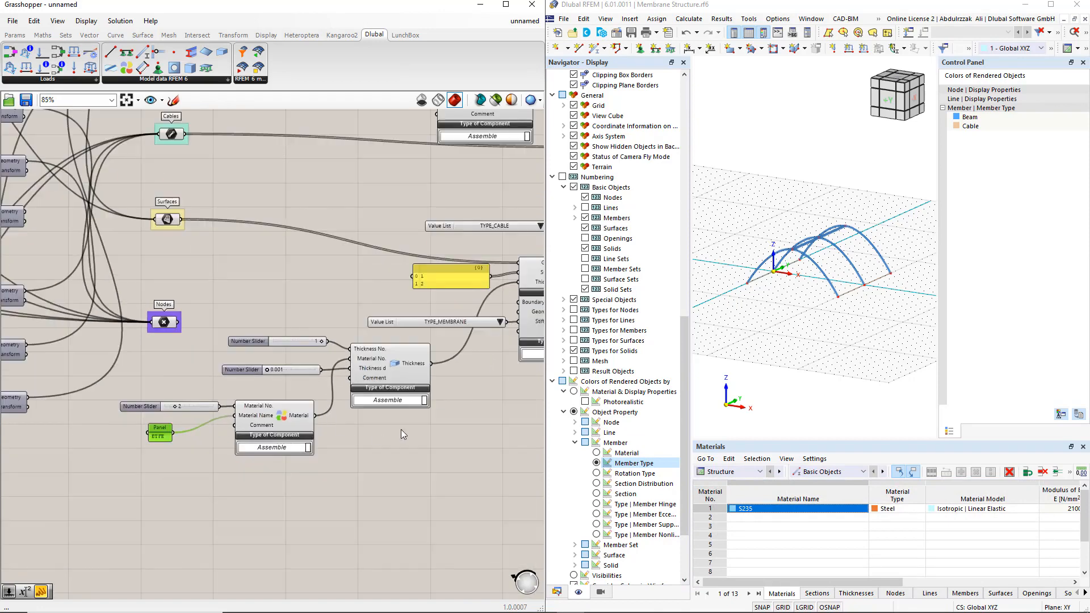
right_drag(483, 429, 275, 467)
scroll(369, 446, down, 1)
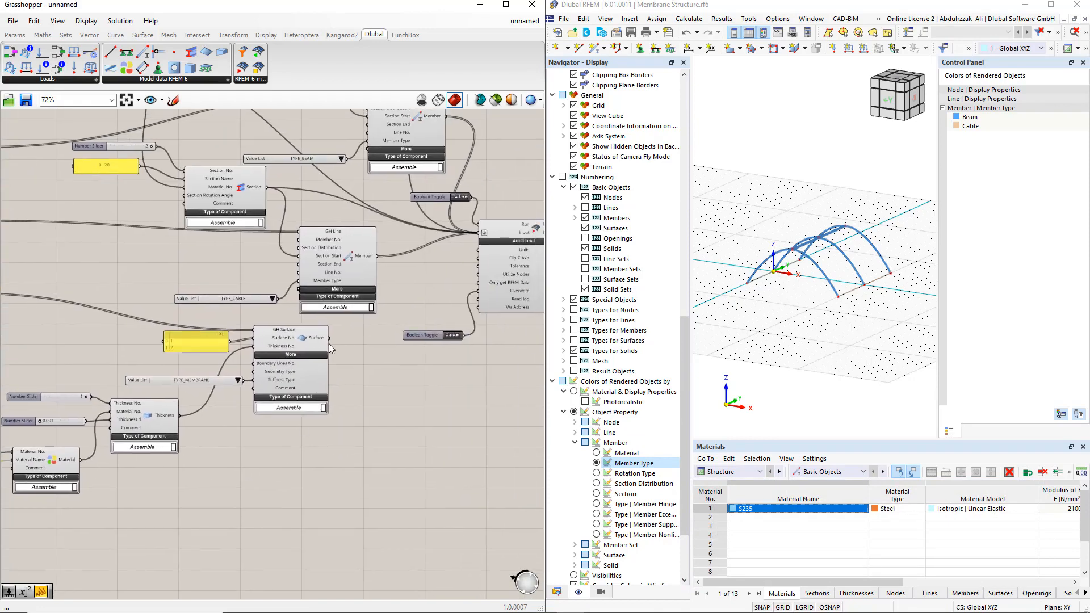
shift+drag(328, 338, 479, 232)
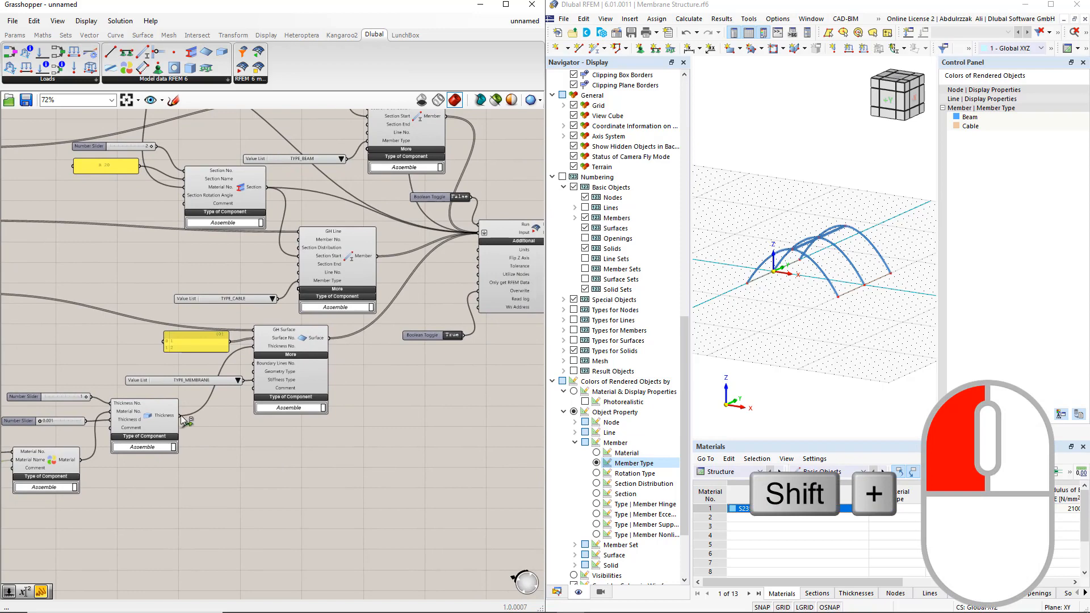
shift+drag(183, 420, 480, 233)
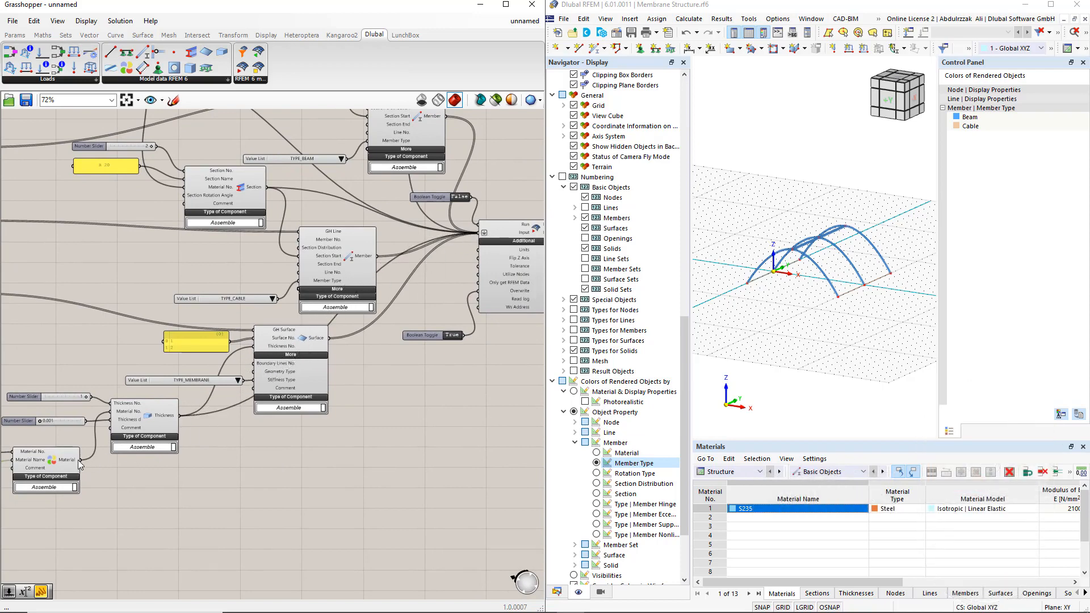
shift+drag(80, 464, 478, 237)
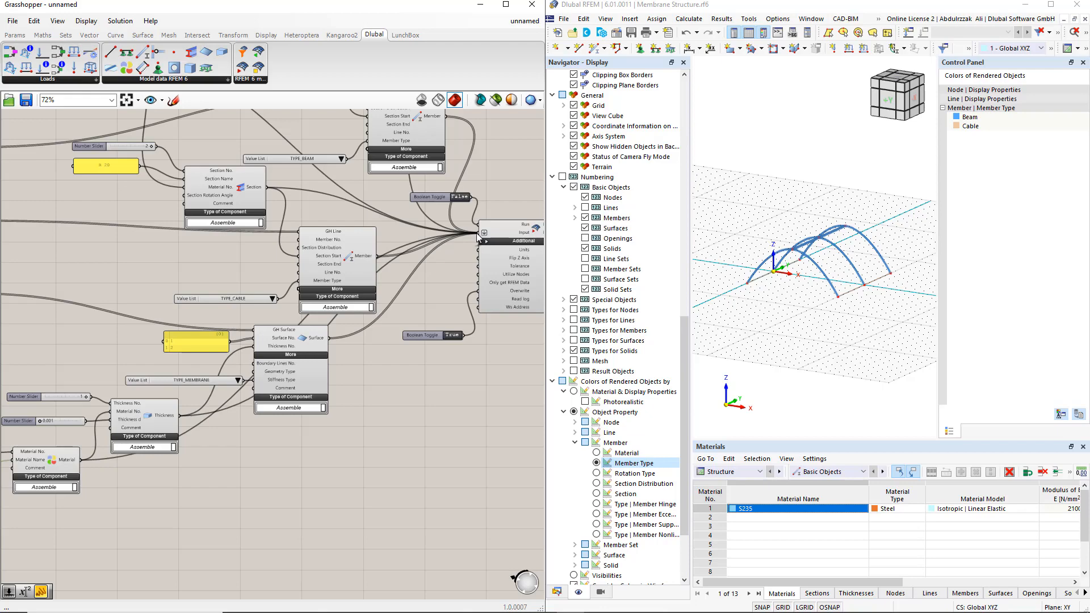
- Set the export component's Run toggle to True and abort the external connection lock in RFEM
double_click(460, 199)
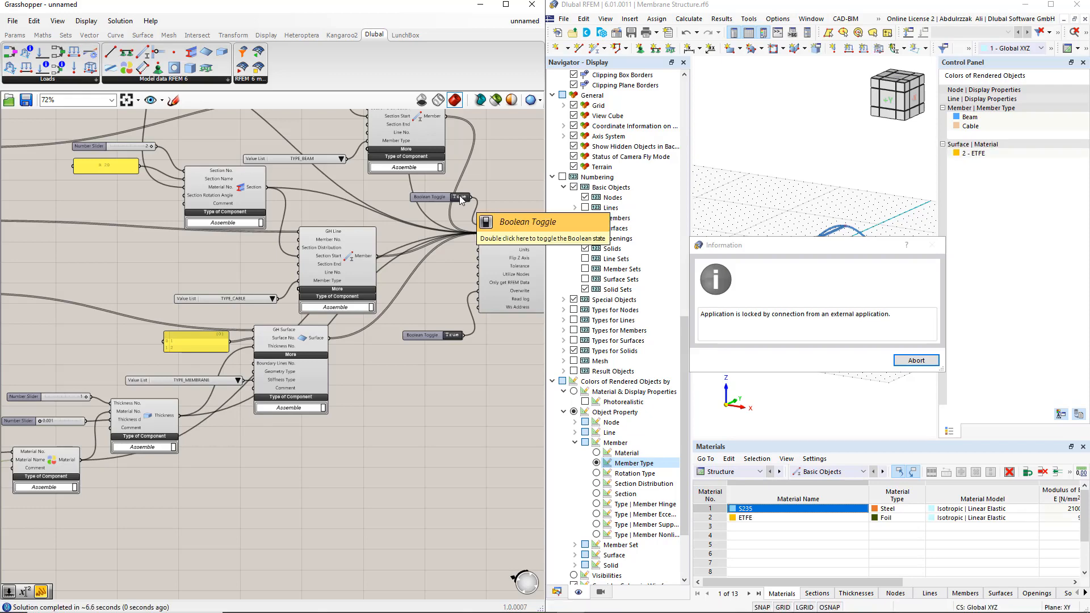
click(916, 360)
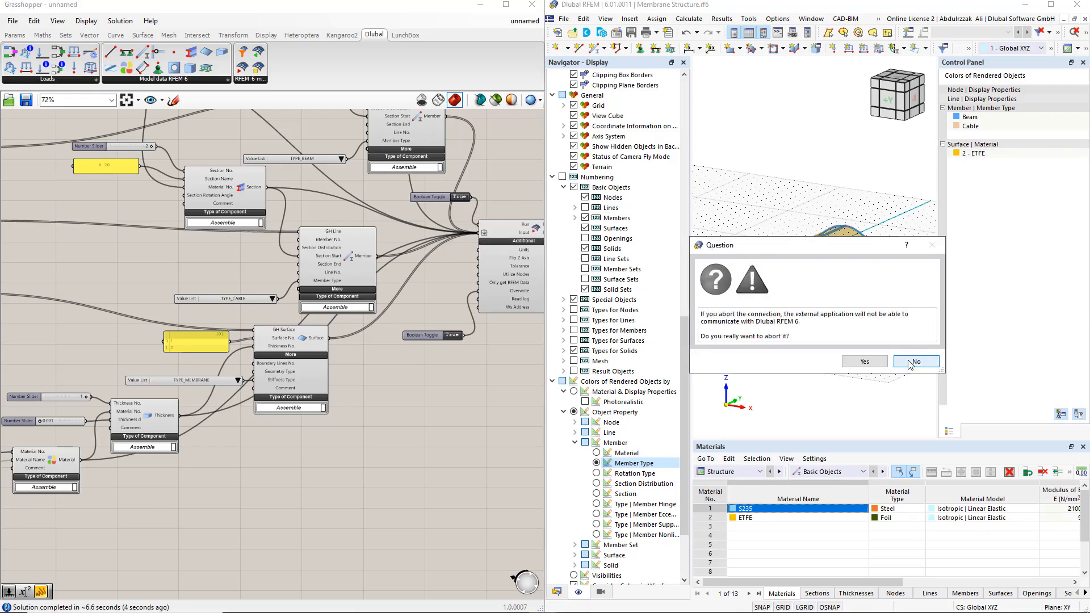
click(865, 364)
- Inspect the exported surfaces in RFEM's model data tree and highlight surface 2 in the model
click(556, 591)
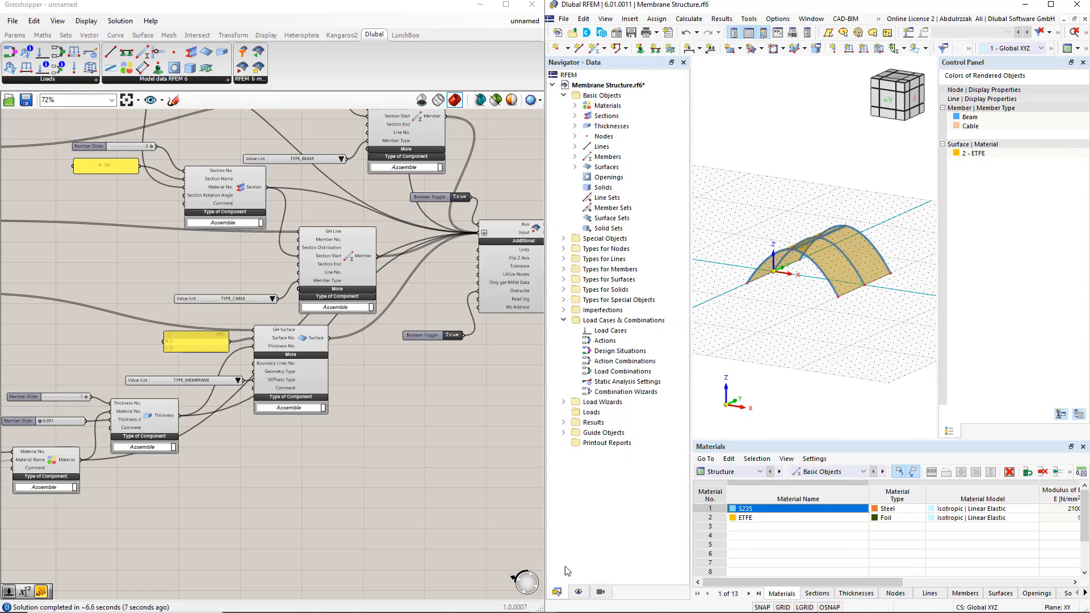
click(575, 167)
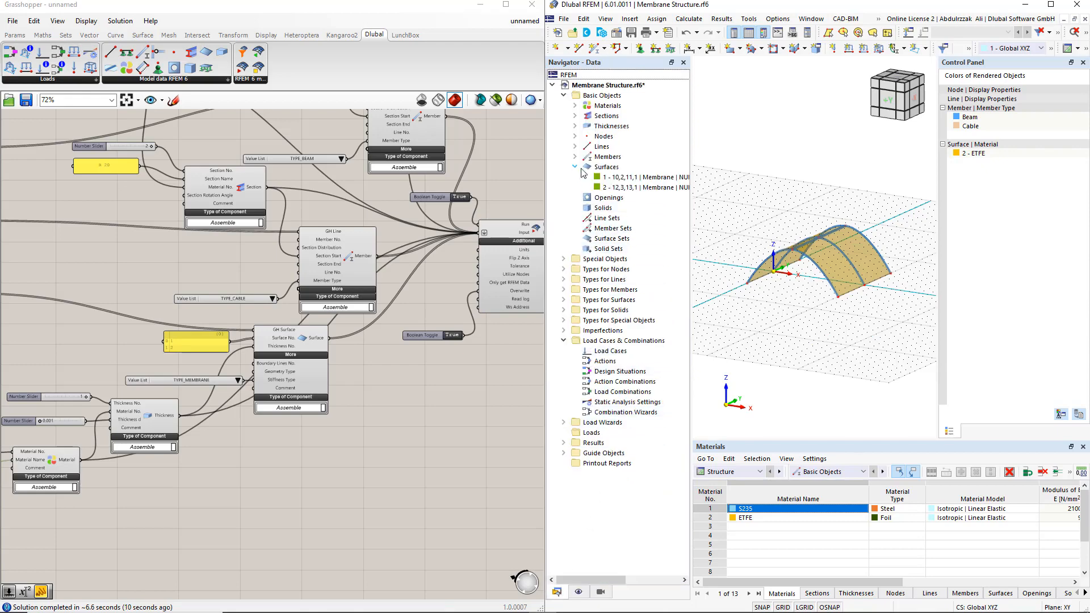
click(619, 187)
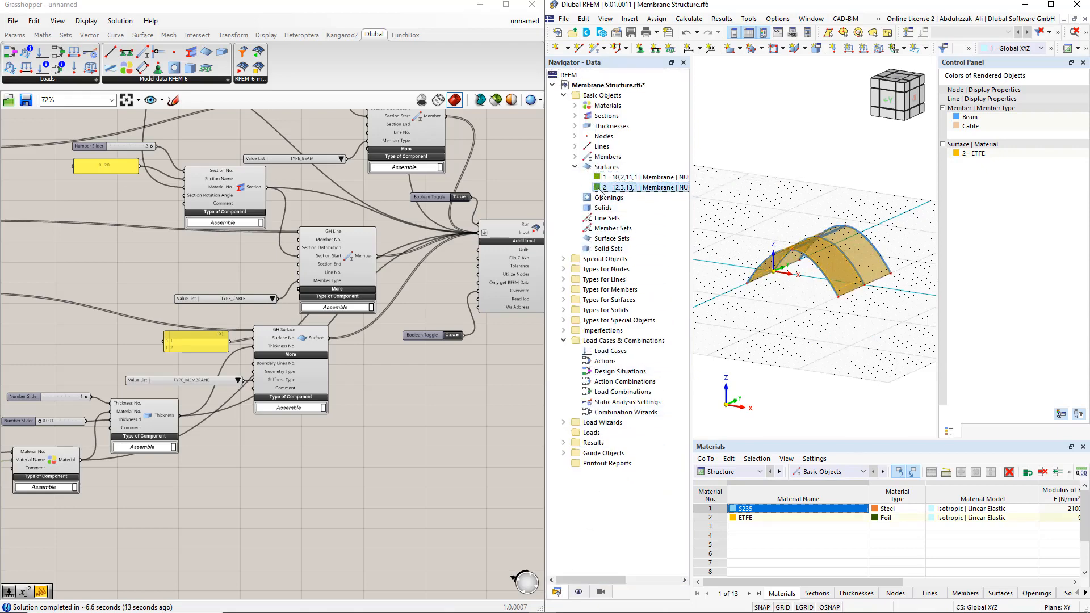
- Place a Nodal Support component below the Surface component in Grasshopper and connect the Nodes group to its GH Node input
click(452, 403)
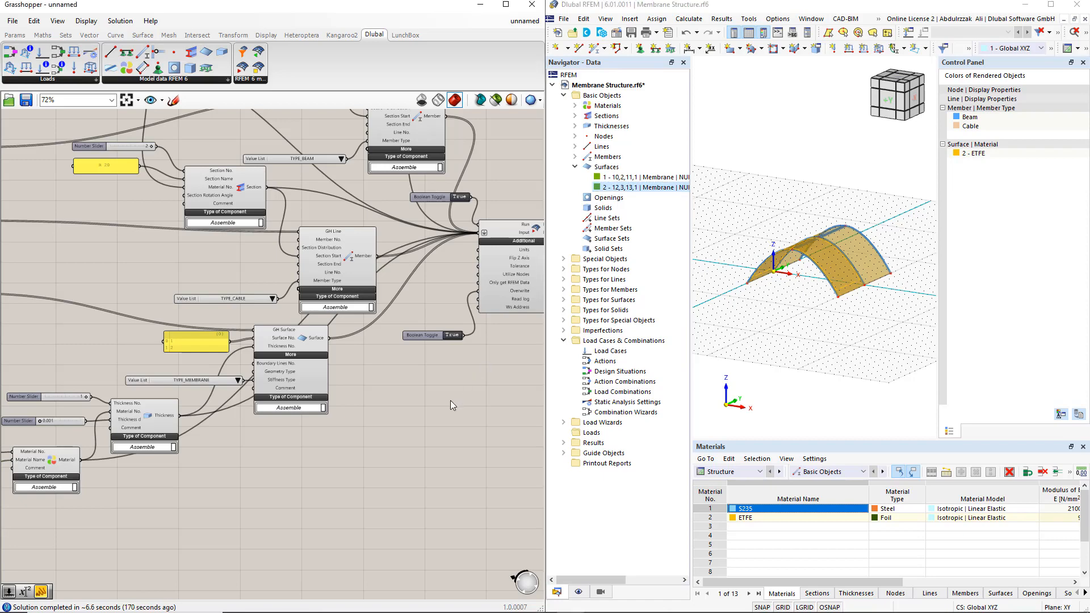
right_drag(267, 440, 368, 413)
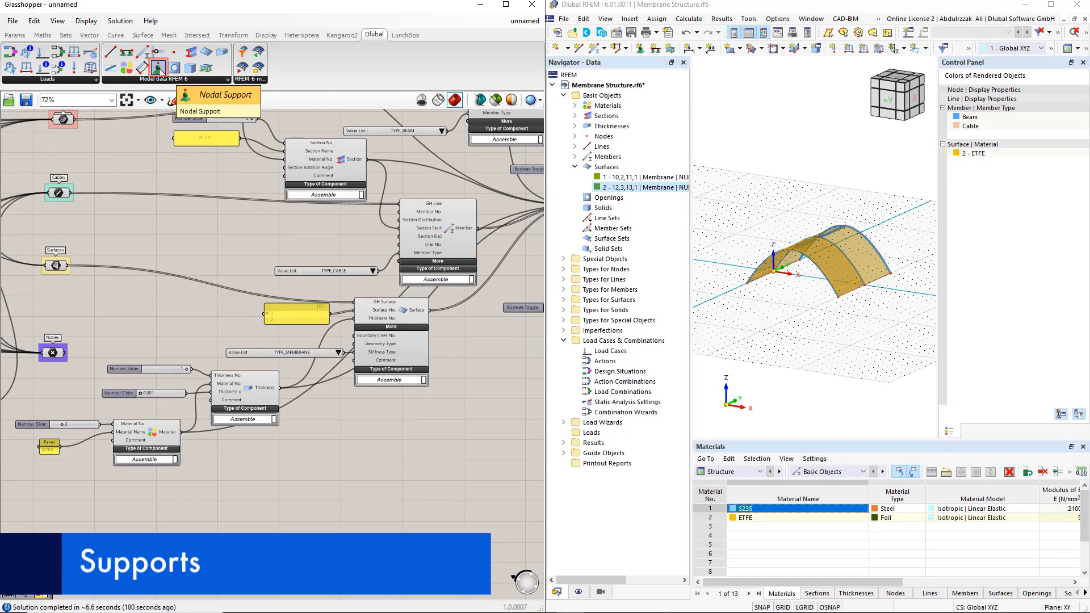
drag(158, 68, 366, 502)
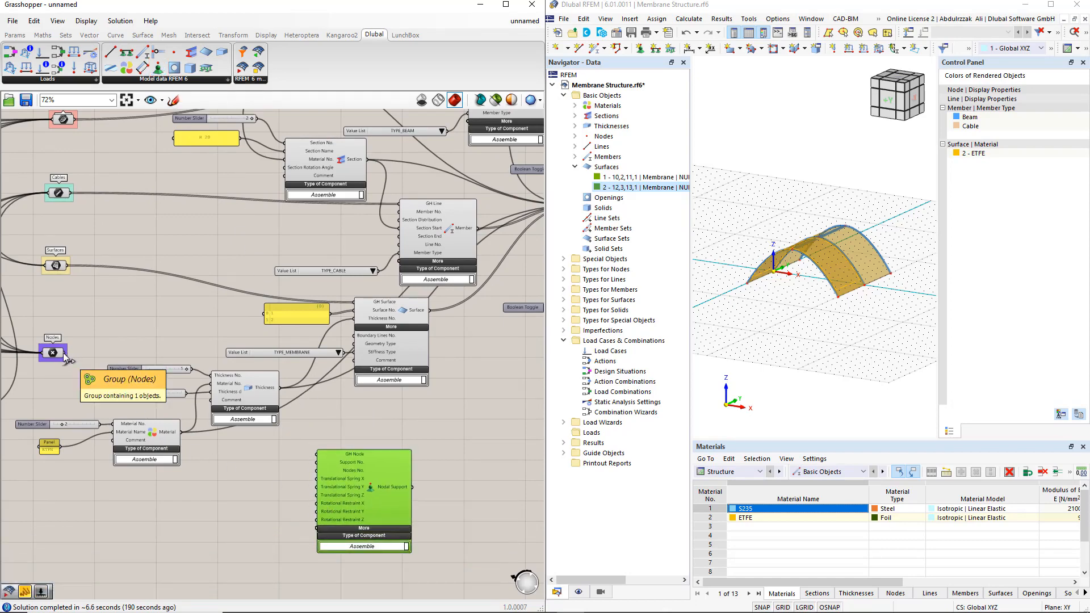
drag(66, 353, 316, 454)
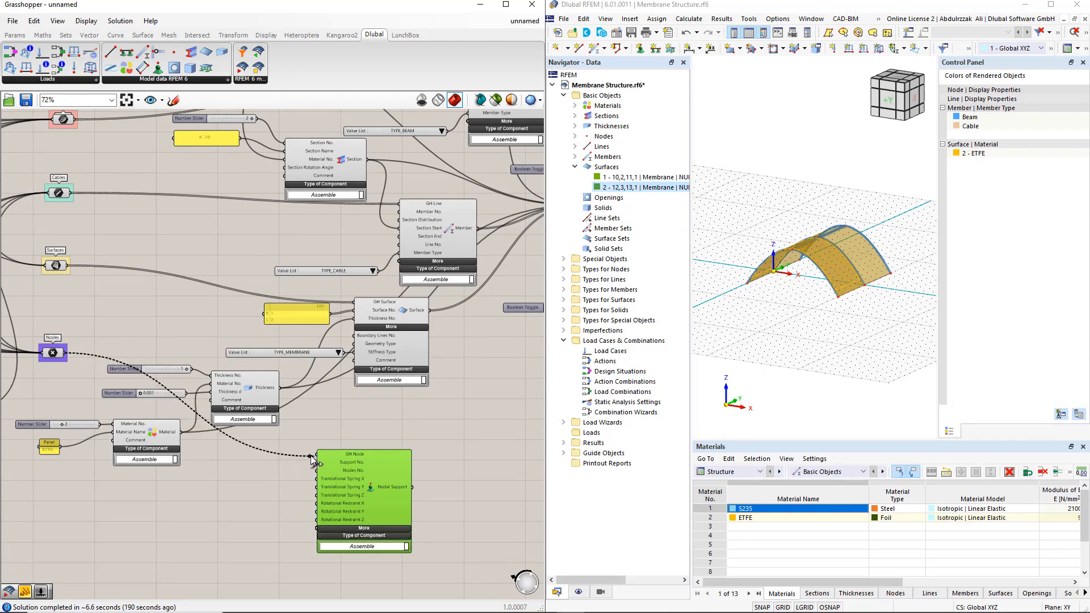
drag(374, 489, 436, 467)
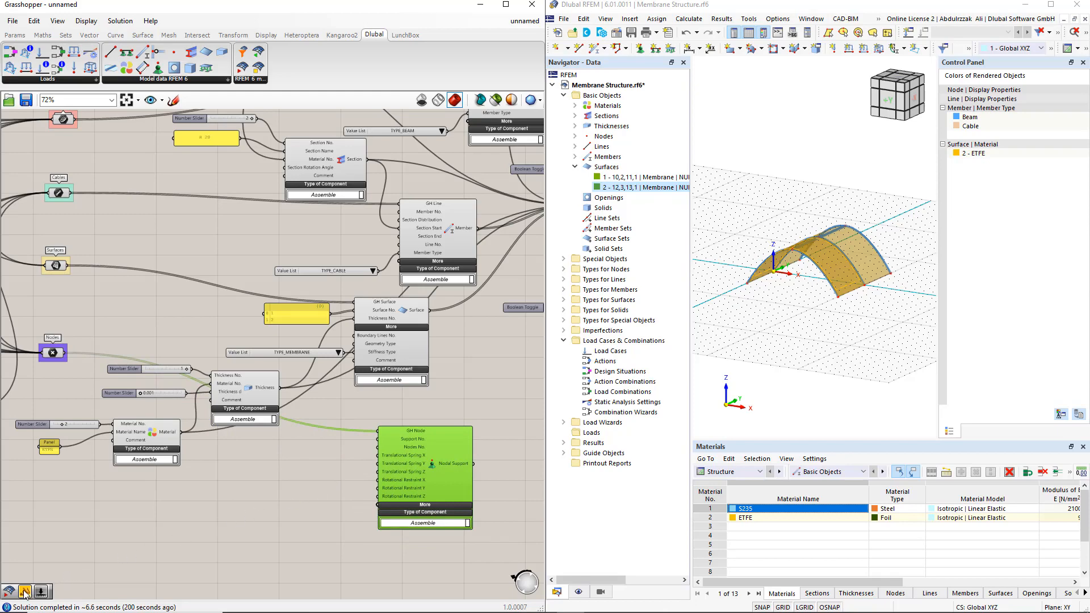
- Create a panel containing INF and connect it to all Translational Spring and Rotational Restraint X, Y and Z inputs of Nodal Support
drag(25, 593, 308, 475)
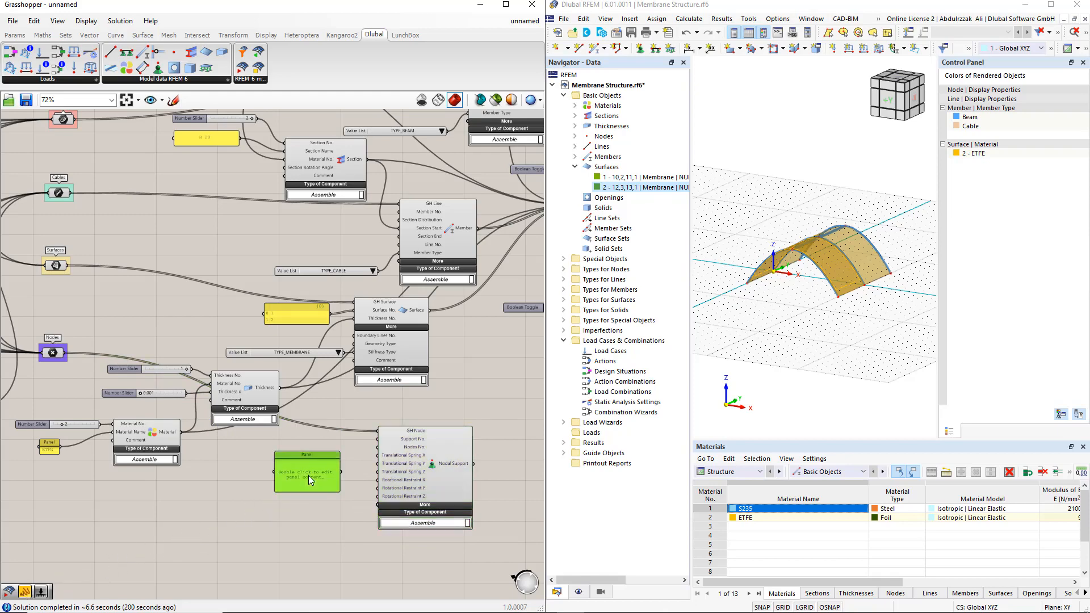
double_click(308, 475)
text(INF)
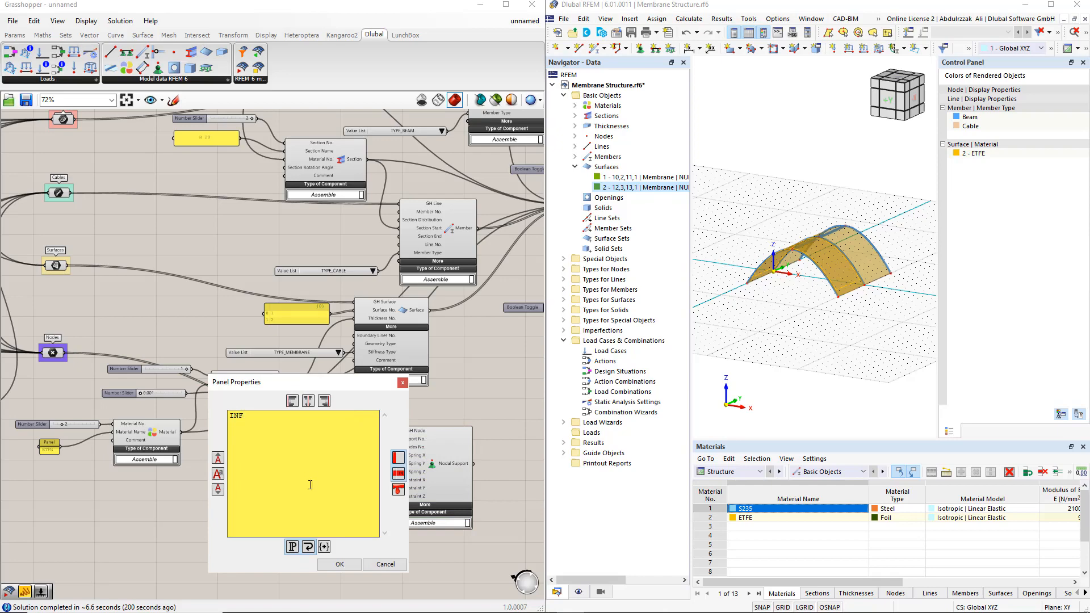
click(334, 564)
scroll(347, 508, up, 2)
scroll(346, 508, up, 2)
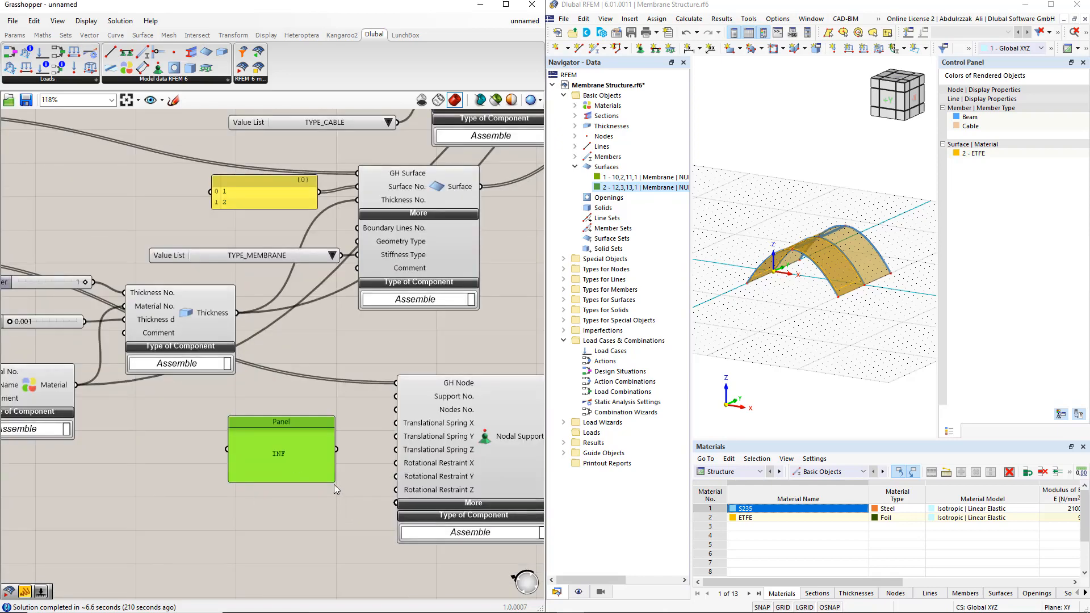
drag(333, 481, 396, 423)
drag(347, 448, 396, 489)
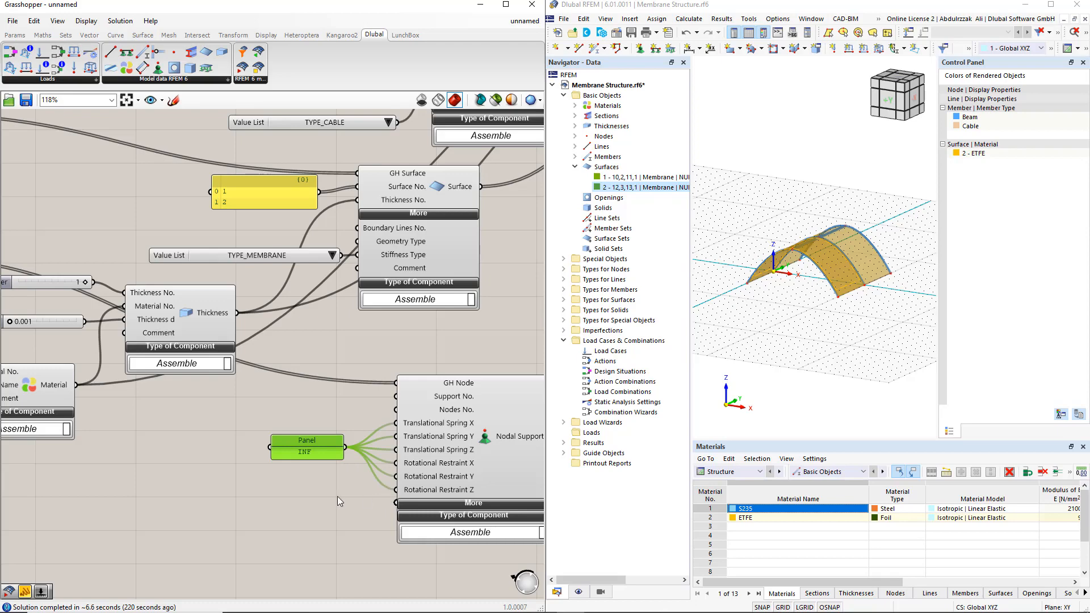
- Add the Nodal Support output to the RFEM export component's Input and abort the external connection lock in RFEM
scroll(337, 496, down, 4)
right_drag(471, 496, 343, 488)
scroll(345, 471, up, 1)
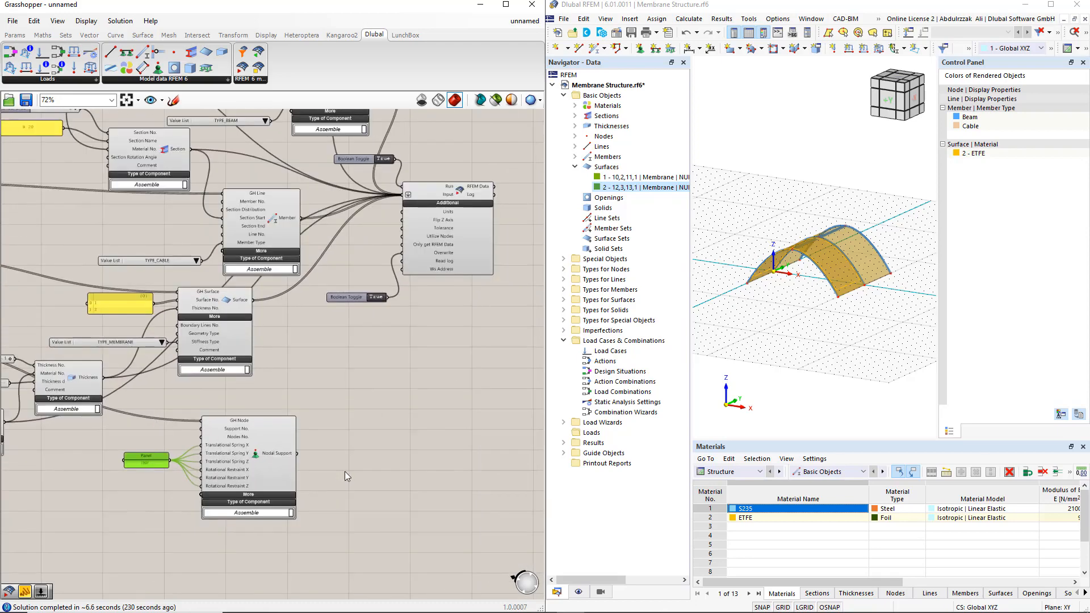
right_drag(405, 438, 393, 458)
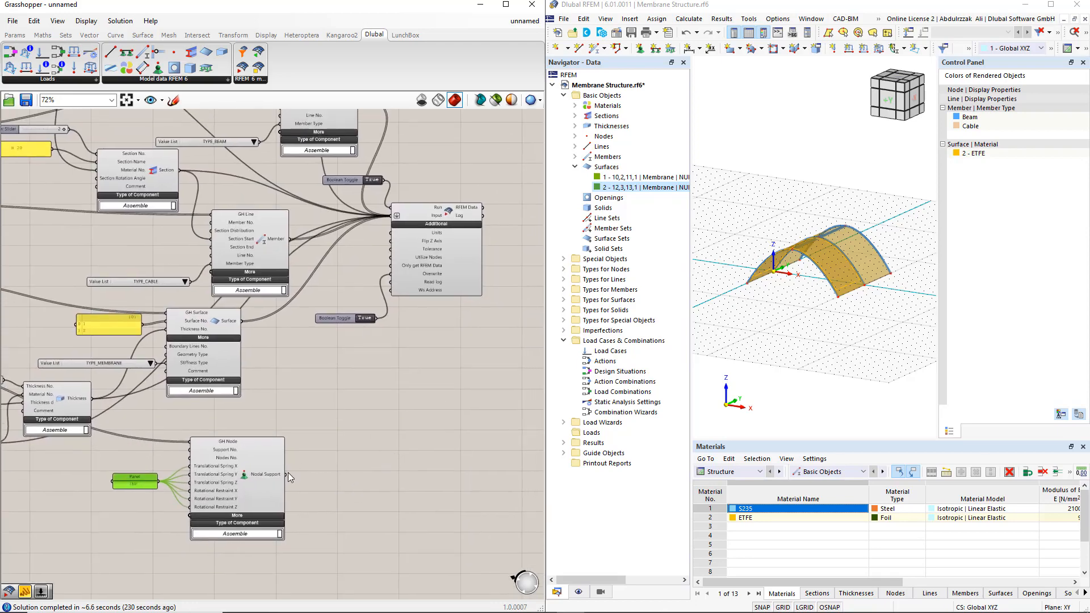
shift+drag(286, 474, 392, 216)
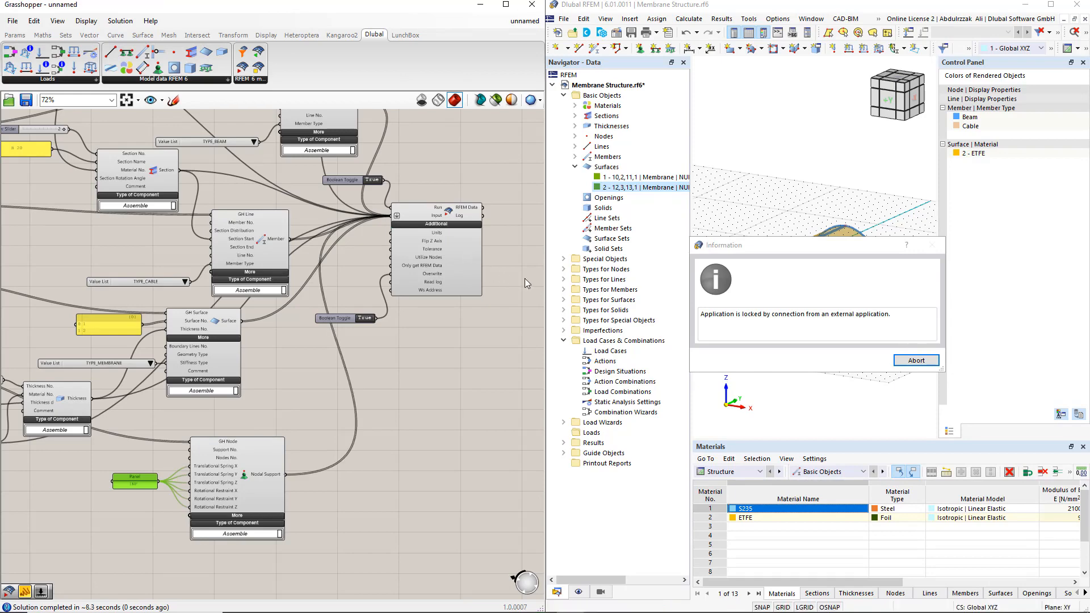
click(898, 364)
click(868, 365)
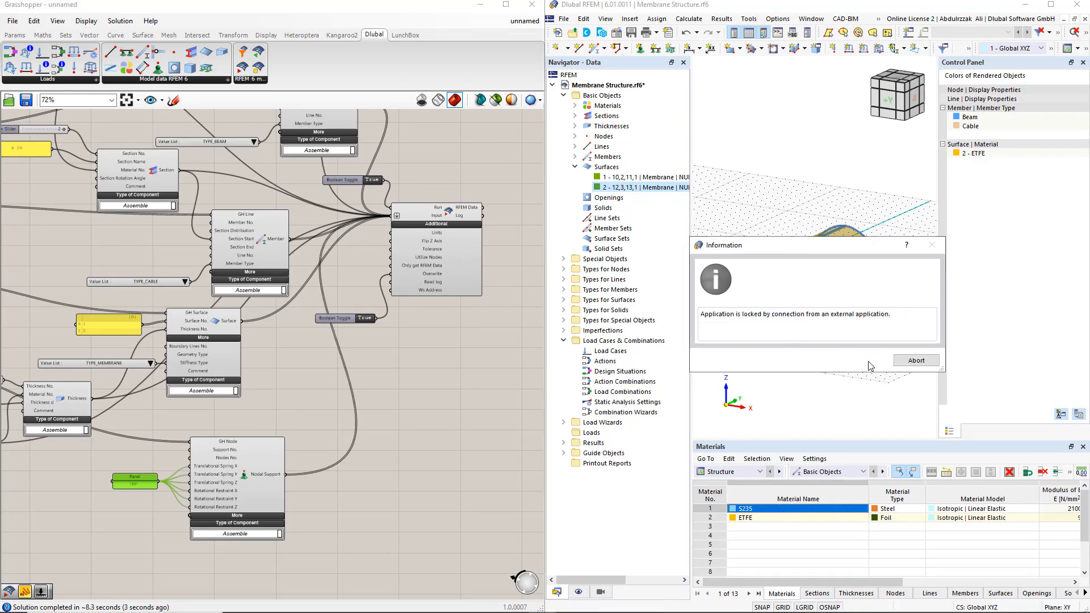
- Enlarge the display size of the nodal support symbols in the RFEM model
scroll(836, 301, up, 5)
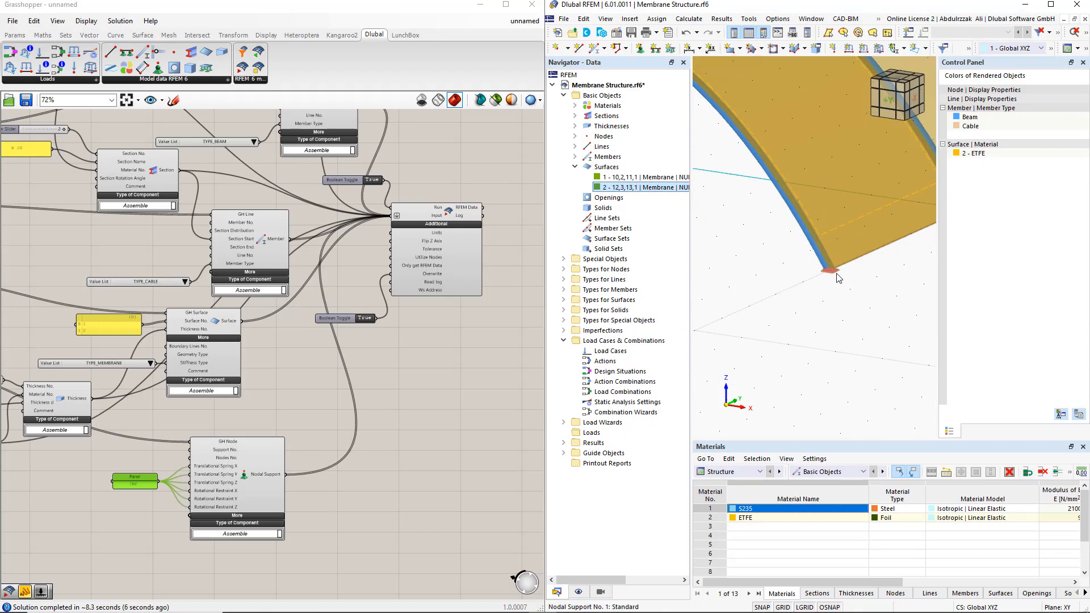
right_click(830, 270)
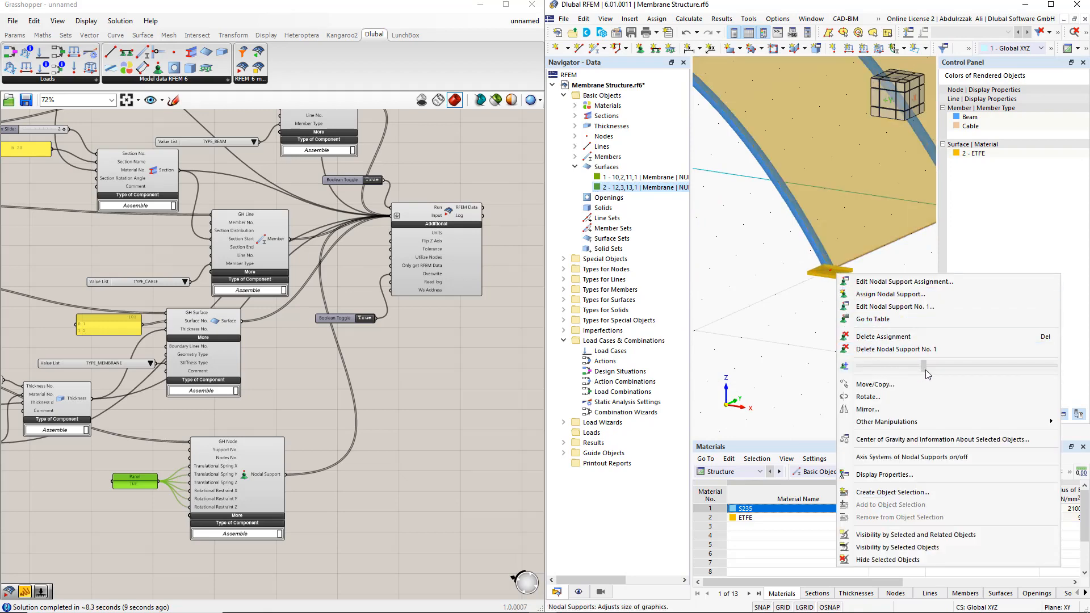
click(795, 359)
scroll(795, 359, down, 8)
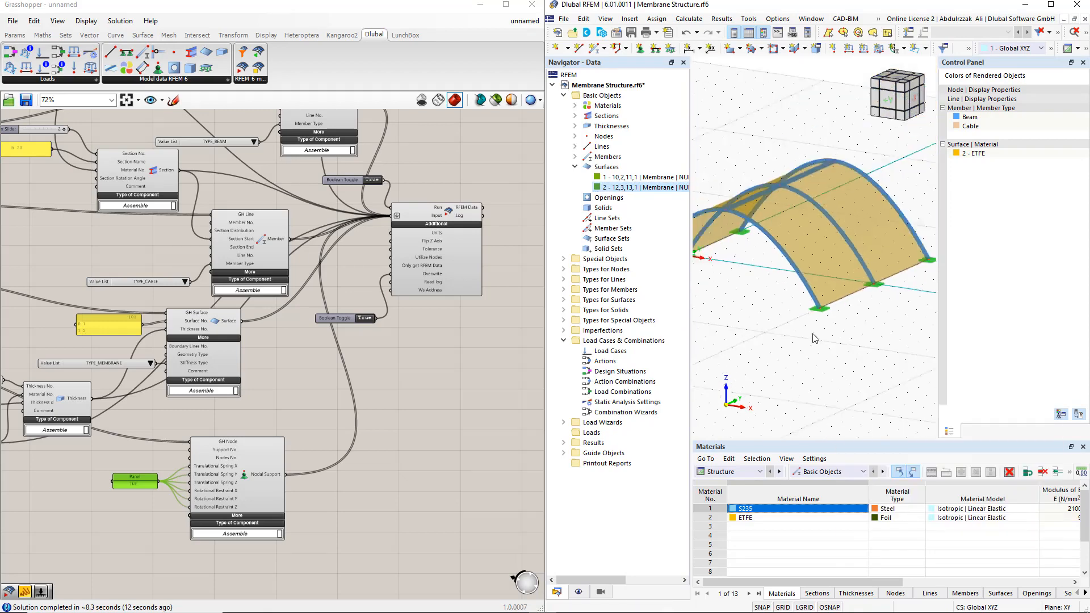
middle_drag(779, 343, 816, 317)
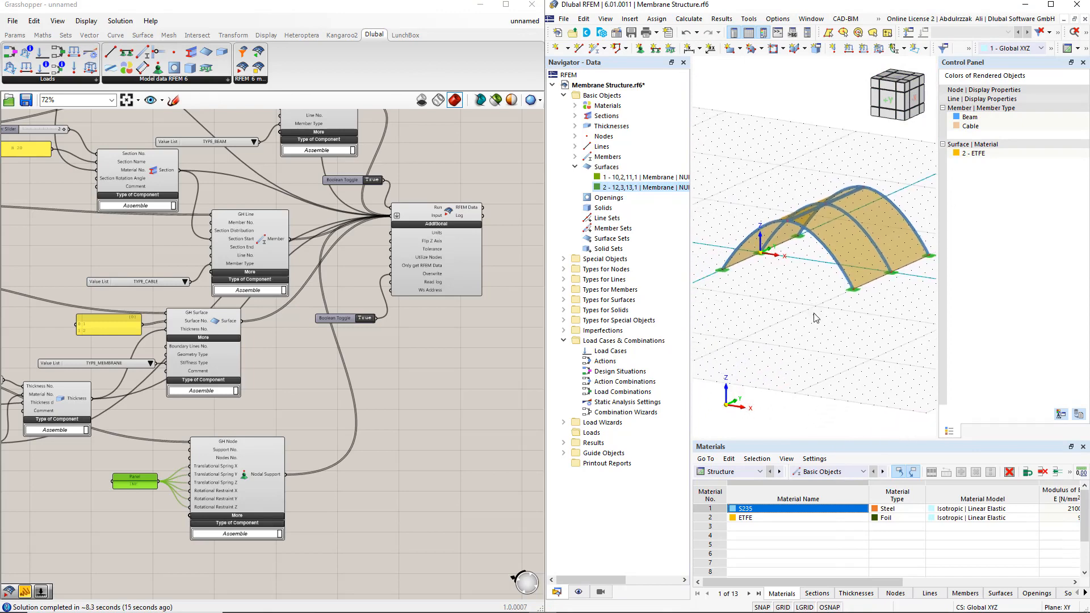